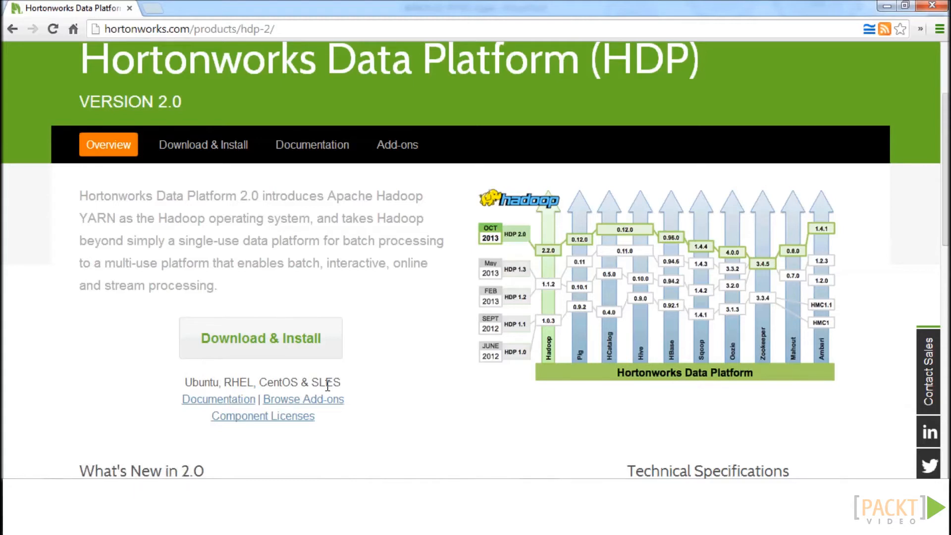
# Open the Minimum System Requirements in the HDP 2.0 automated install (Ambari) documentation and check the supported operating systems.
pyautogui.click(255, 417)
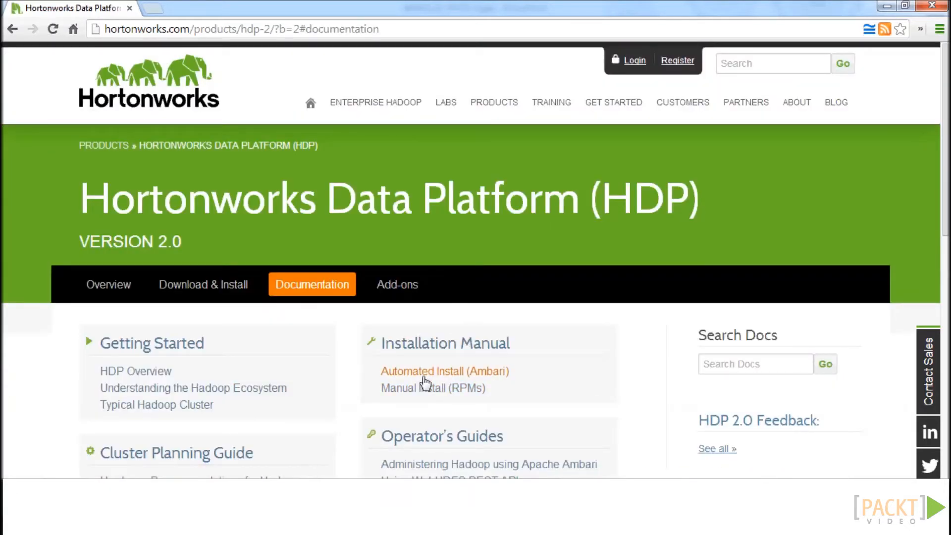
pyautogui.click(437, 379)
pyautogui.click(132, 229)
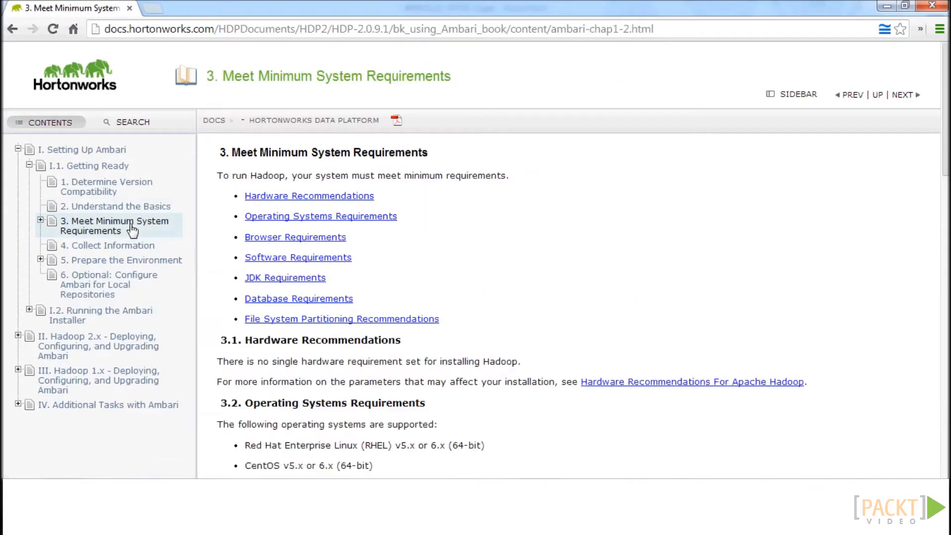
pyautogui.scroll(-4, 312, 287)
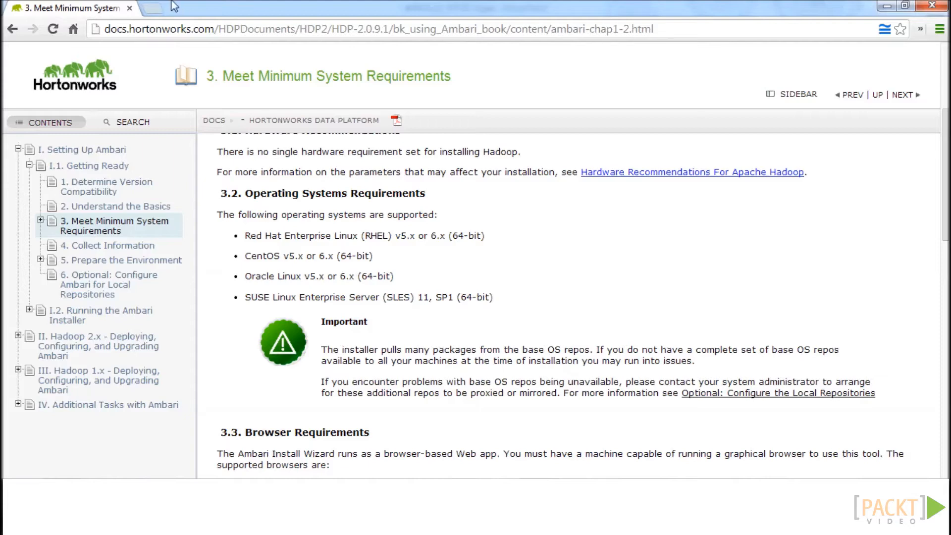
# Open the AWS Management Console from aws.amazon.com in a new browser tab and start launching a new EC2 instance.
pyautogui.click(153, 8)
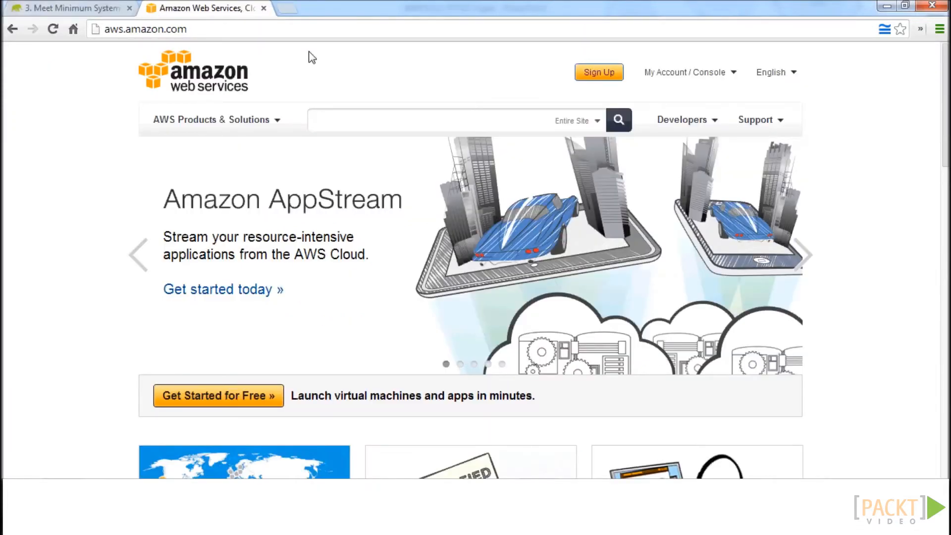
pyautogui.click(684, 72)
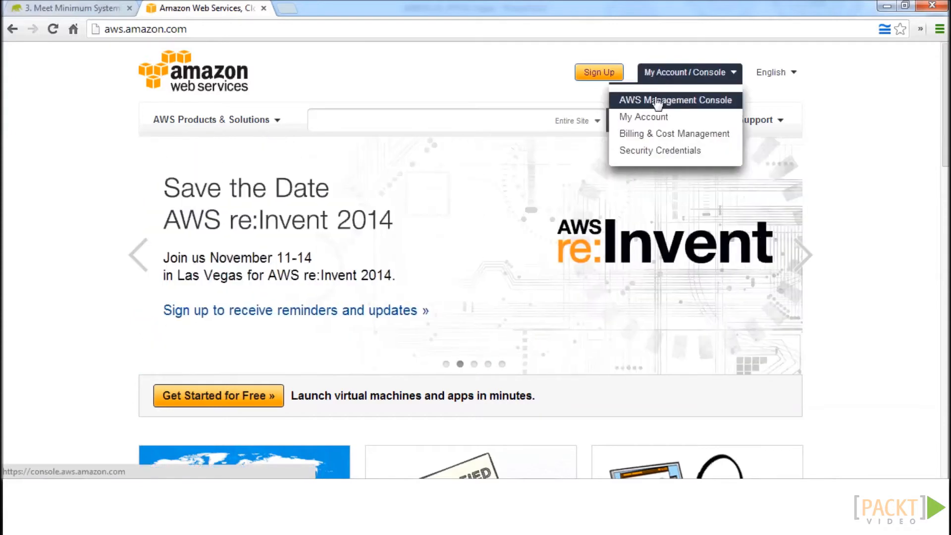
pyautogui.click(655, 99)
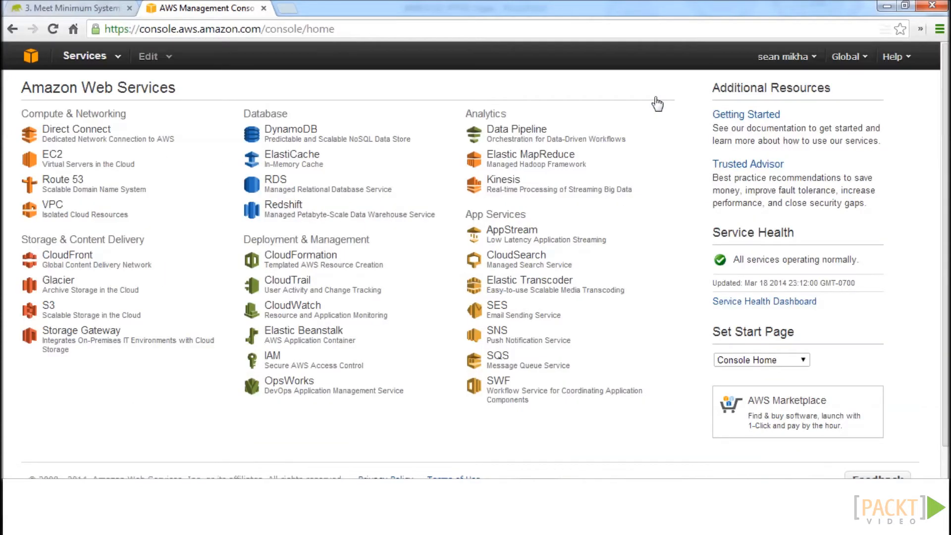
pyautogui.click(56, 158)
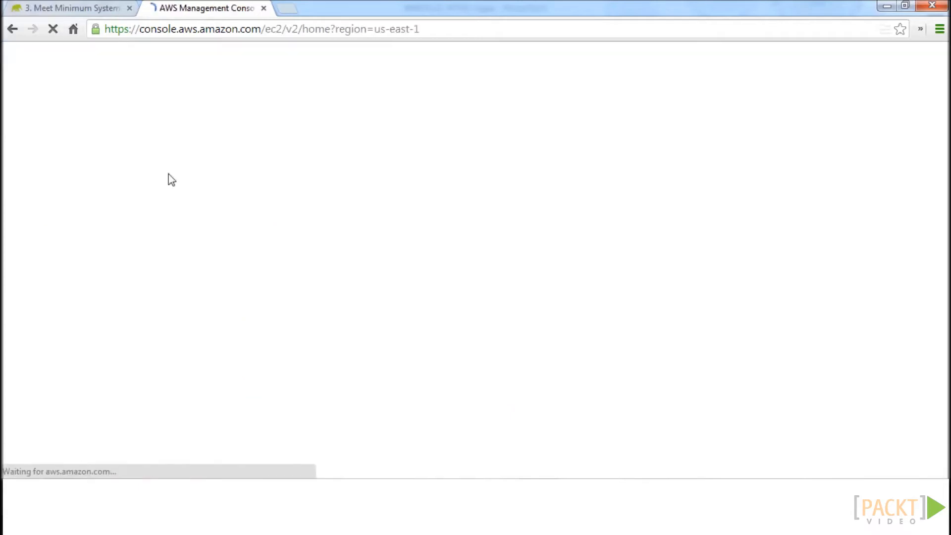
pyautogui.click(226, 268)
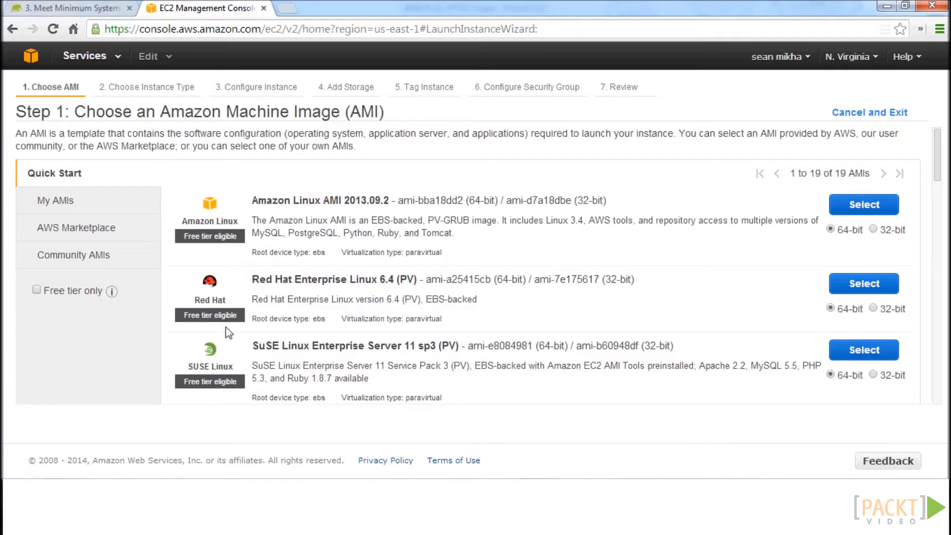
# Search the community AMIs for ami-043f9c6d and select the rightimage_centos_6.2_x86_64_20120617.1 image.
pyautogui.click(73, 256)
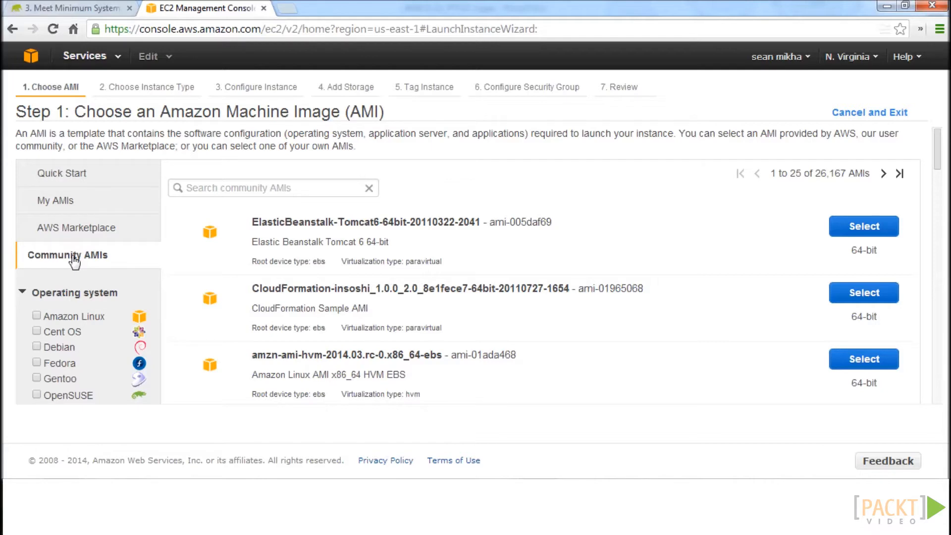
pyautogui.click(246, 191)
pyautogui.write('ami-043f9c6d')
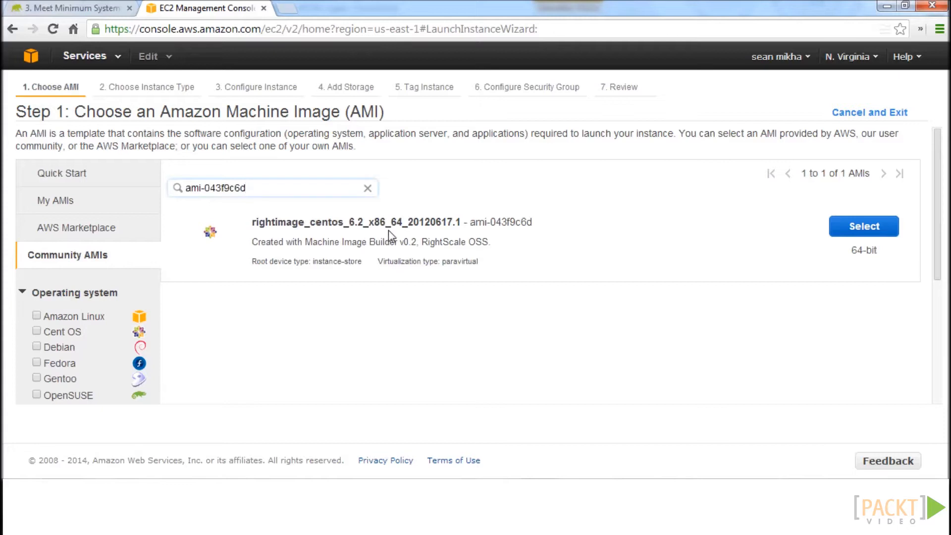
pyautogui.click(849, 231)
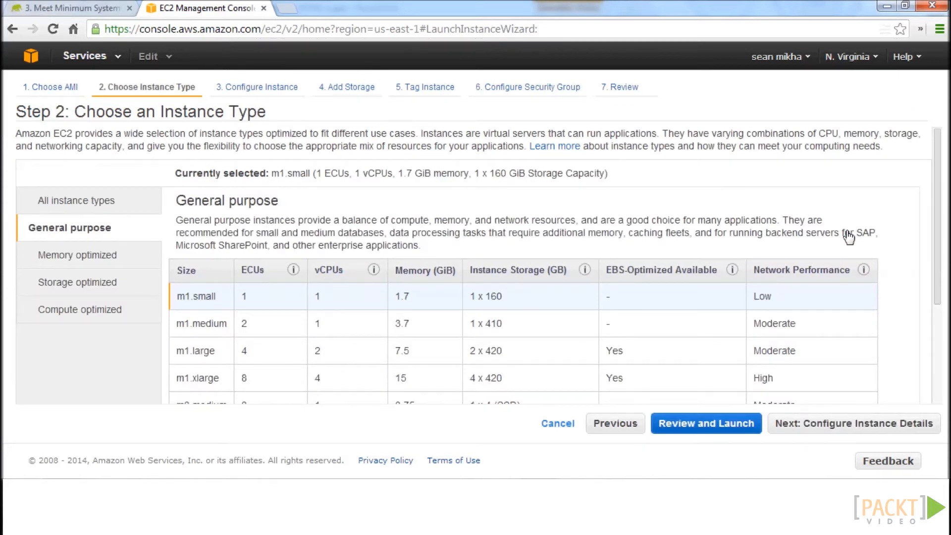
# Choose the m1.large general purpose instance type and set the number of instances to 3.
pyautogui.click(194, 357)
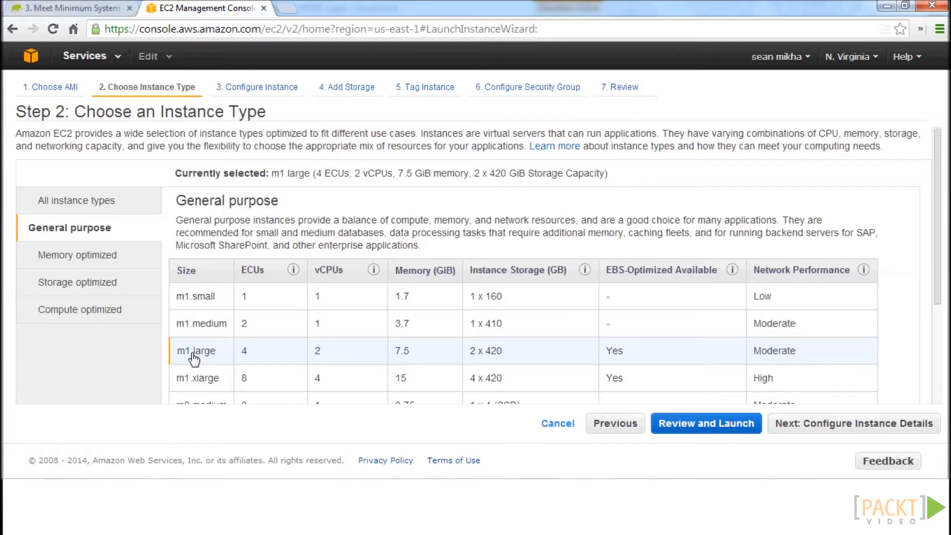
pyautogui.click(801, 424)
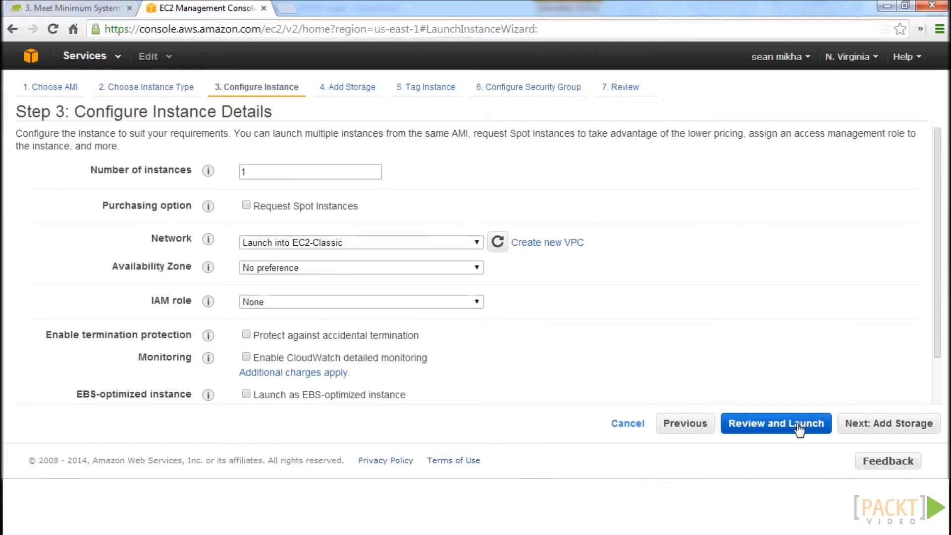
pyautogui.doubleClick(273, 173)
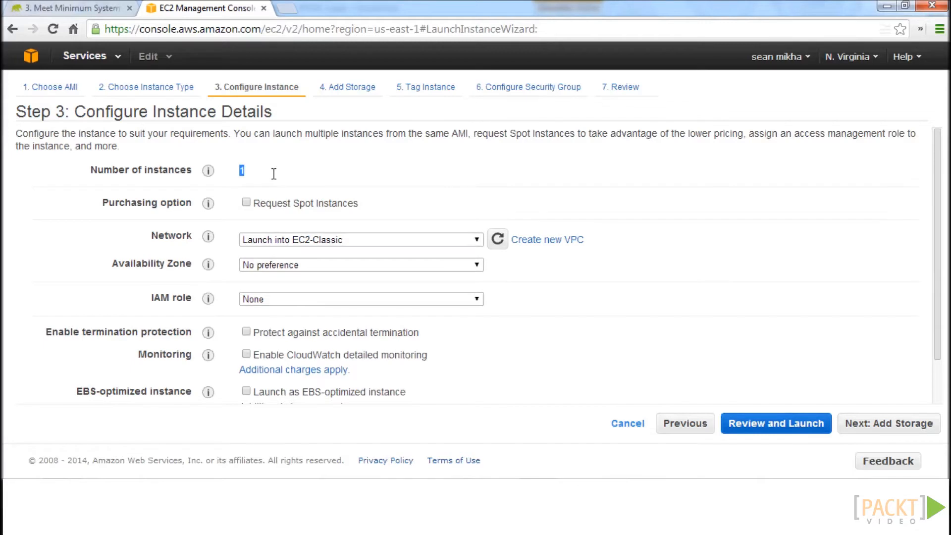
pyautogui.write('3')
pyautogui.click(870, 423)
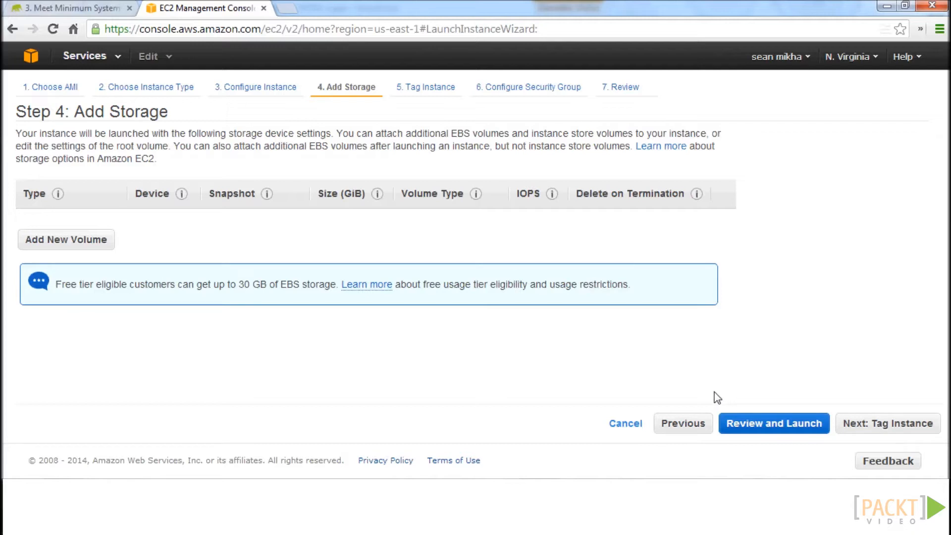
# Leave storage and tags at their defaults, and name the new security group Hadoop_Security_Group.
pyautogui.click(883, 429)
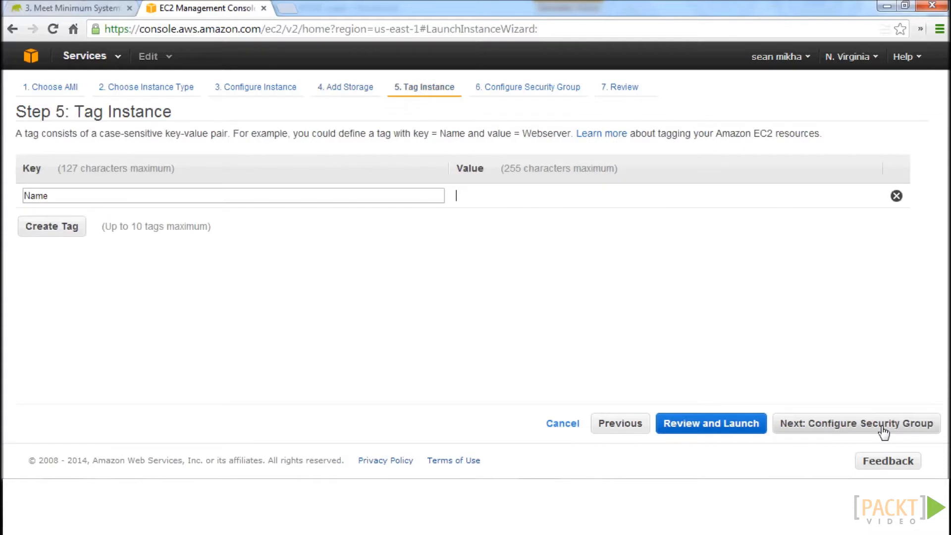
pyautogui.click(884, 429)
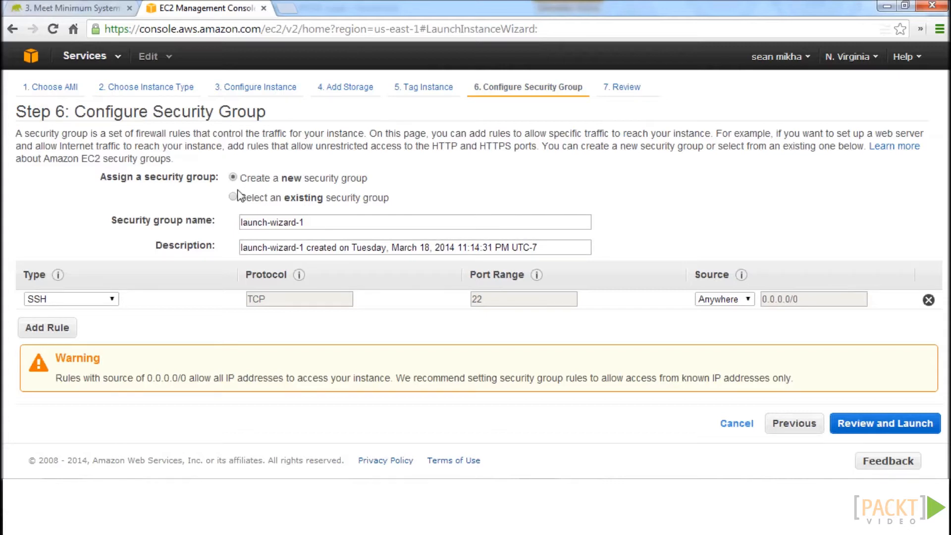
pyautogui.tripleClick(337, 226)
pyautogui.write('Hadoop_Security_Group')
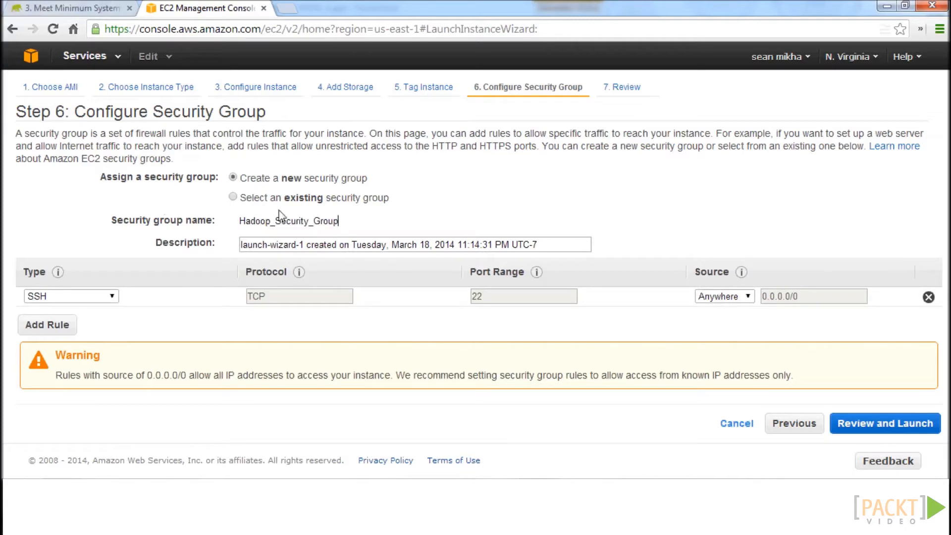
pyautogui.click(848, 426)
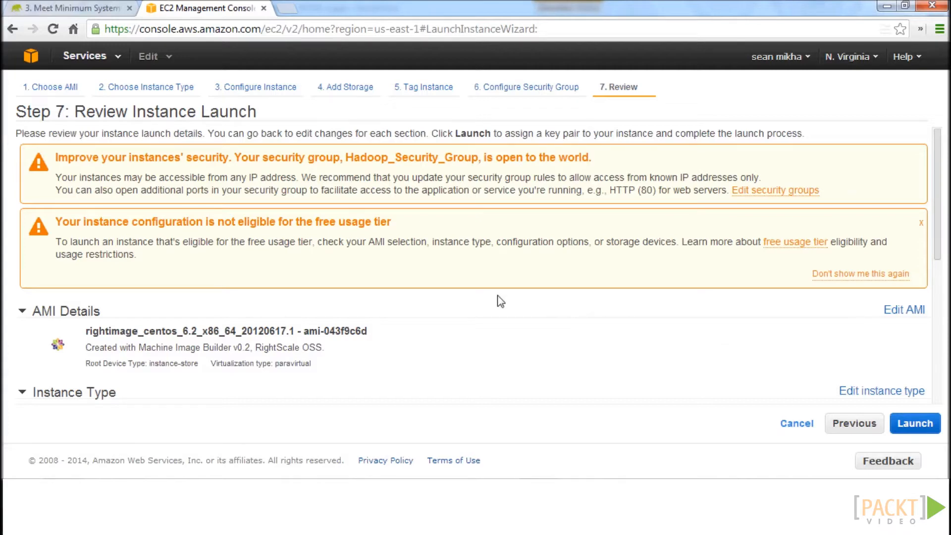
# Create and download a new key pair named Hadoop_cluster_key, and launch the instances with it.
pyautogui.scroll(-3, 387, 298)
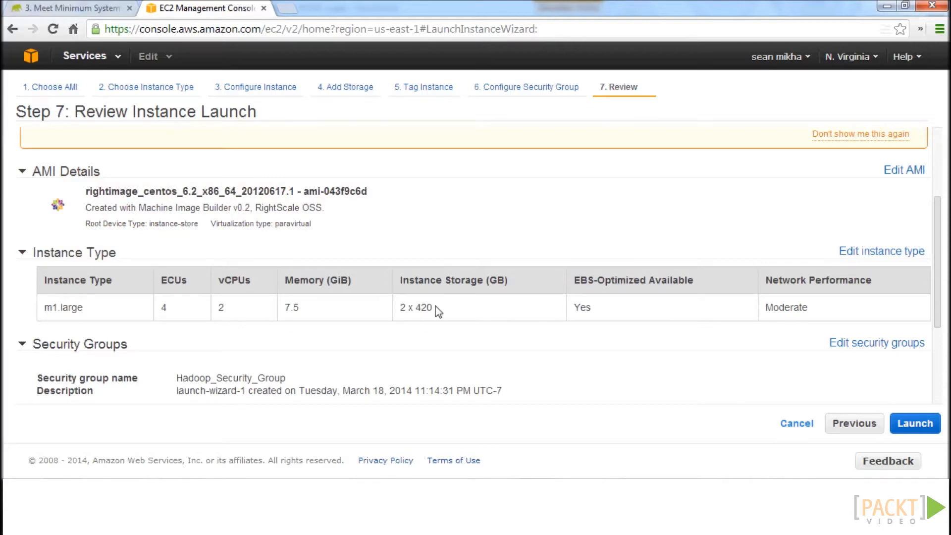
pyautogui.click(915, 424)
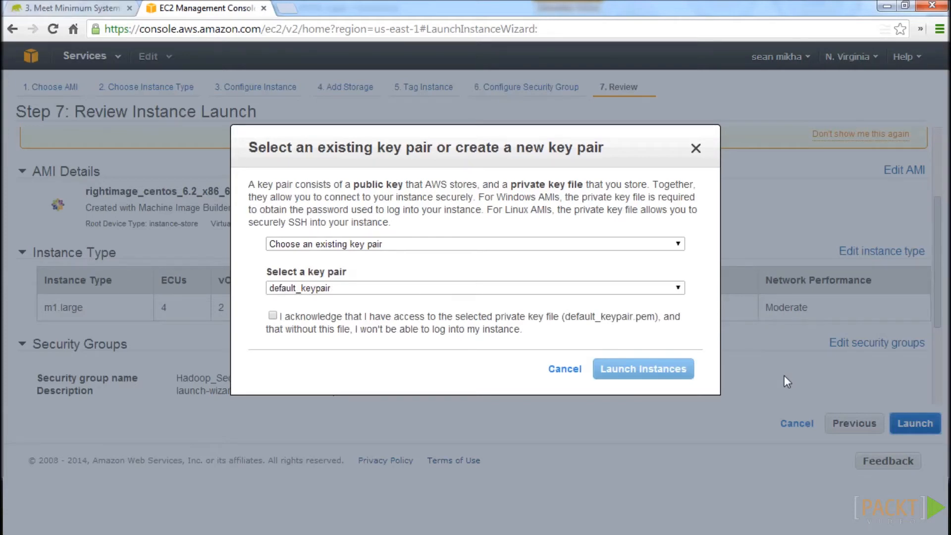
pyautogui.click(334, 246)
pyautogui.click(317, 269)
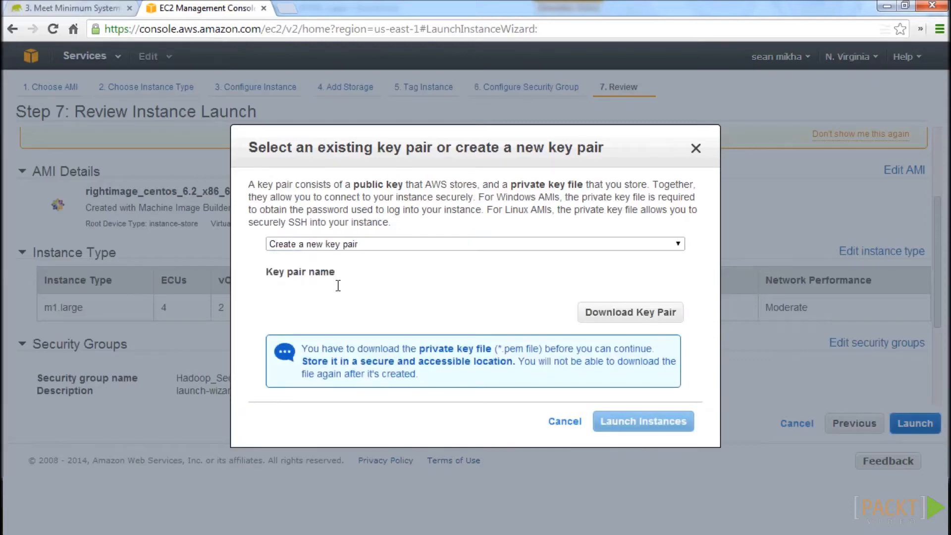
pyautogui.write('Hadoop_cluster_key')
pyautogui.click(661, 316)
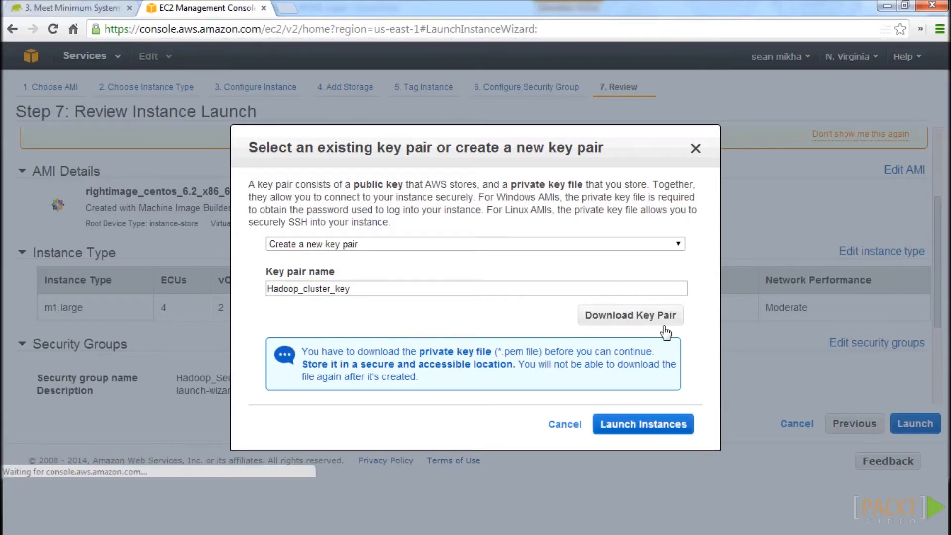
pyautogui.click(37, 95)
pyautogui.click(340, 312)
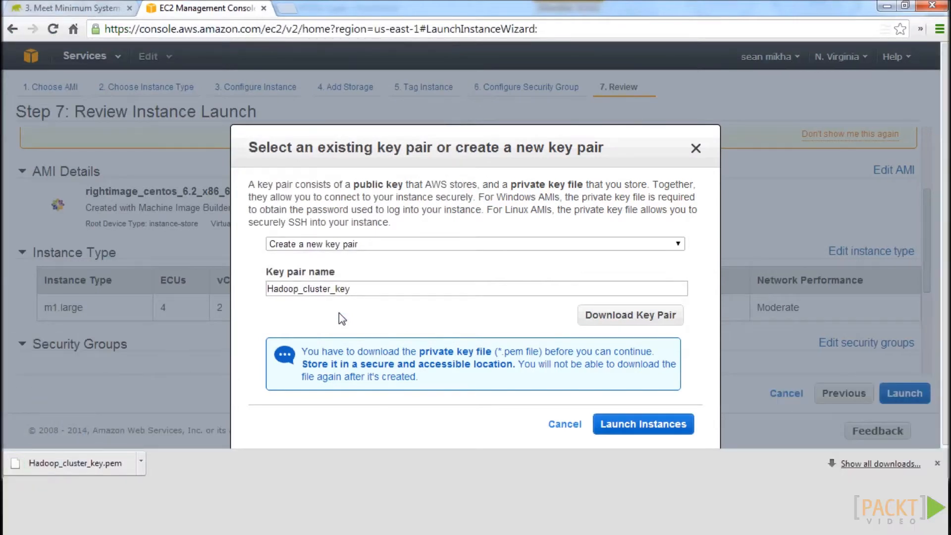
pyautogui.click(639, 425)
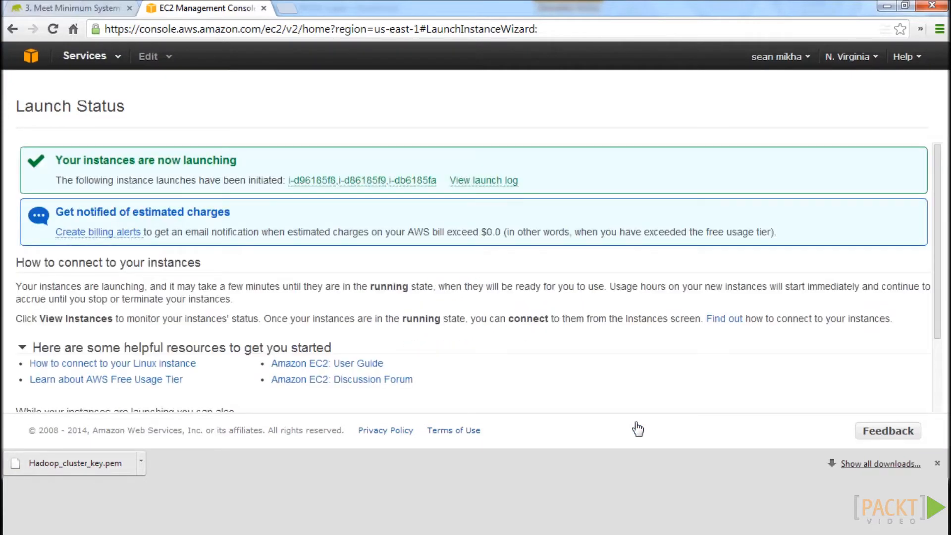
pyautogui.scroll(-3, 297, 253)
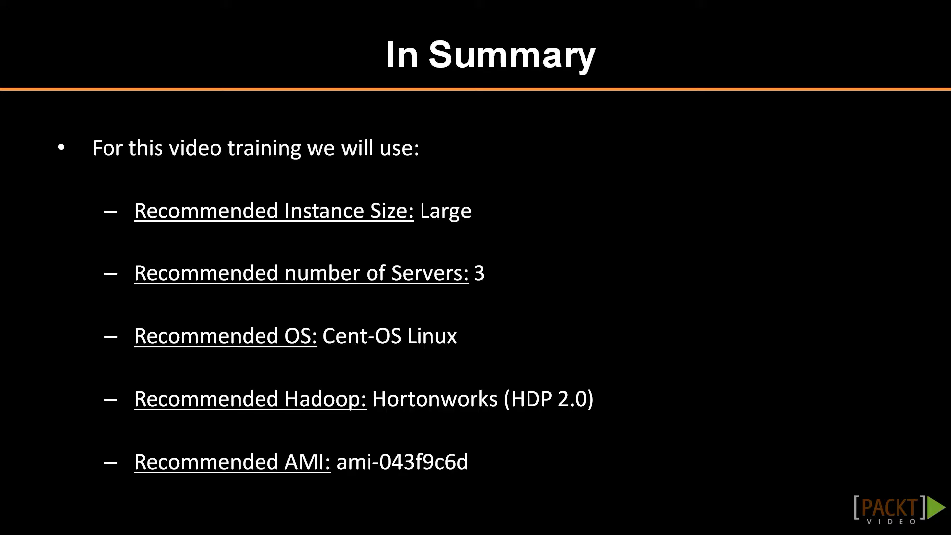
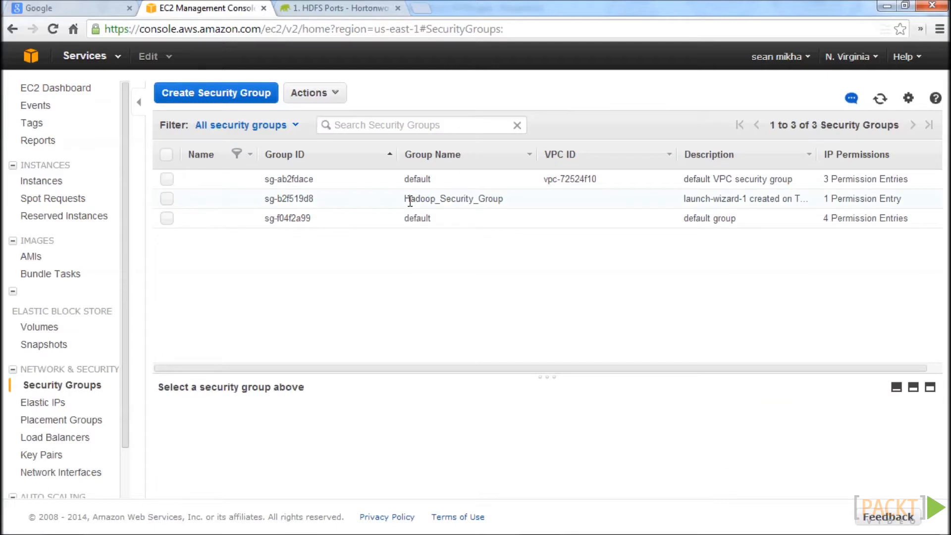
# Open the inbound rules of Hadoop_Security_Group for editing and keep SSH as the existing rule's type.
pyautogui.click(168, 198)
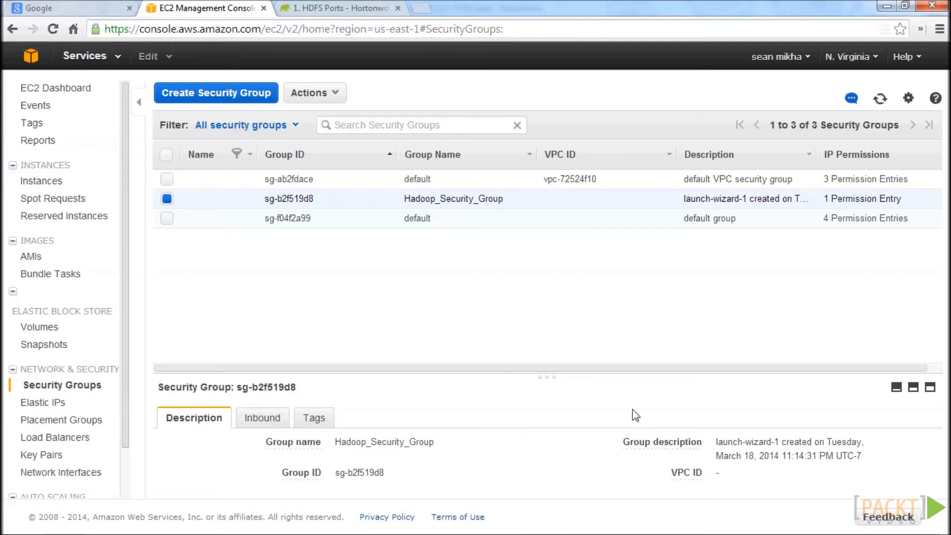
pyautogui.click(259, 420)
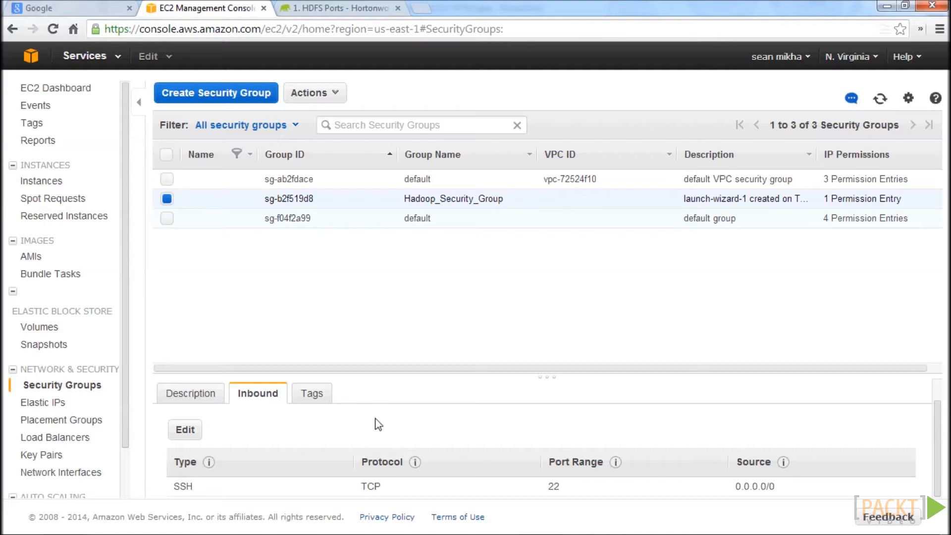
pyautogui.click(185, 429)
pyautogui.click(262, 295)
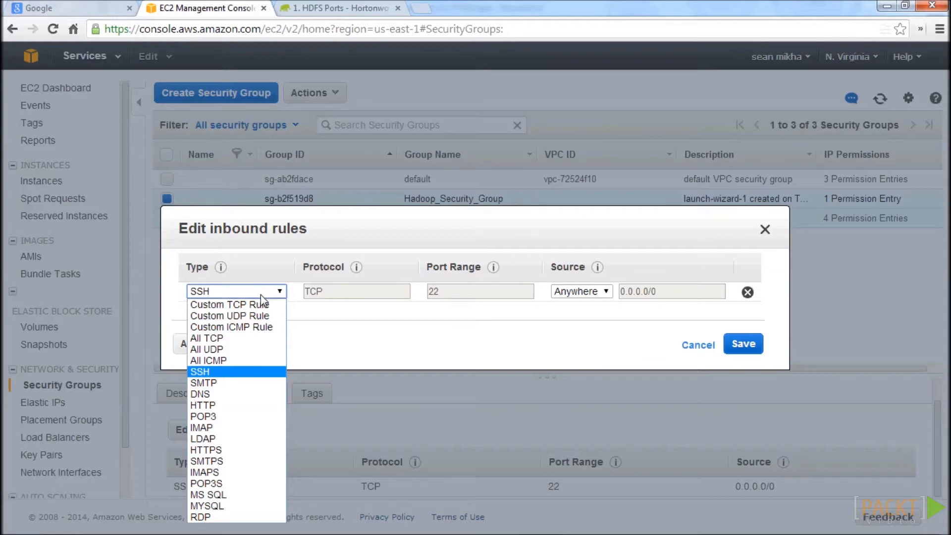
pyautogui.click(241, 373)
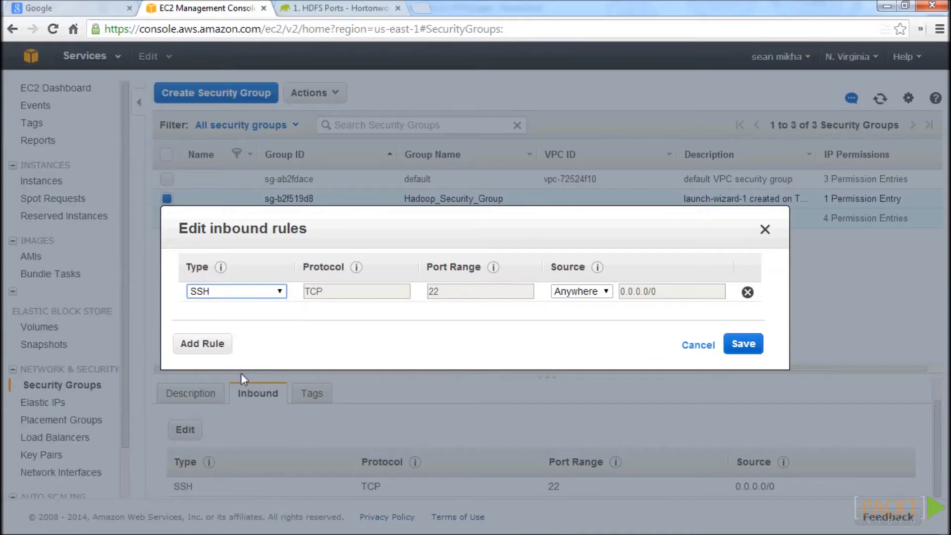
# Try adding a custom TCP rule for port 50070 with source Anywhere, consulting the Hortonworks HDFS ports reference.
pyautogui.click(207, 346)
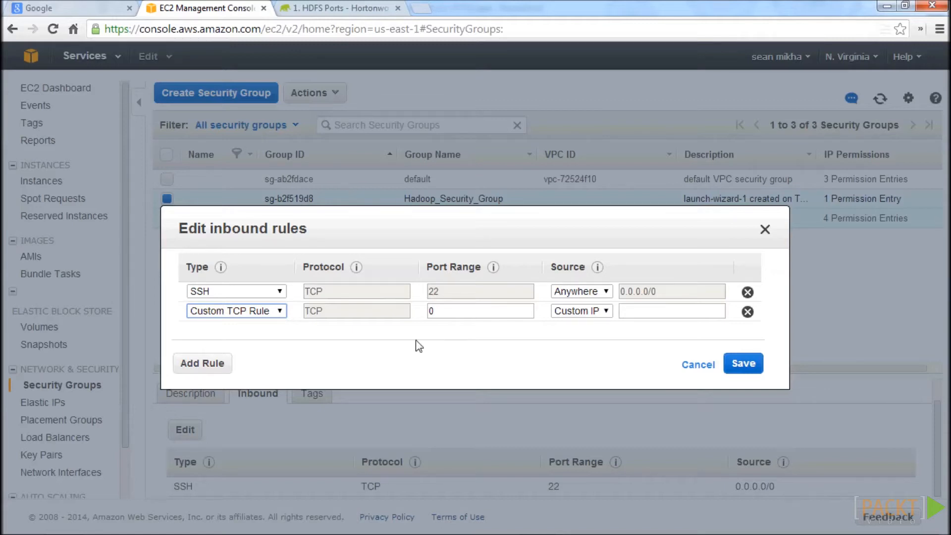
pyautogui.click(254, 312)
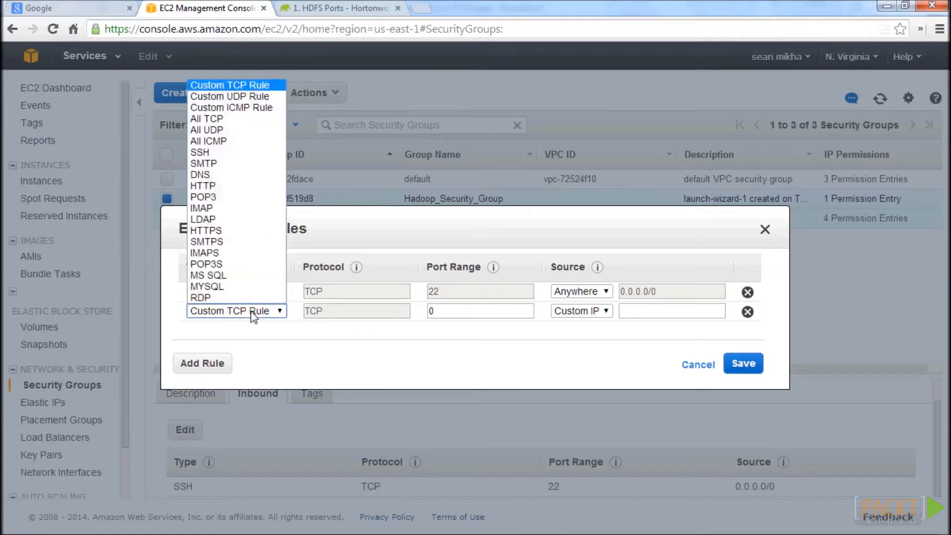
pyautogui.click(222, 85)
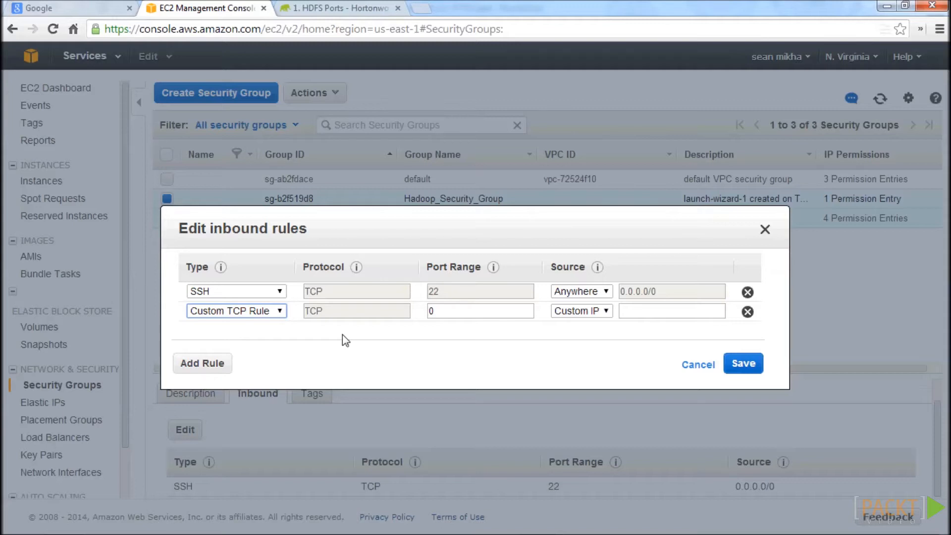
pyautogui.hotkey('ctrl', 'Tab')
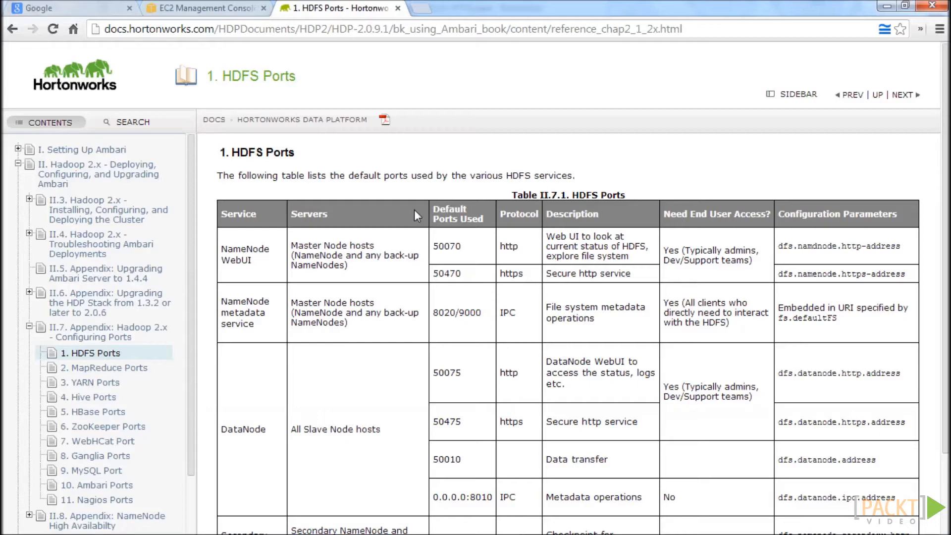
pyautogui.hotkey('ctrl', 'shift', 'Tab')
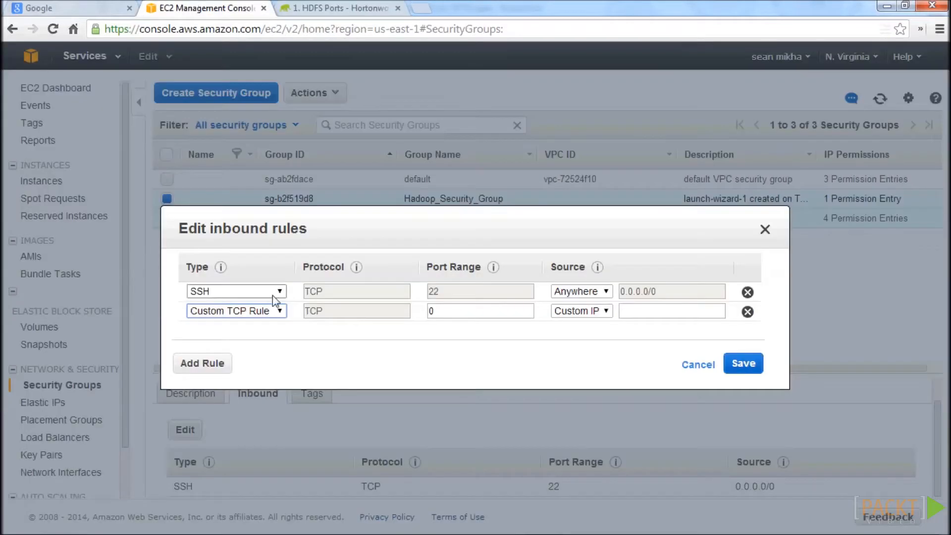
pyautogui.press('BackSpace')
pyautogui.write('50070')
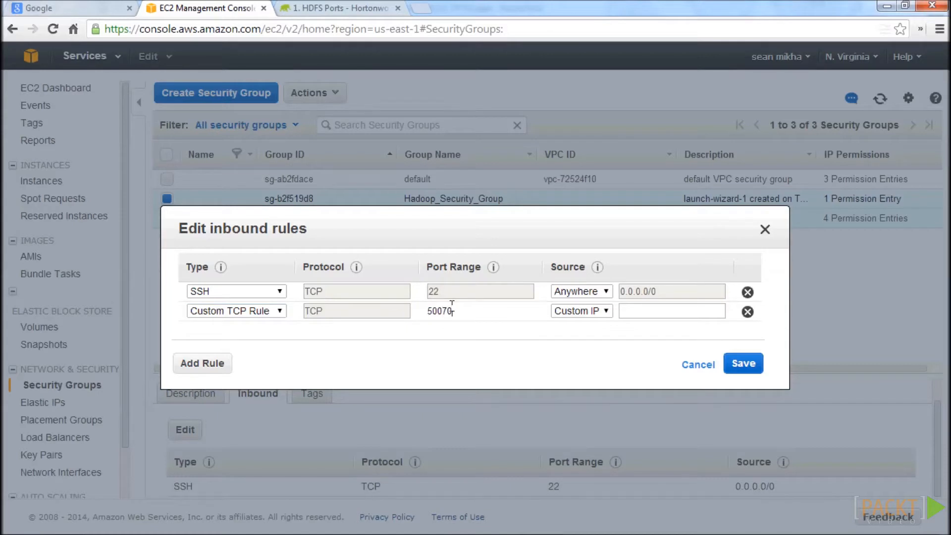
pyautogui.click(213, 367)
pyautogui.click(582, 311)
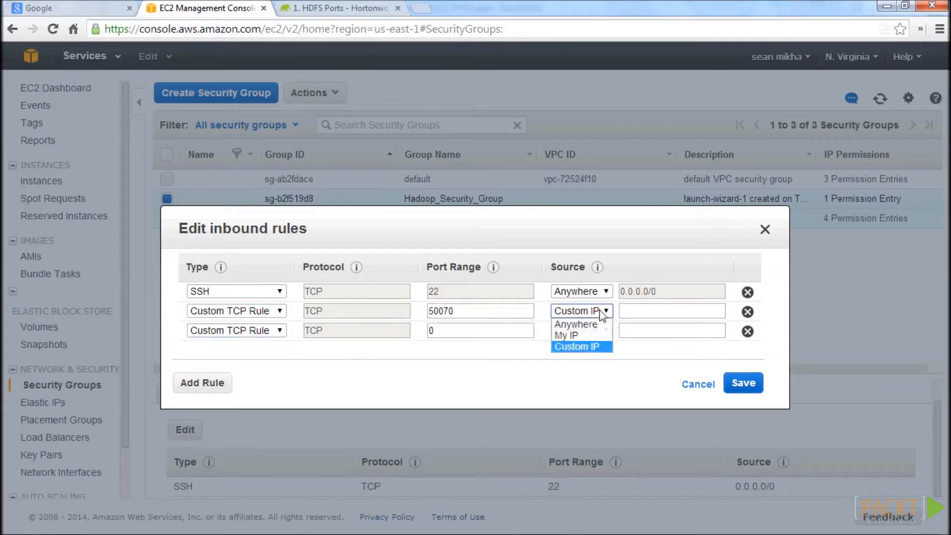
pyautogui.click(570, 322)
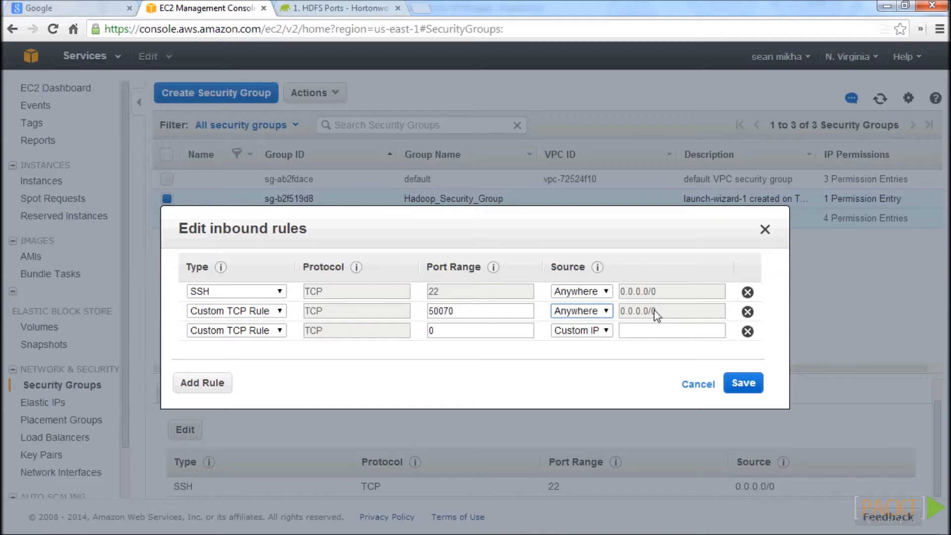
# Check the other Hadoop service port categories in the Hortonworks documentation, and discard the pending inbound rule edits.
pyautogui.click(342, 8)
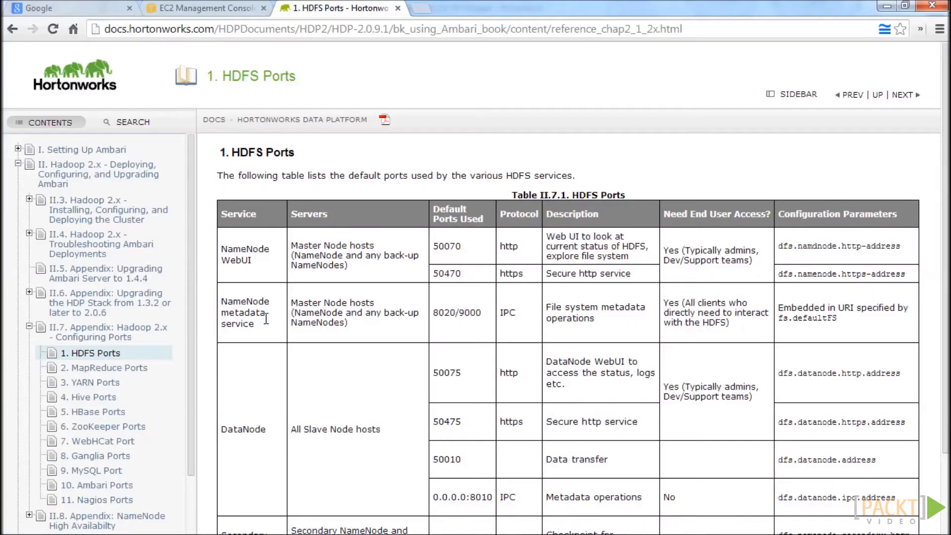
pyautogui.scroll(-1, 189, 313)
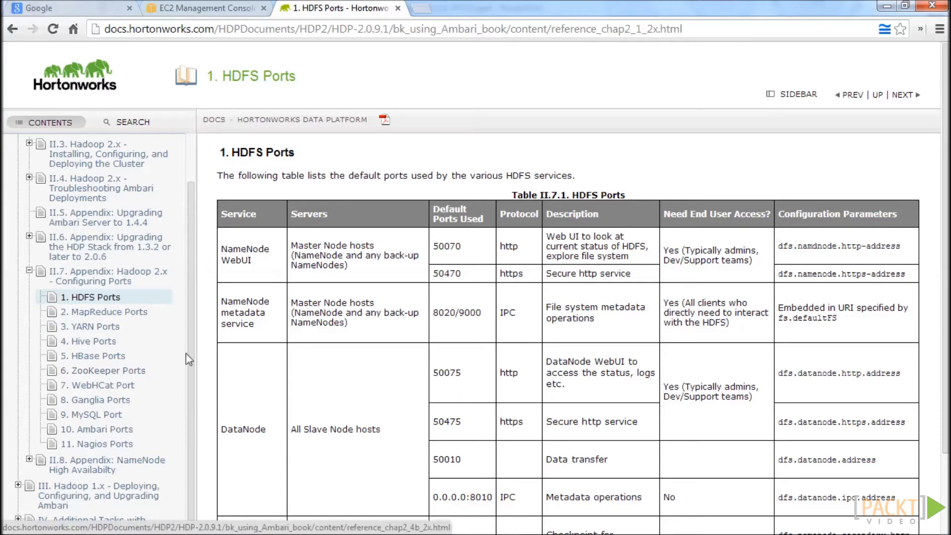
pyautogui.click(208, 8)
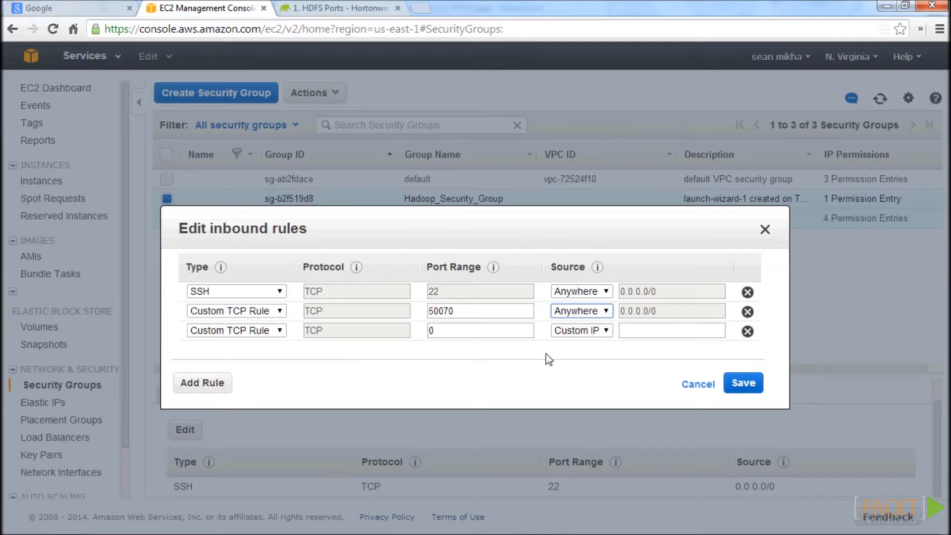
pyautogui.click(696, 384)
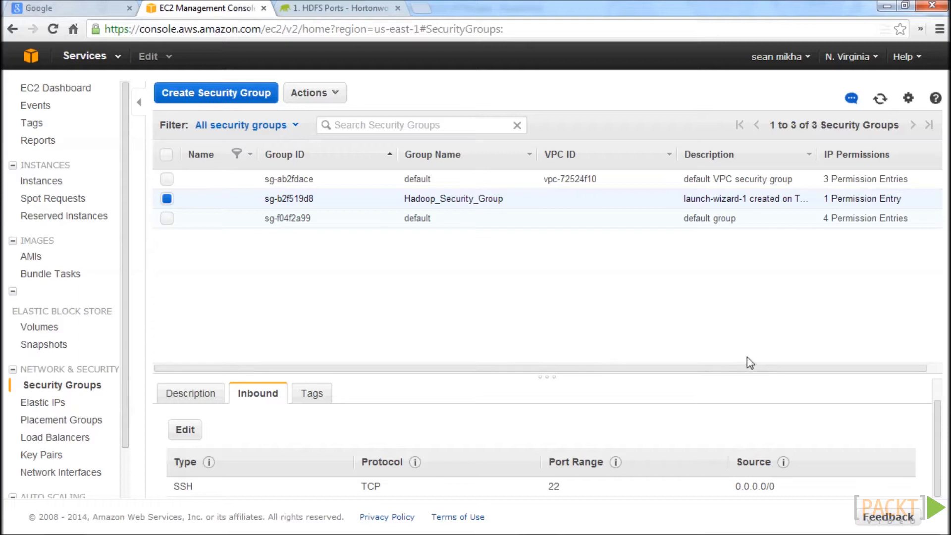
# Change the type of Hadoop_Security_Group's SSH inbound rule to All TCP and save it as the only rule.
pyautogui.click(185, 430)
pyautogui.click(236, 293)
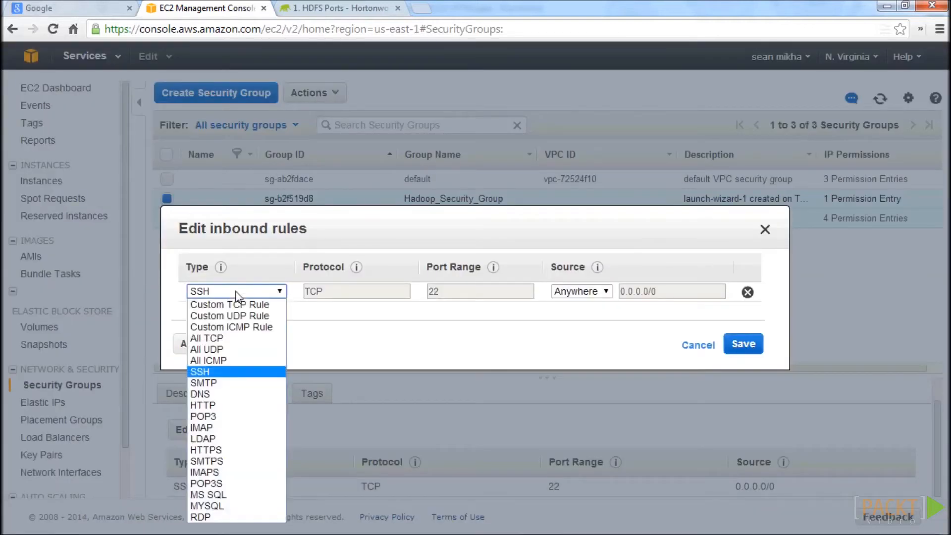
pyautogui.click(232, 338)
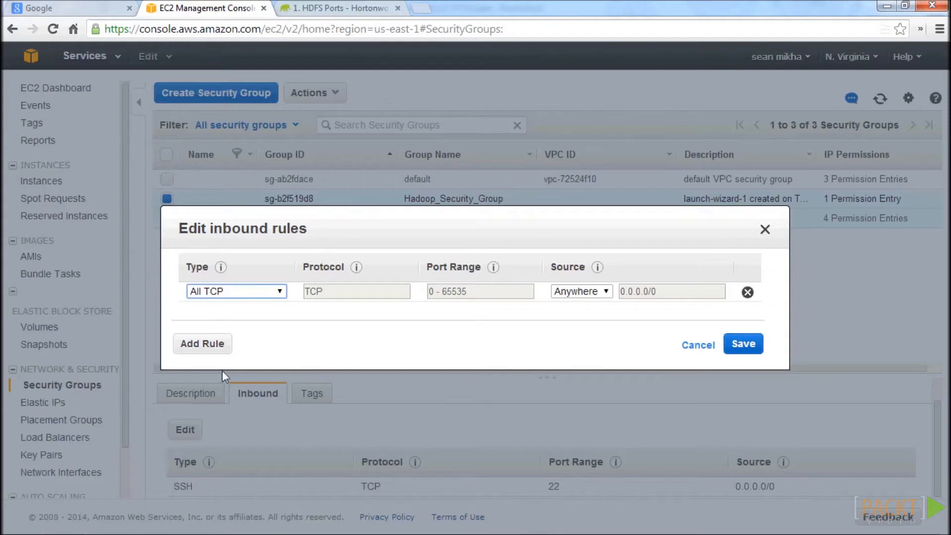
pyautogui.click(204, 347)
pyautogui.click(739, 366)
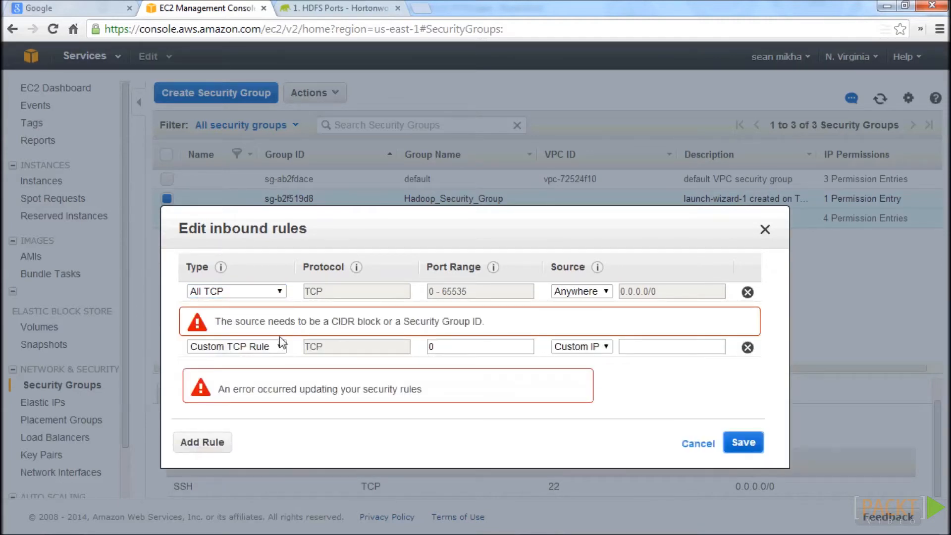
pyautogui.click(747, 347)
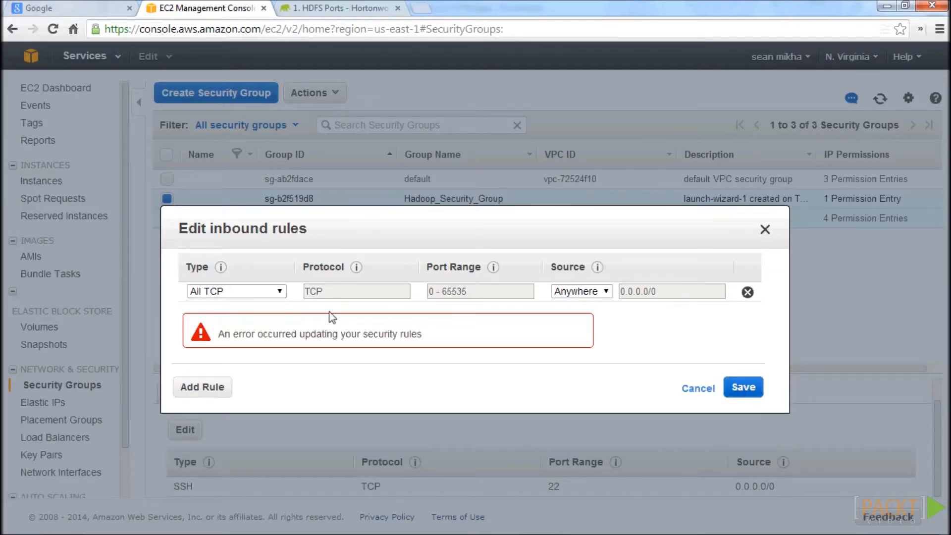
pyautogui.click(744, 388)
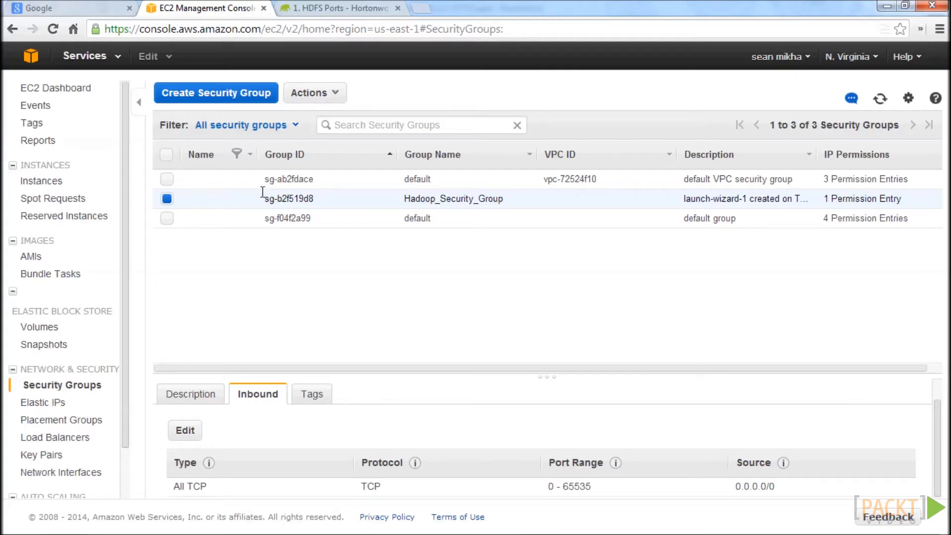
# Review the EC2 instances list and the first instance's details, including public IPs, key names and security groups.
pyautogui.click(39, 181)
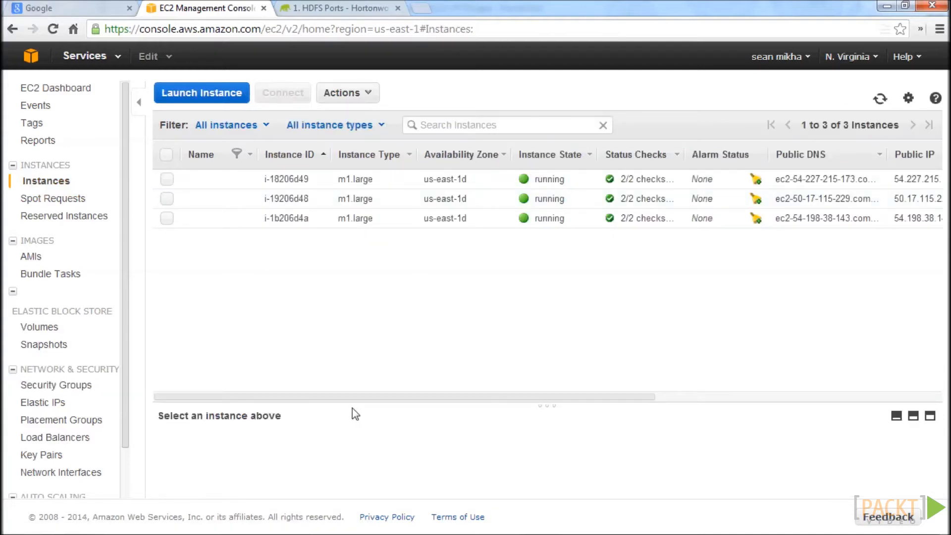
pyautogui.moveTo(325, 396); pyautogui.dragTo(542, 395)
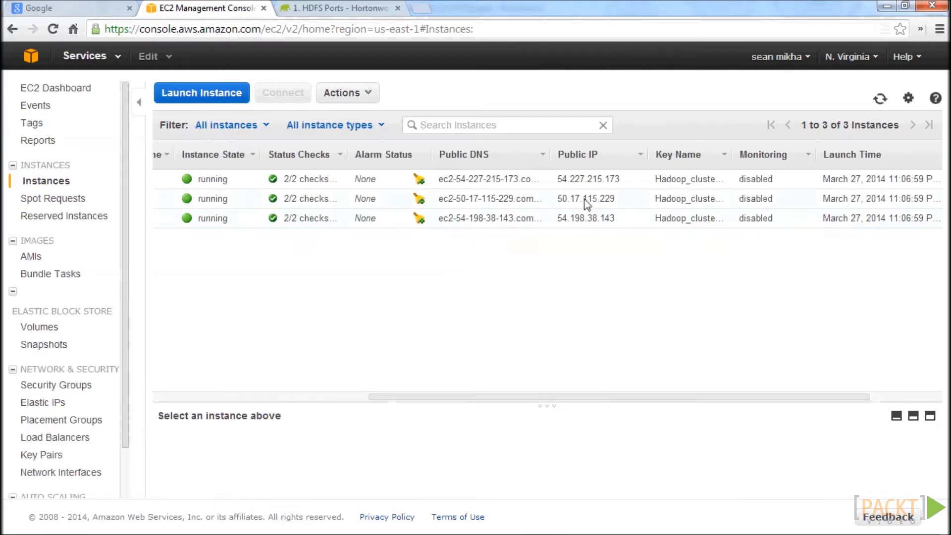
pyautogui.click(199, 178)
pyautogui.scroll(-10, 509, 450)
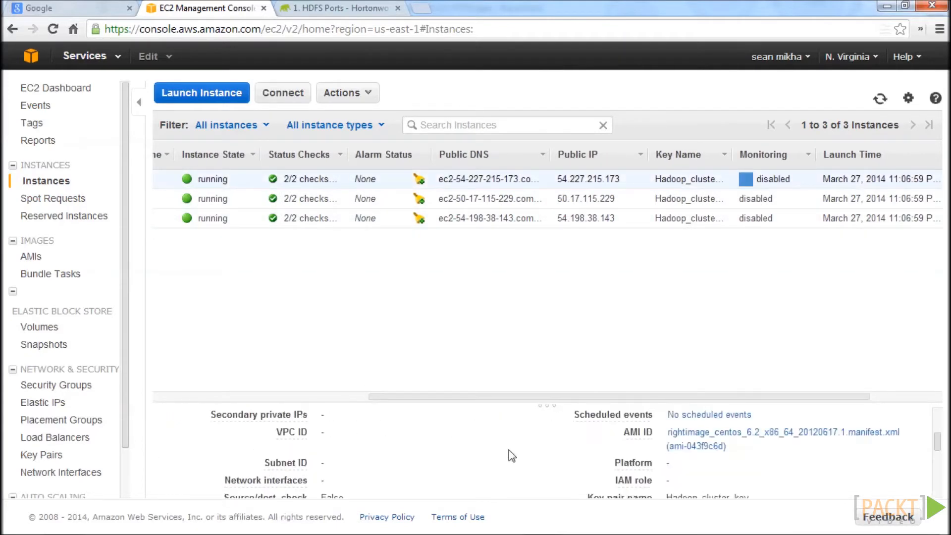
pyautogui.scroll(-3, 510, 450)
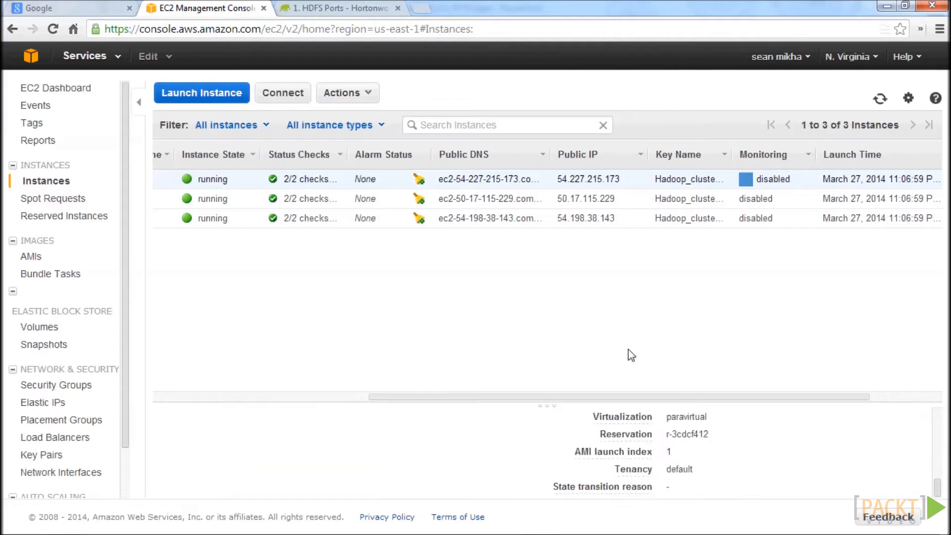
pyautogui.moveTo(648, 396); pyautogui.dragTo(789, 388)
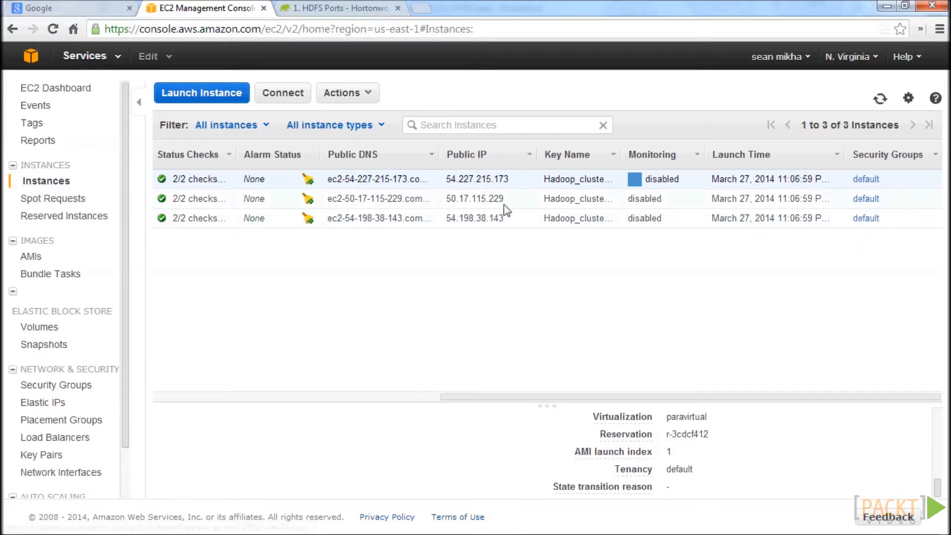
pyautogui.moveTo(466, 396); pyautogui.dragTo(133, 392)
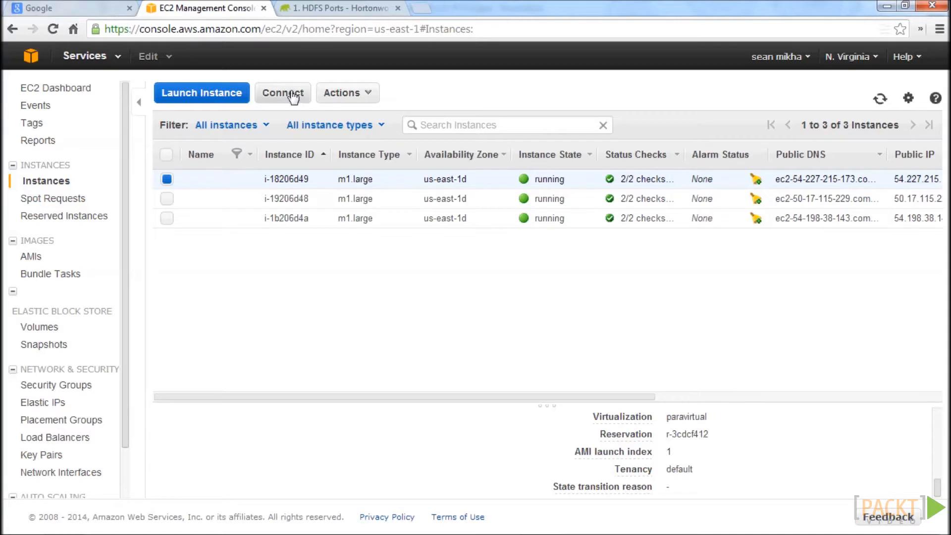
# Check the actions available for the first instance, including changing its security groups, and look over its public DNS and IP.
pyautogui.click(337, 93)
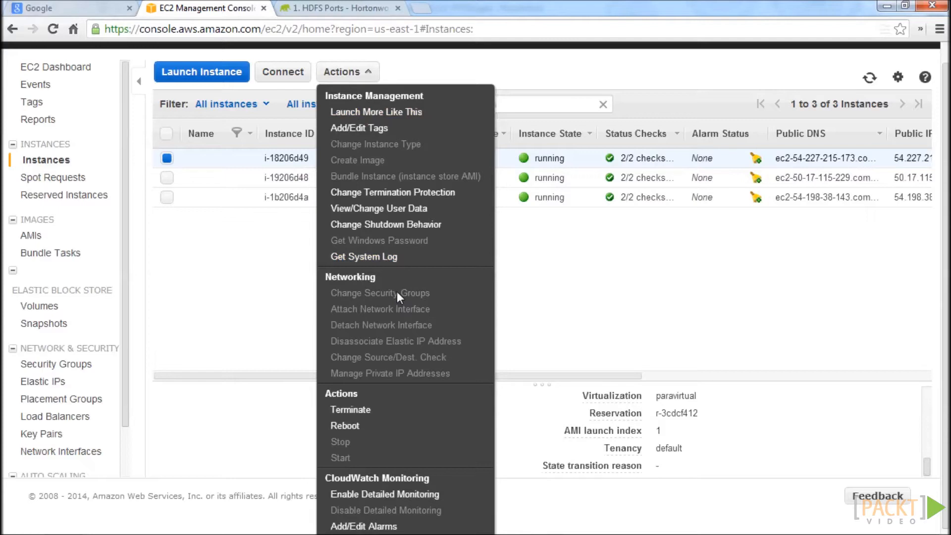
pyautogui.click(630, 295)
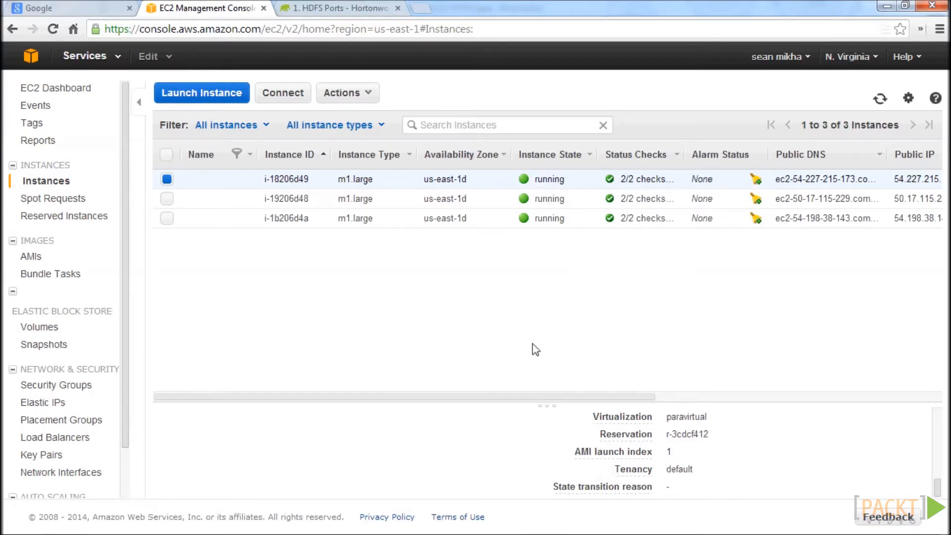
pyautogui.moveTo(570, 399); pyautogui.dragTo(618, 378)
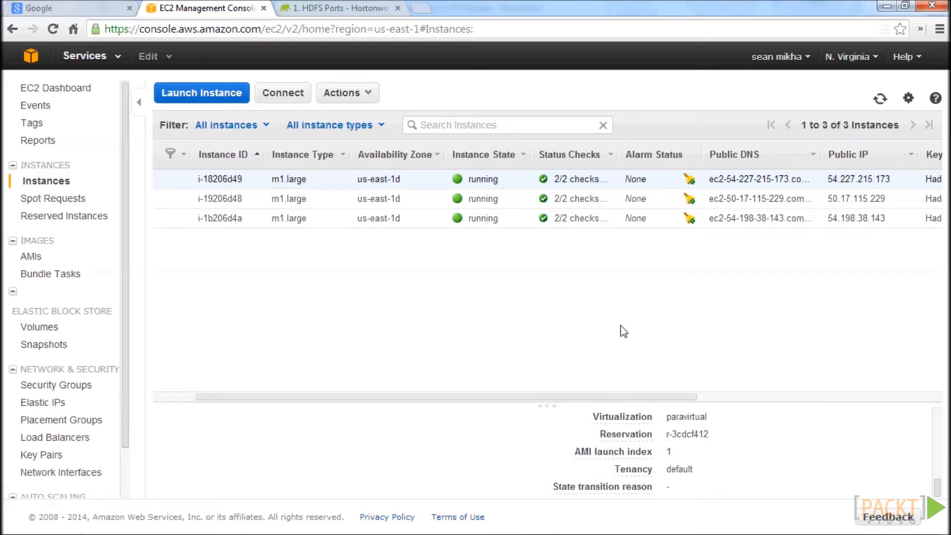
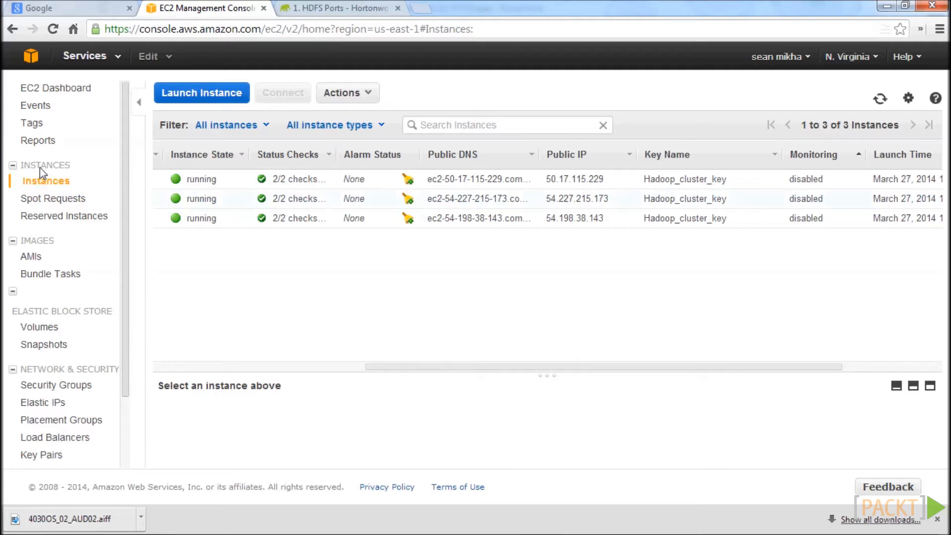
# Look over the EC2 key pairs, including default_keypair's details.
pyautogui.click(52, 89)
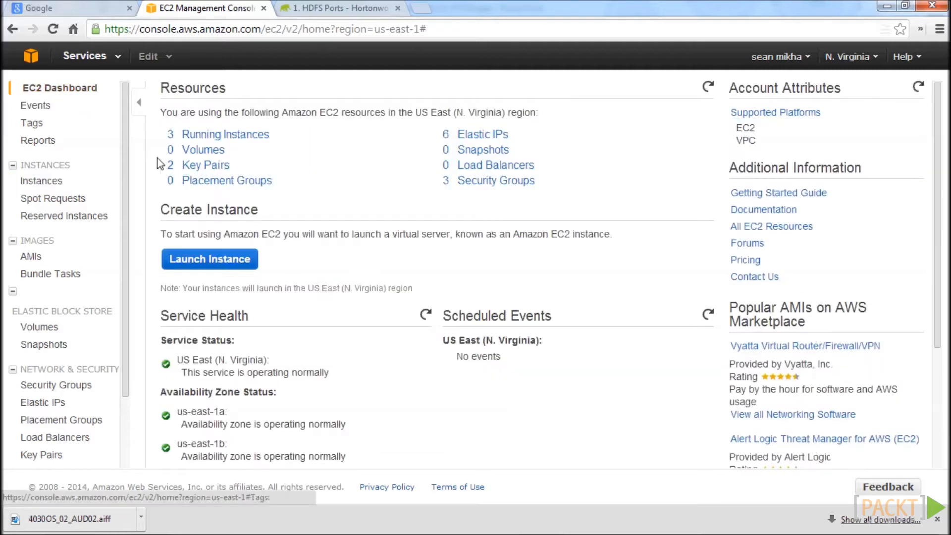
pyautogui.click(209, 169)
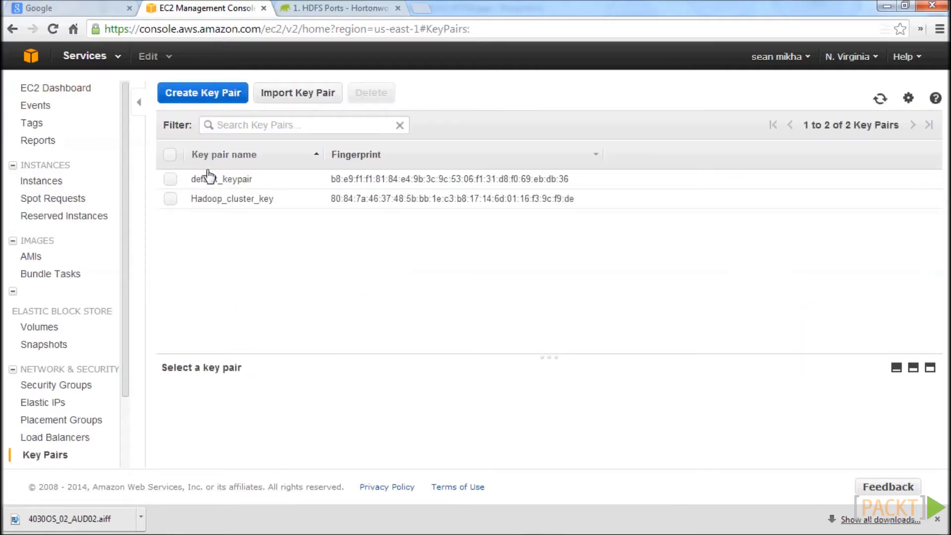
pyautogui.click(170, 180)
pyautogui.click(170, 182)
# Copy the AMI ID ami-043f9c6d from the first running instance's details.
pyautogui.click(59, 92)
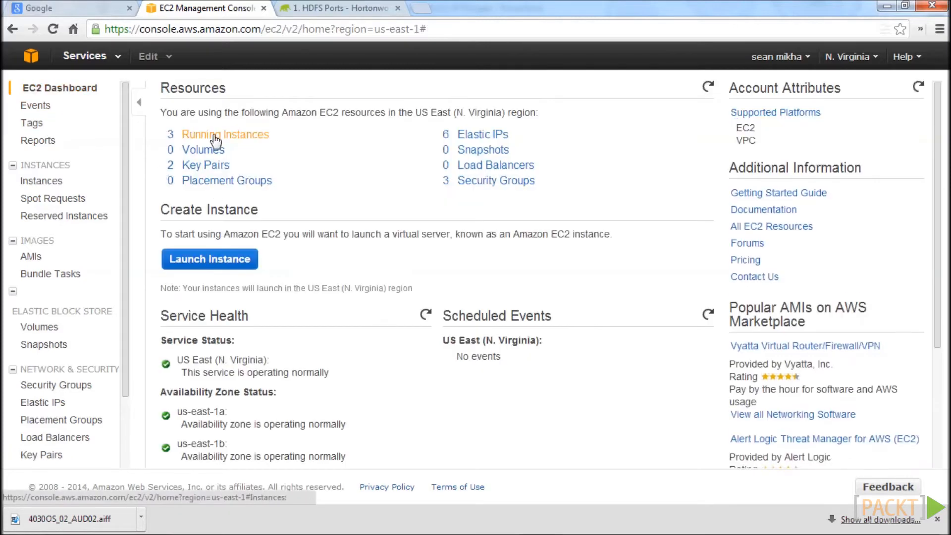
pyautogui.click(210, 132)
pyautogui.moveTo(469, 369)
pyautogui.mouseDown()
pyautogui.moveTo(828, 376)
pyautogui.moveTo(463, 369)
pyautogui.mouseUp()
pyautogui.click(208, 182)
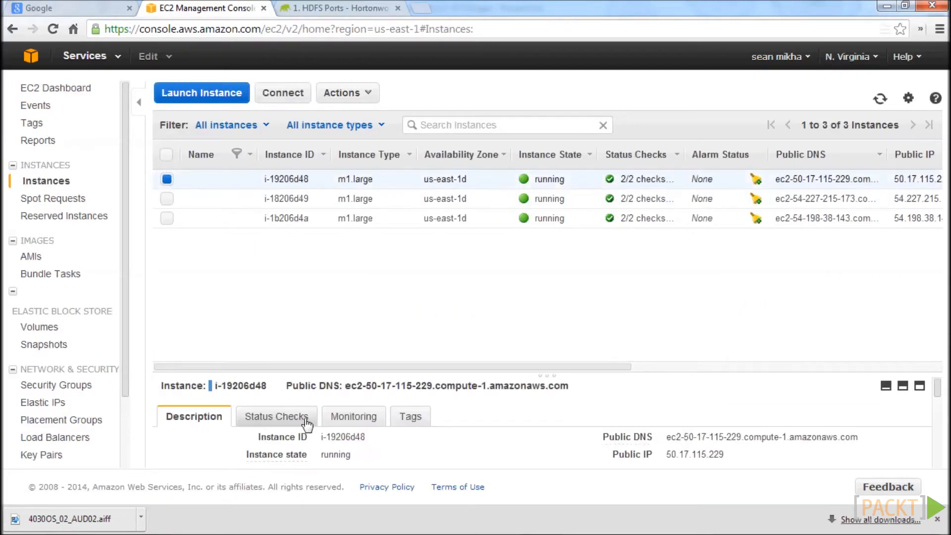
pyautogui.scroll(-5, 307, 424)
pyautogui.moveTo(726, 416); pyautogui.dragTo(674, 420)
pyautogui.rightClick(681, 417)
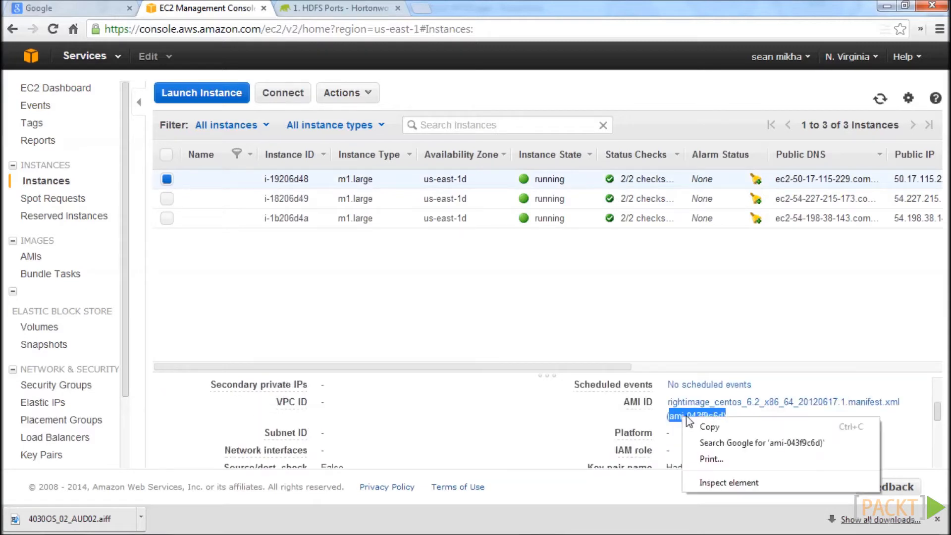
pyautogui.click(714, 425)
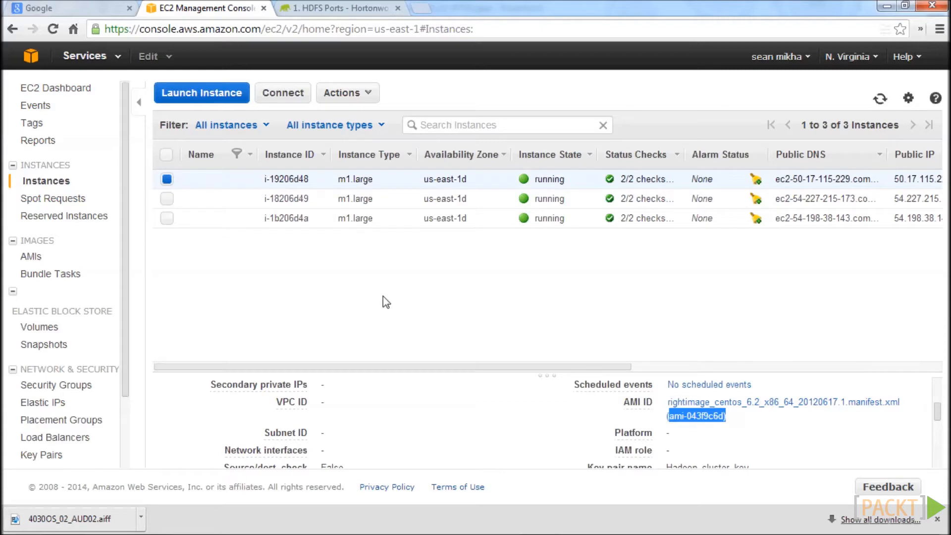
# Select all three running m1.large instances and terminate them.
pyautogui.click(311, 273)
pyautogui.click(167, 199)
pyautogui.click(167, 218)
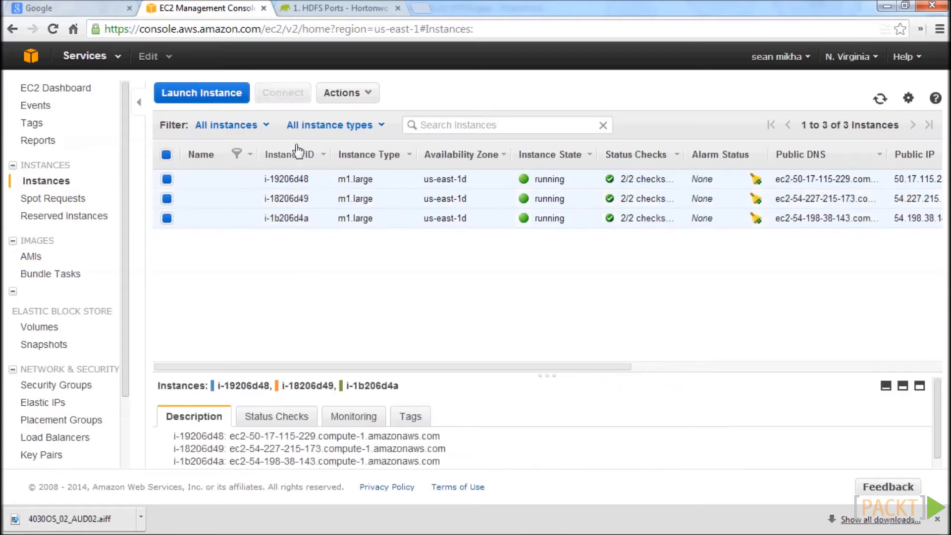
pyautogui.click(341, 94)
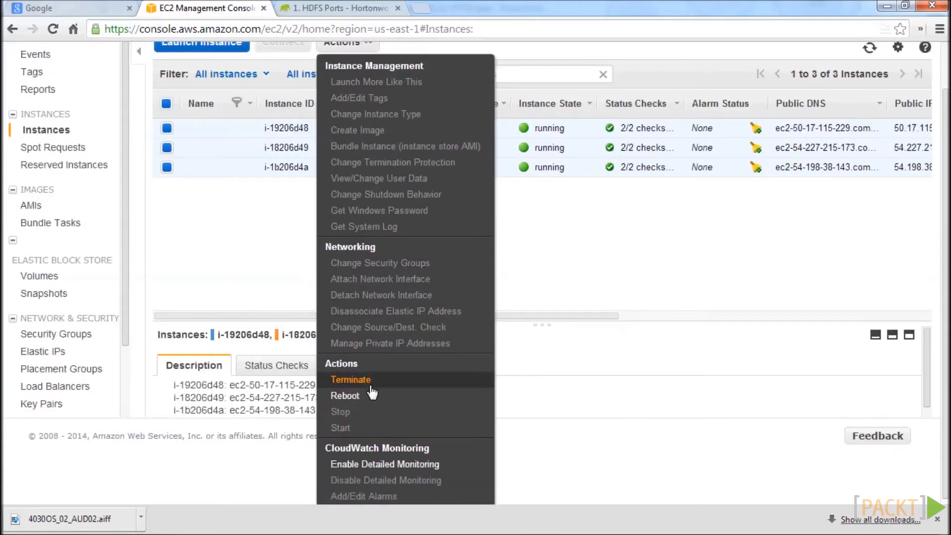
pyautogui.click(370, 382)
pyautogui.click(646, 379)
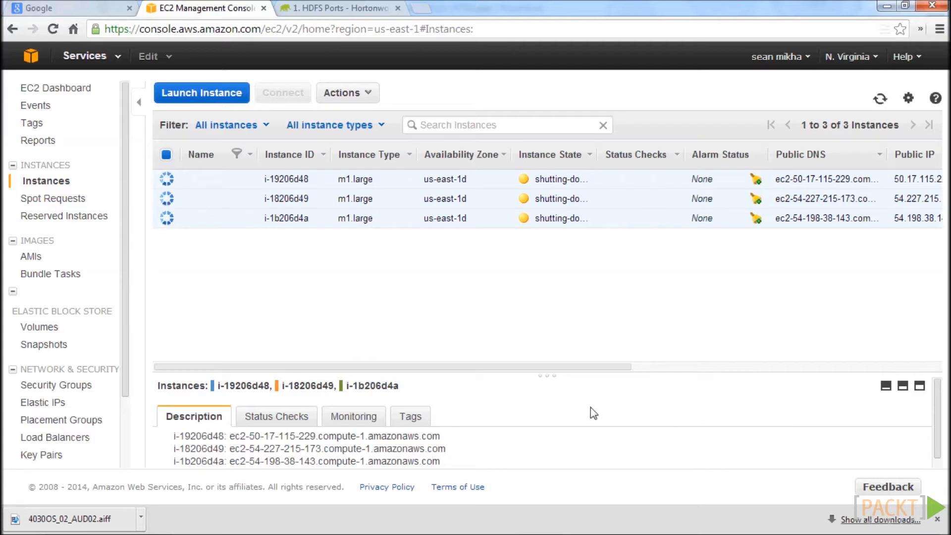
# Start a new instance launch and choose the community AMI ami-043f9c6d by searching for its copied ID.
pyautogui.click(185, 96)
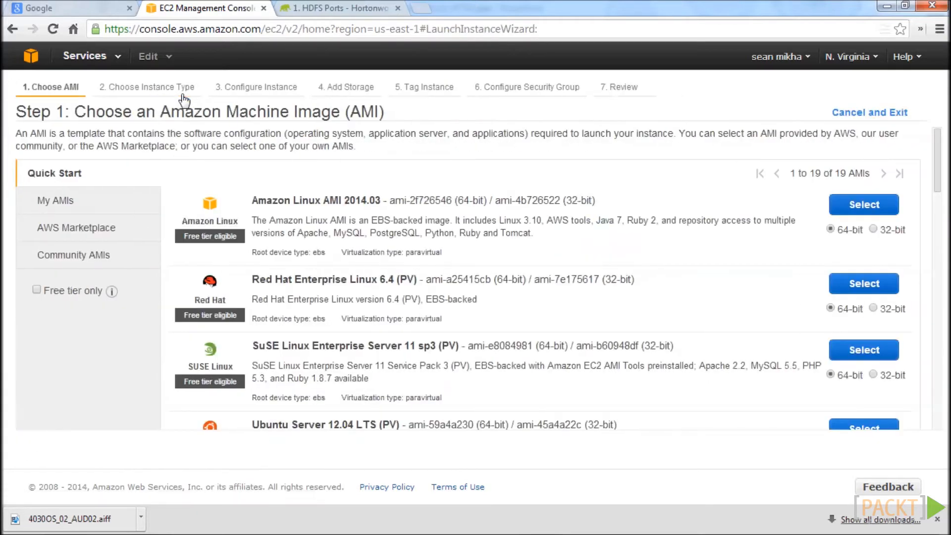
pyautogui.click(87, 262)
pyautogui.click(198, 188)
pyautogui.hotkey('ctrl', 'v')
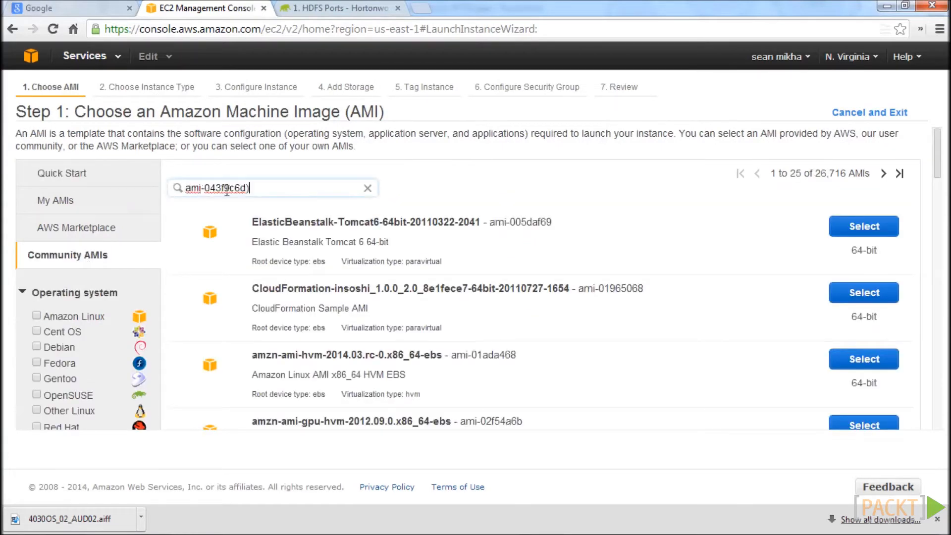
pyautogui.press('Return')
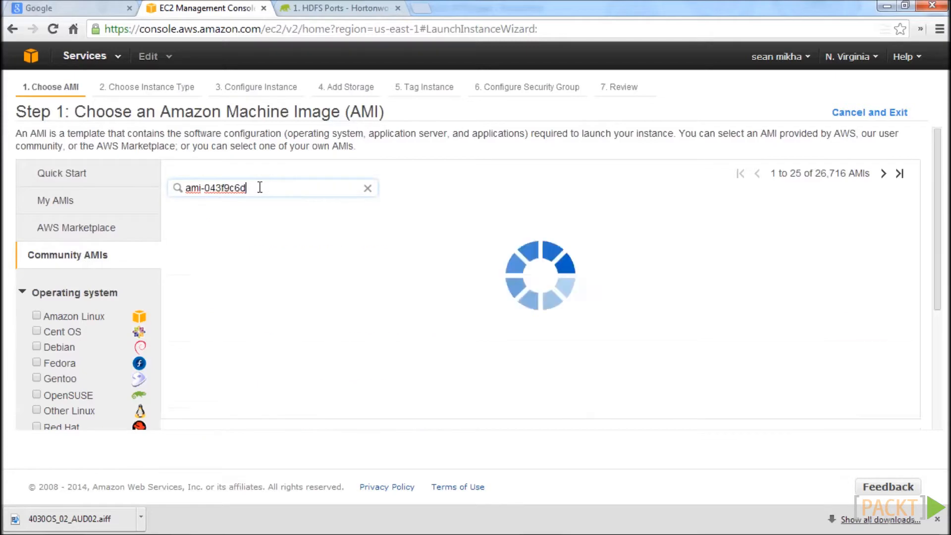
pyautogui.click(859, 231)
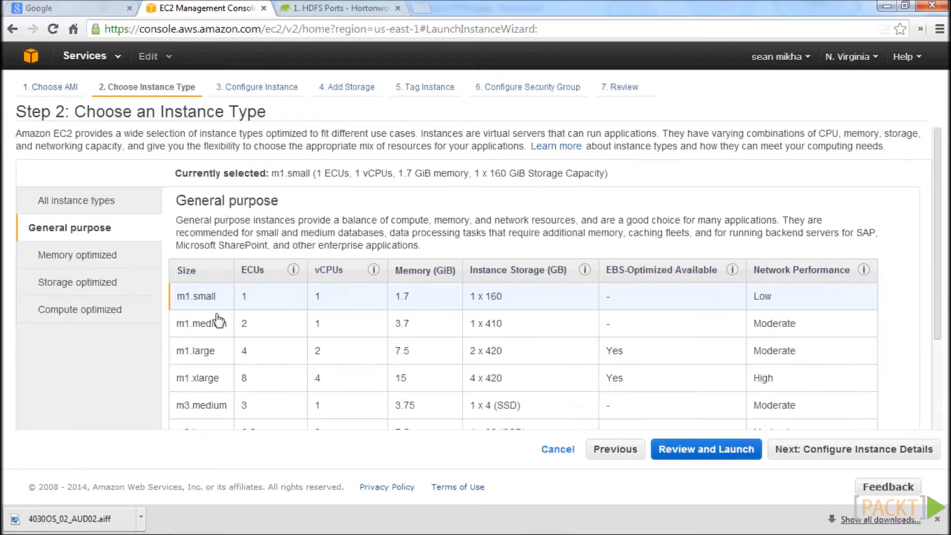
# Choose the m1.large instance type and set the number of instances to 3.
pyautogui.click(205, 354)
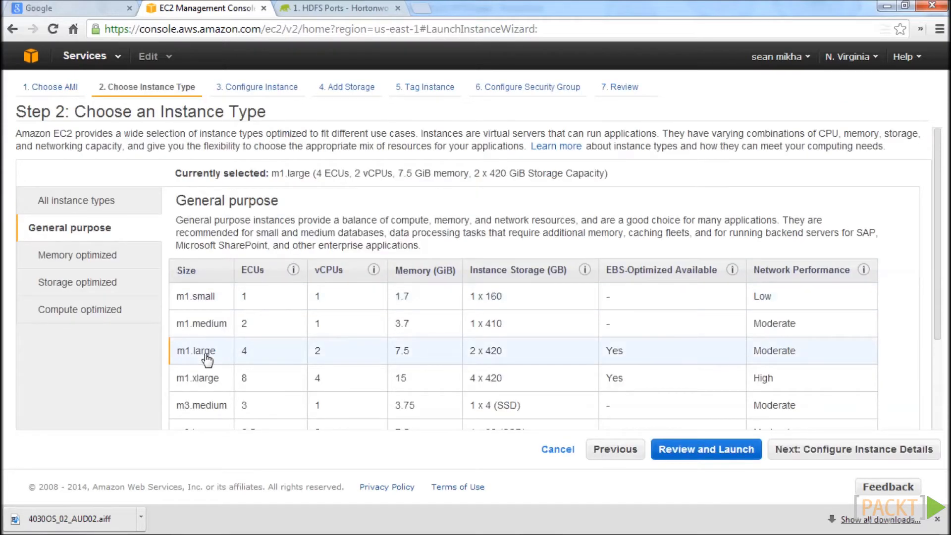
pyautogui.click(862, 452)
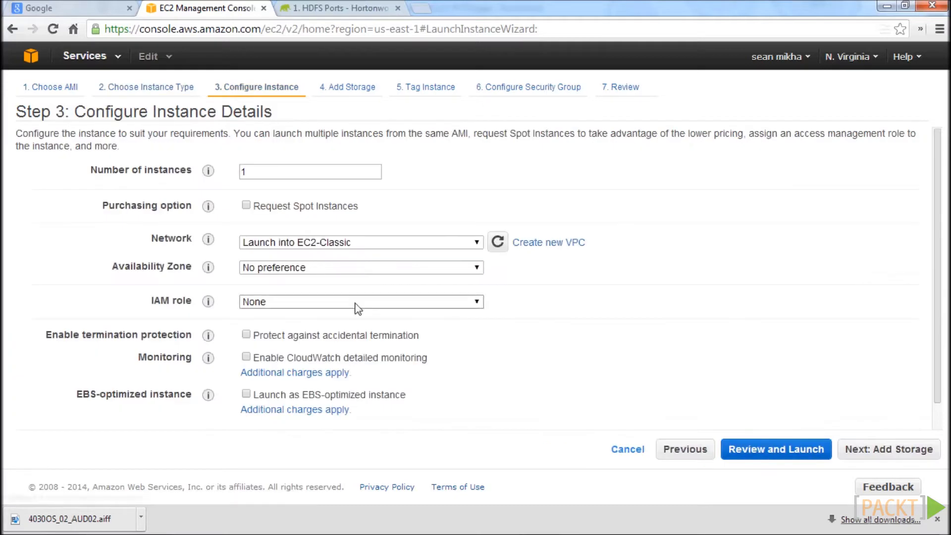
pyautogui.click(316, 176)
pyautogui.doubleClick(316, 173)
pyautogui.press('BackSpace')
pyautogui.write('3')
pyautogui.click(898, 452)
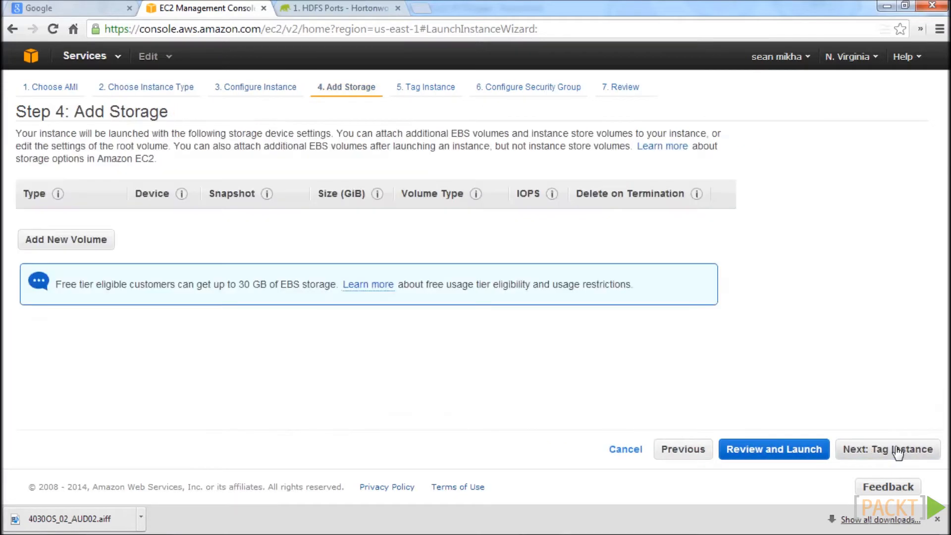
# Keep the default storage and tag settings, and assign the existing Hadoop_Security_Group to the new instances.
pyautogui.click(899, 452)
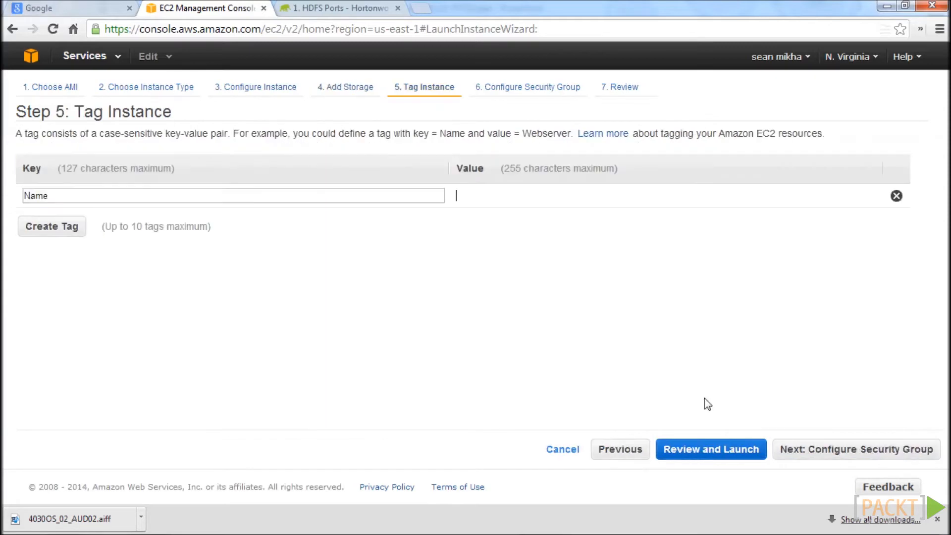
pyautogui.click(896, 452)
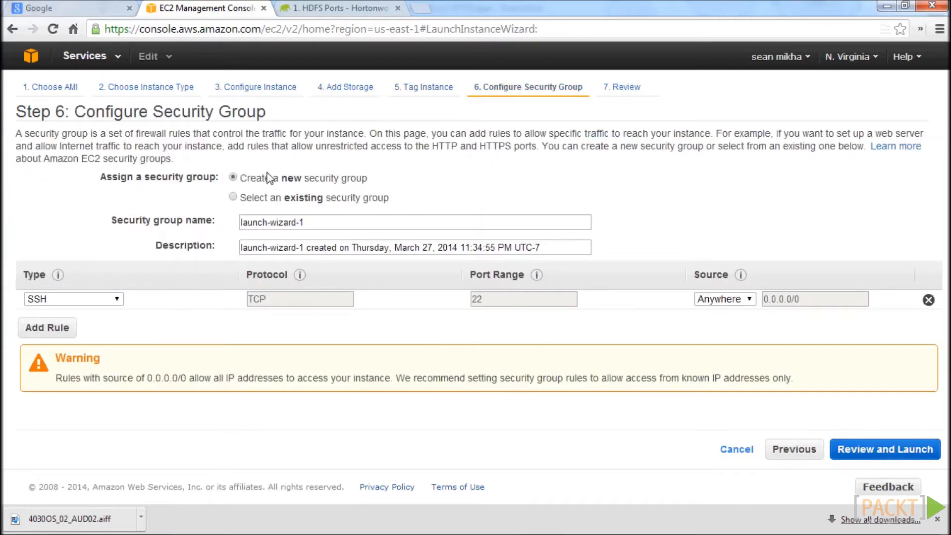
pyautogui.click(246, 200)
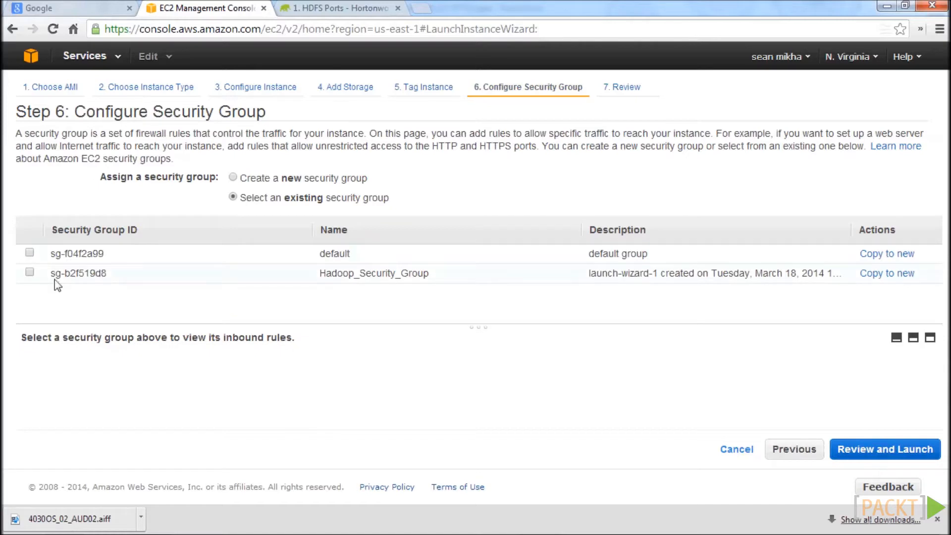
pyautogui.click(30, 272)
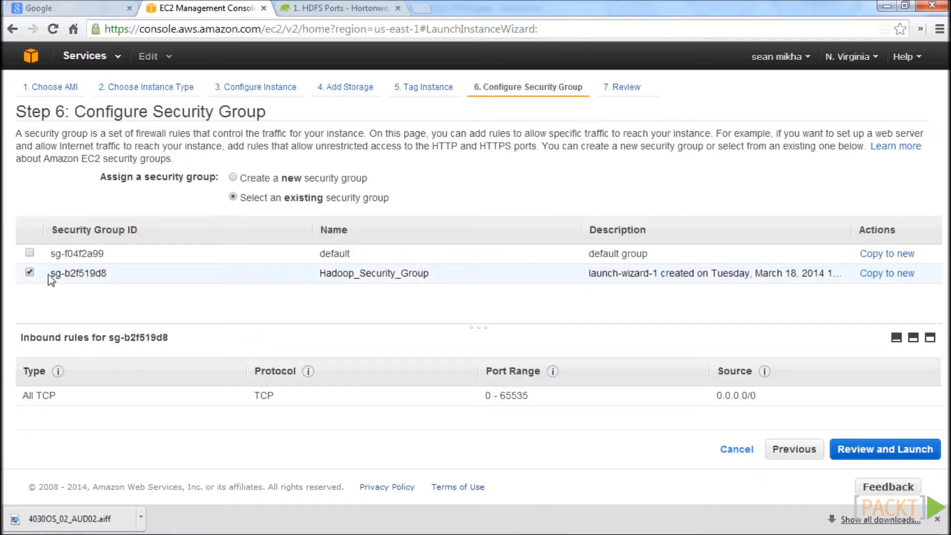
pyautogui.click(917, 460)
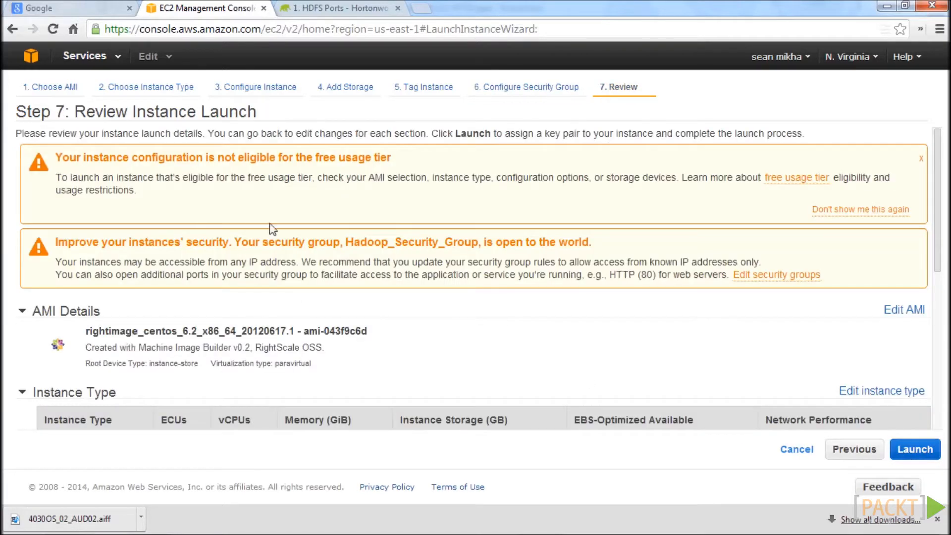
# Create a new key pair named hadoop_cluster_key2 for the launch and request its download.
pyautogui.click(906, 458)
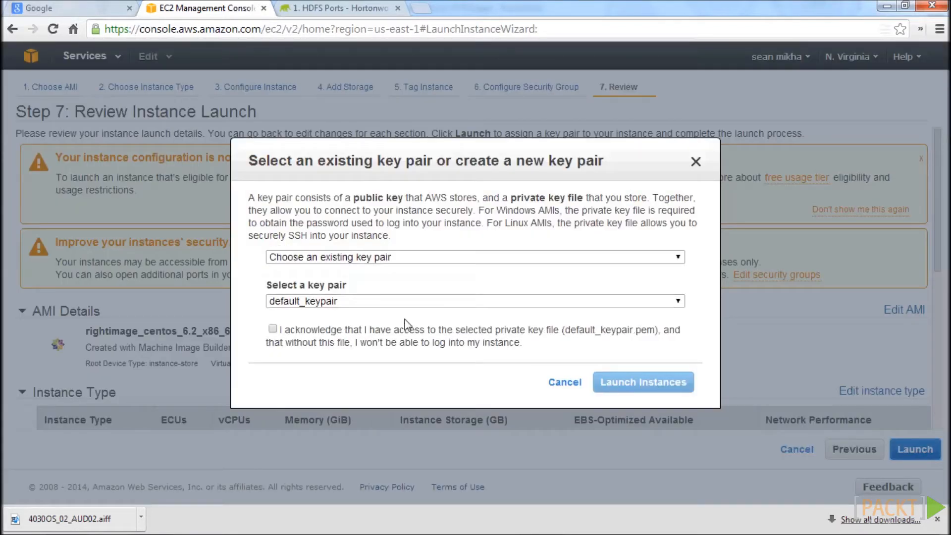
pyautogui.click(313, 259)
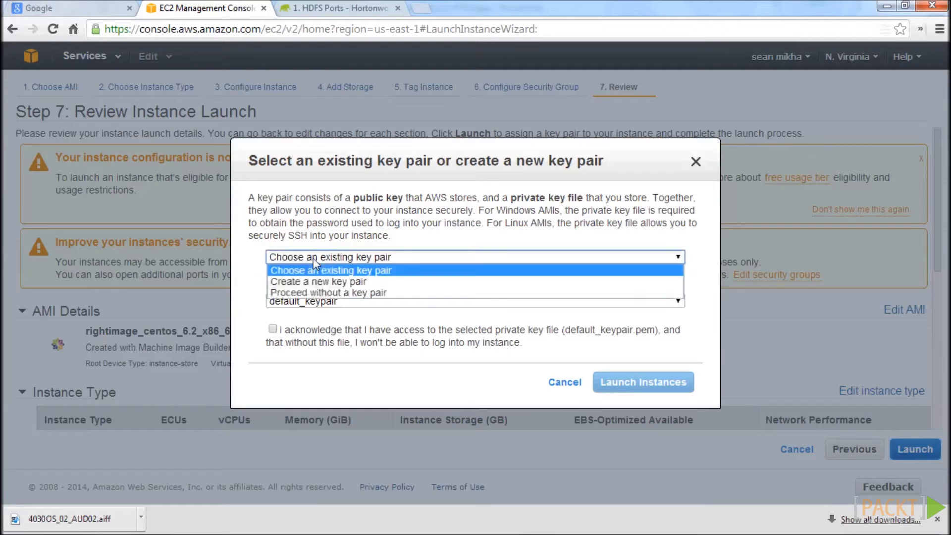
pyautogui.click(339, 281)
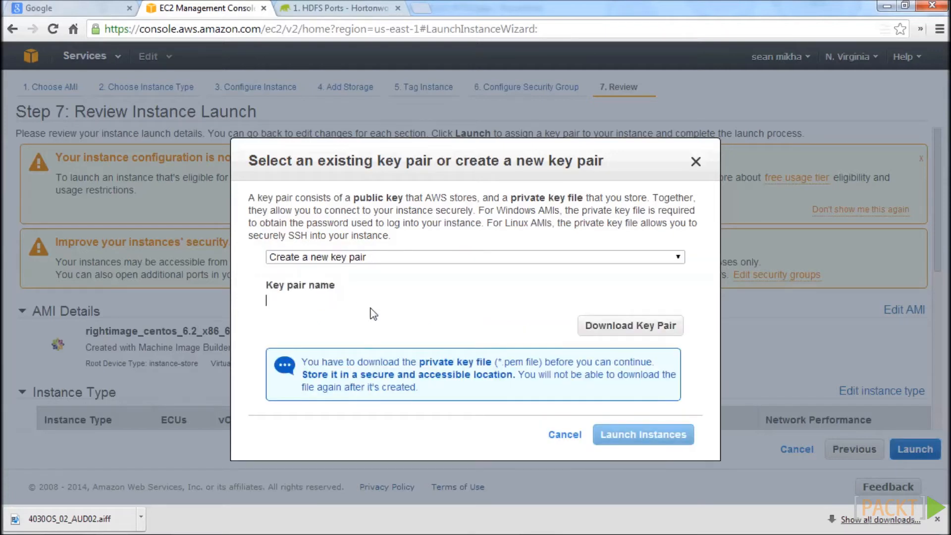
pyautogui.write('hadoop_cluster_key2')
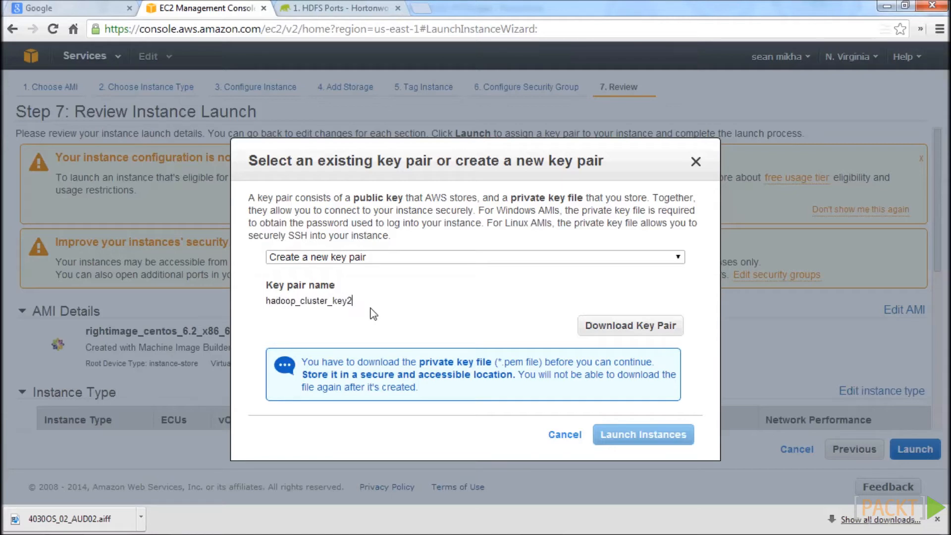
pyautogui.click(636, 325)
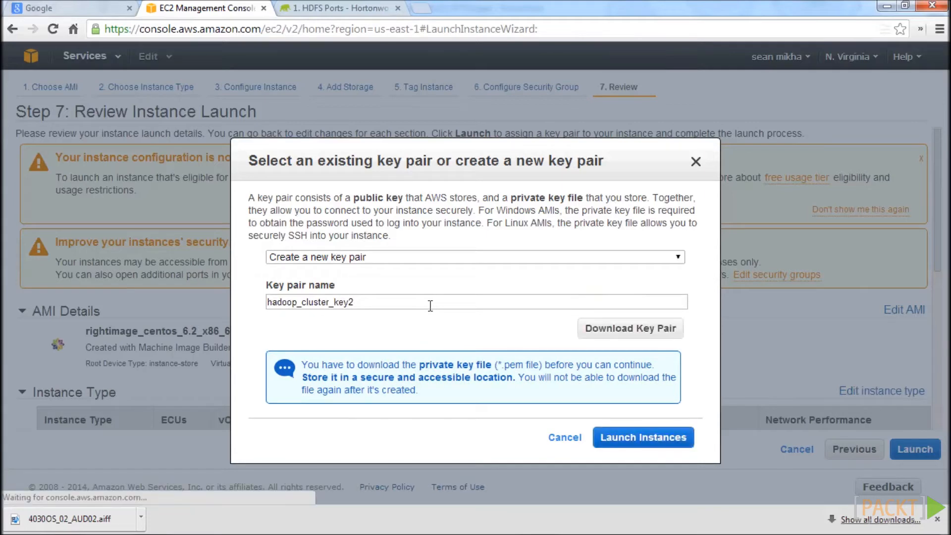
# Save the private key file as hadoop_cluster_key2.pem on the Desktop and launch the instances.
pyautogui.click(80, 94)
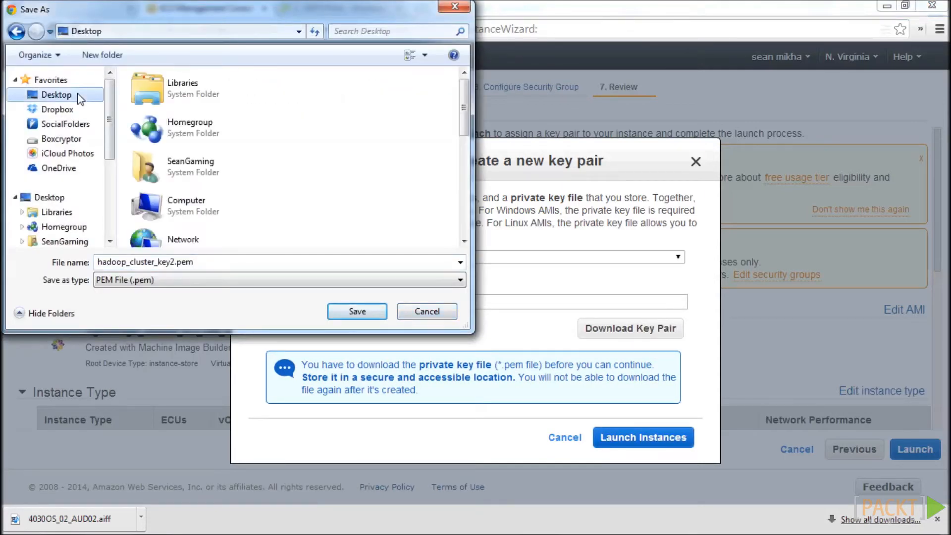
pyautogui.click(224, 266)
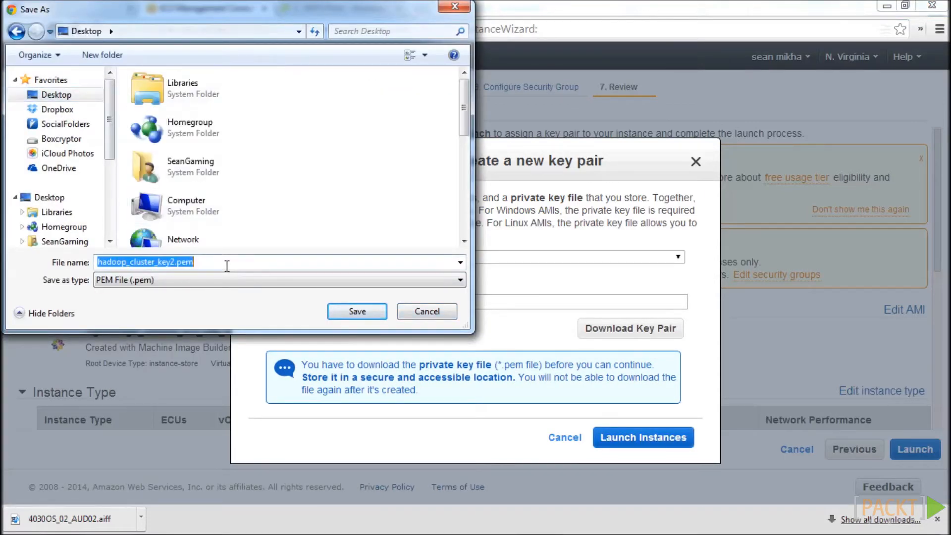
pyautogui.click(336, 313)
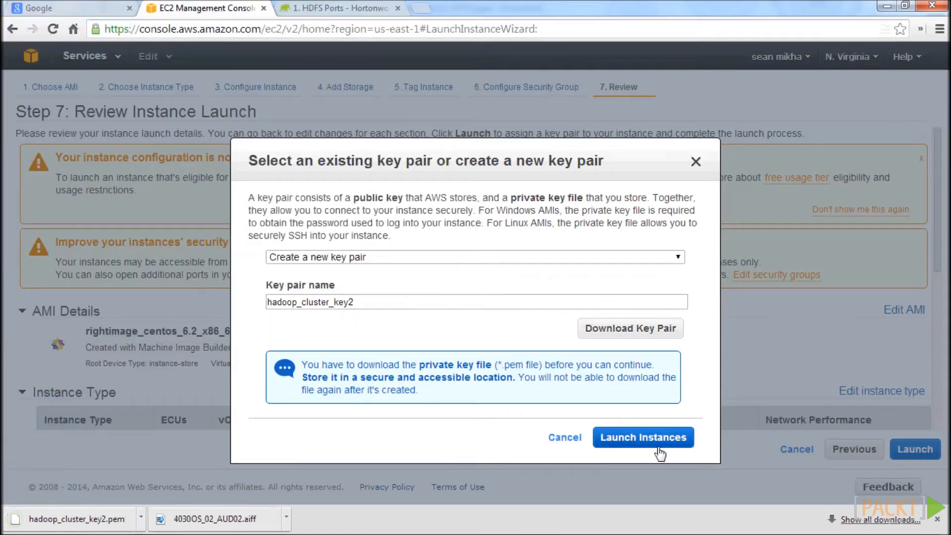
pyautogui.click(659, 441)
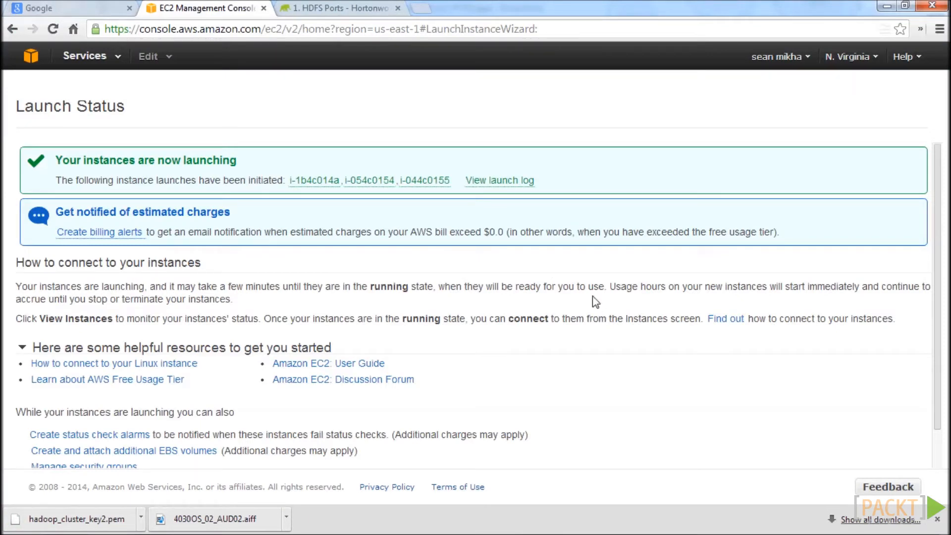
# Search Google for "putty ssh" in a new browser tab and open the Chiark PuTTY home page.
pyautogui.click(419, 8)
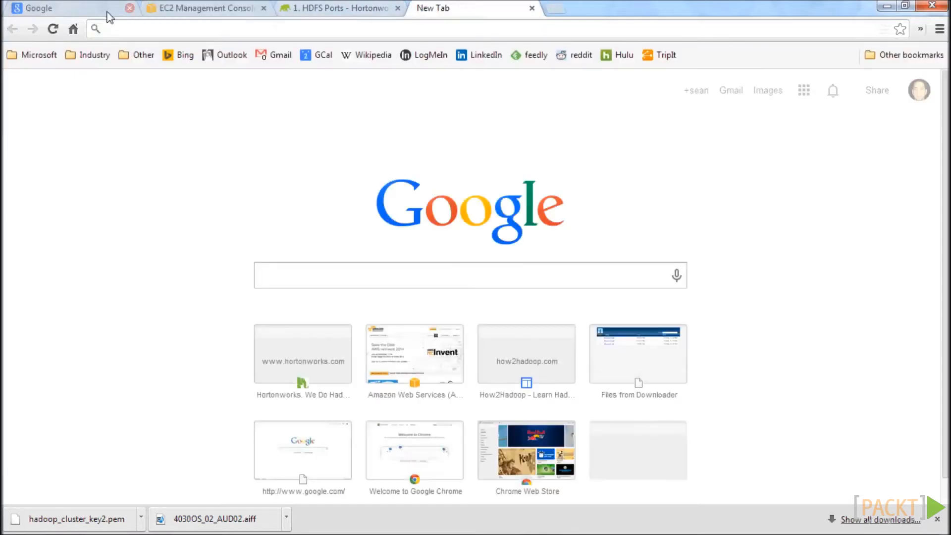
pyautogui.click(74, 30)
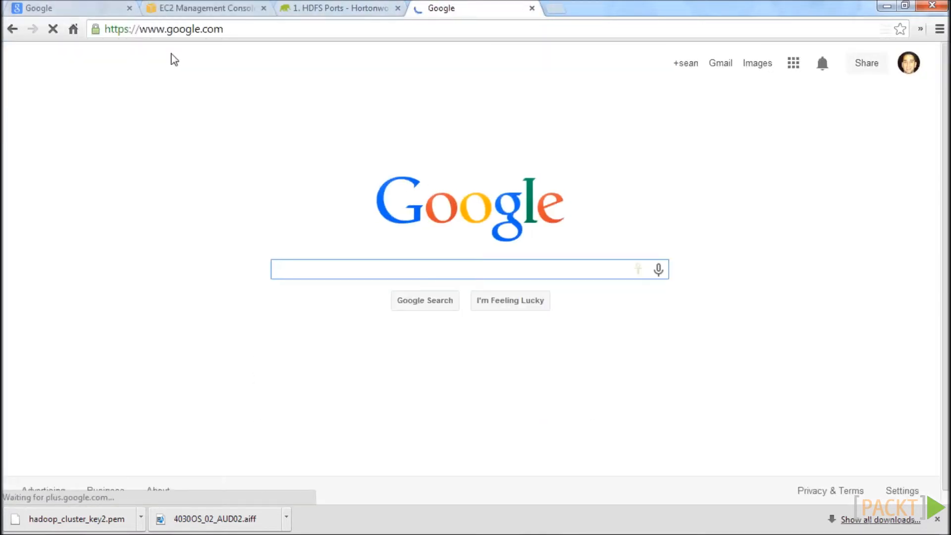
pyautogui.write('putty ssh')
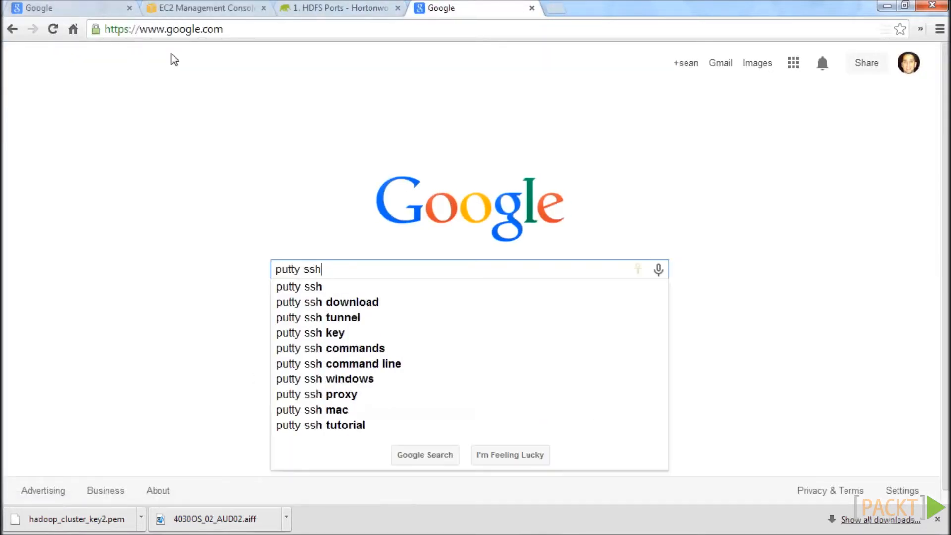
pyautogui.press('Return')
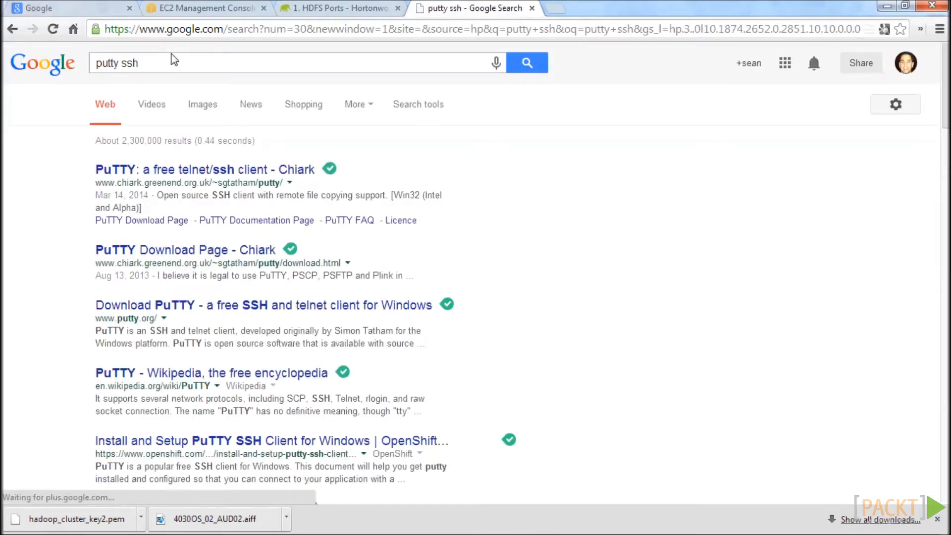
pyautogui.click(168, 171)
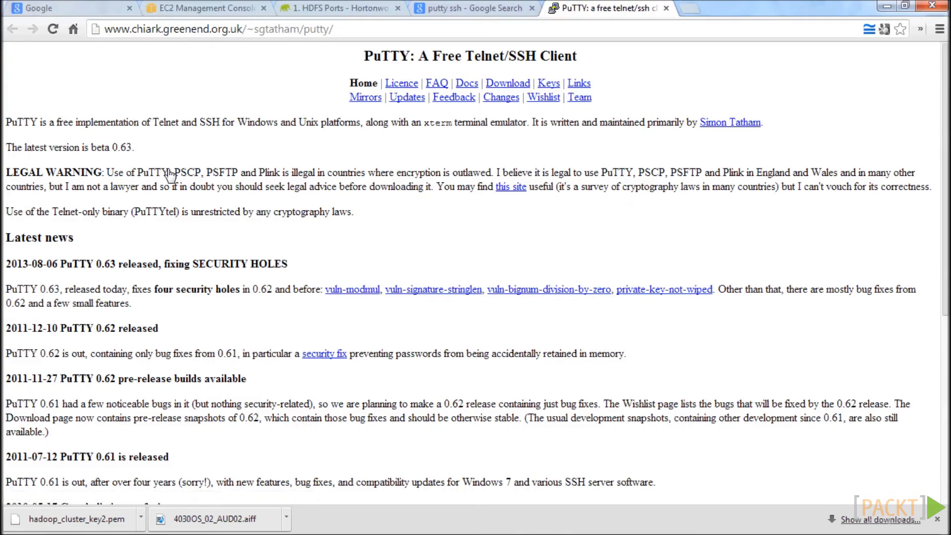
# Download puttygen.exe from the PuTTY download page and save it on the Desktop.
pyautogui.click(524, 85)
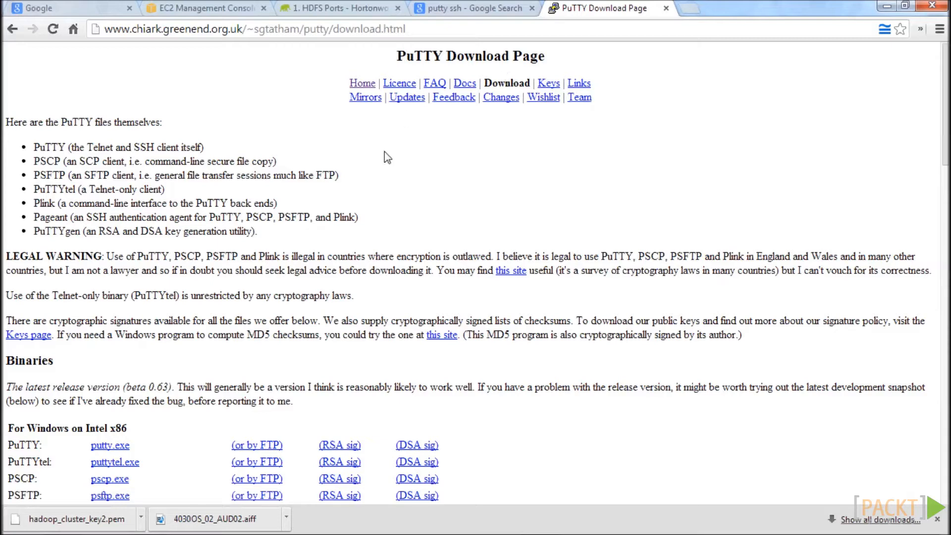
pyautogui.scroll(-3, 389, 193)
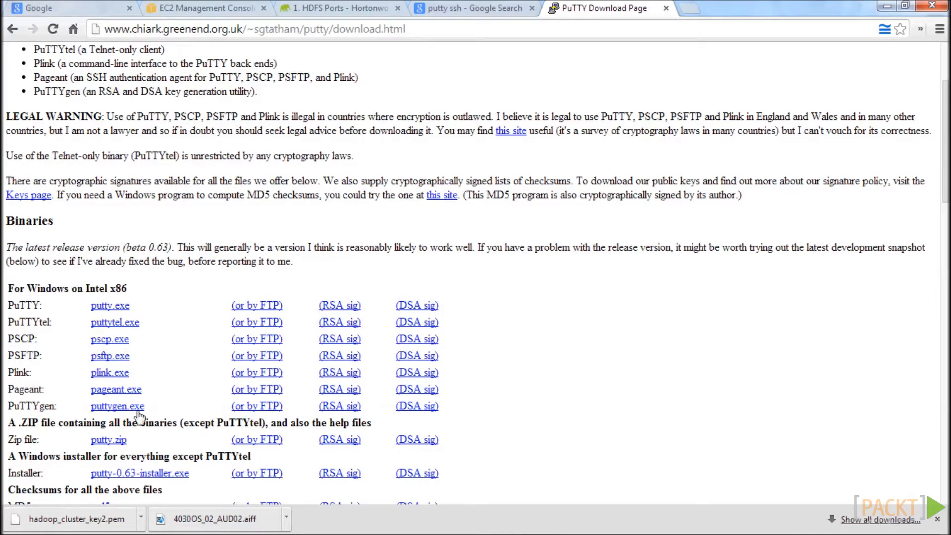
pyautogui.click(137, 408)
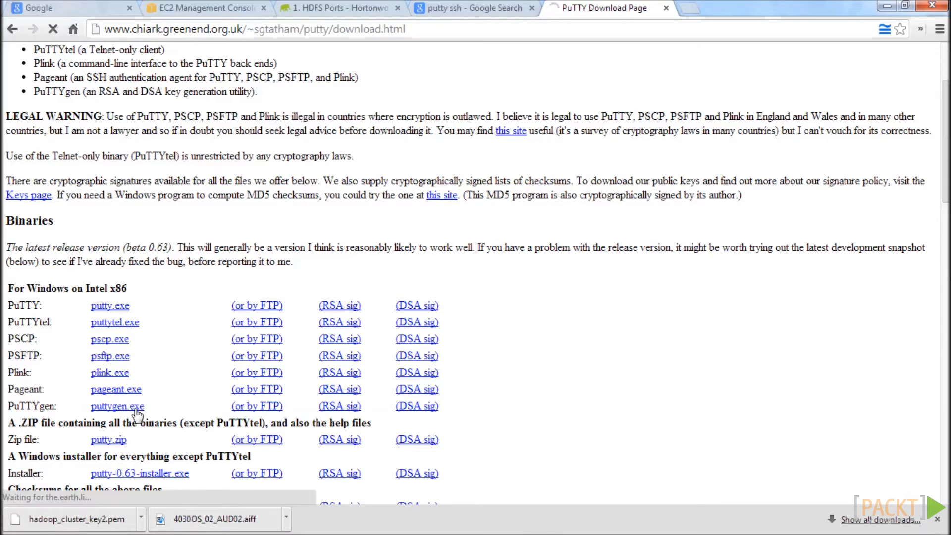
pyautogui.click(347, 312)
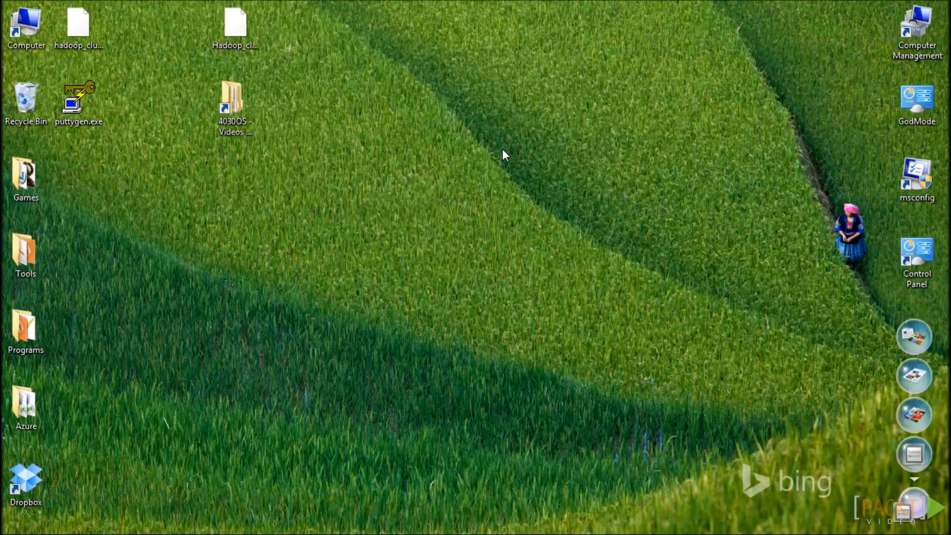
# Run puttygen.exe from the desktop and import the hadoop_cluster_key2.pem private key file.
pyautogui.doubleClick(68, 106)
pyautogui.click(527, 289)
pyautogui.click(380, 130)
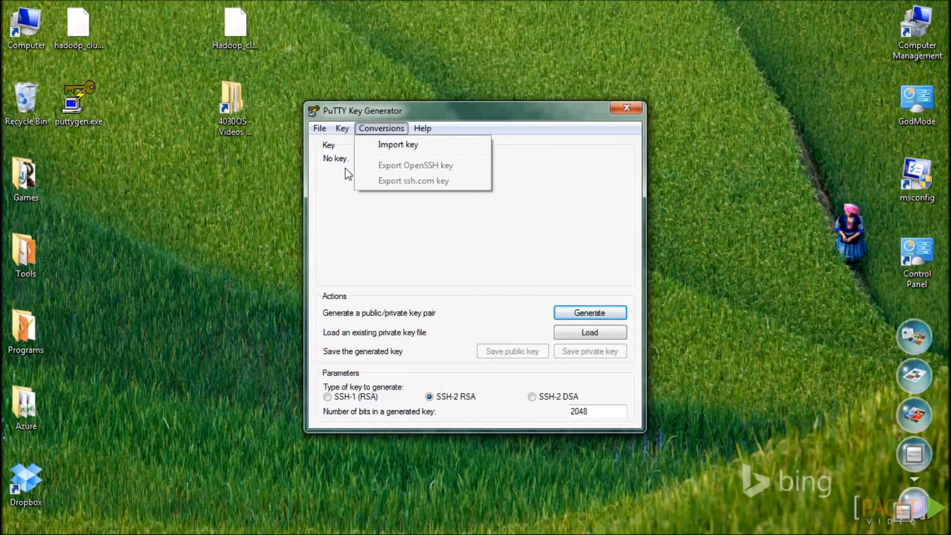
pyautogui.click(401, 148)
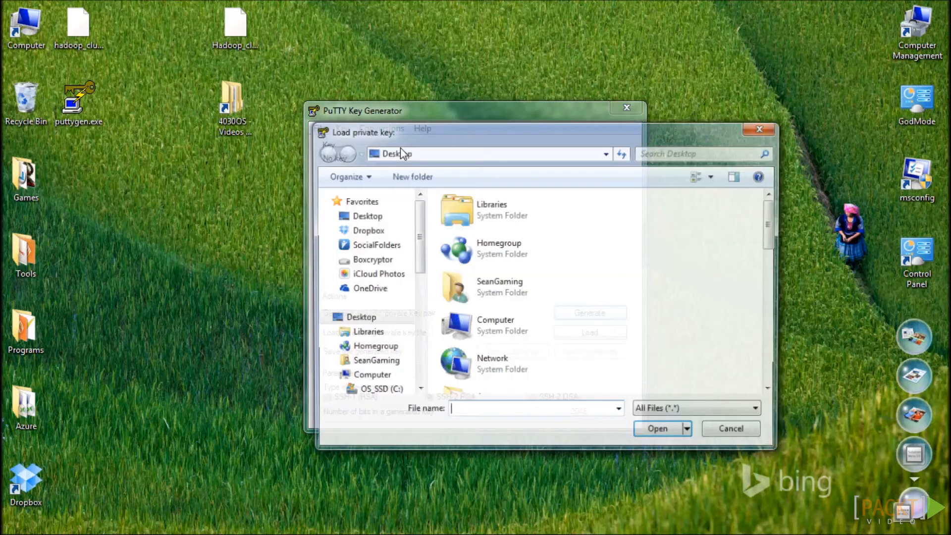
pyautogui.moveTo(772, 220); pyautogui.dragTo(792, 346)
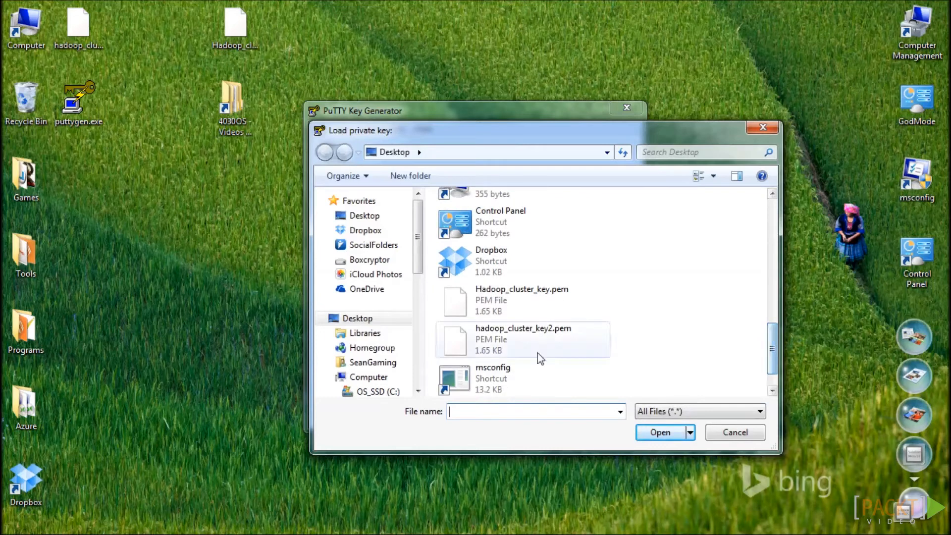
pyautogui.click(522, 347)
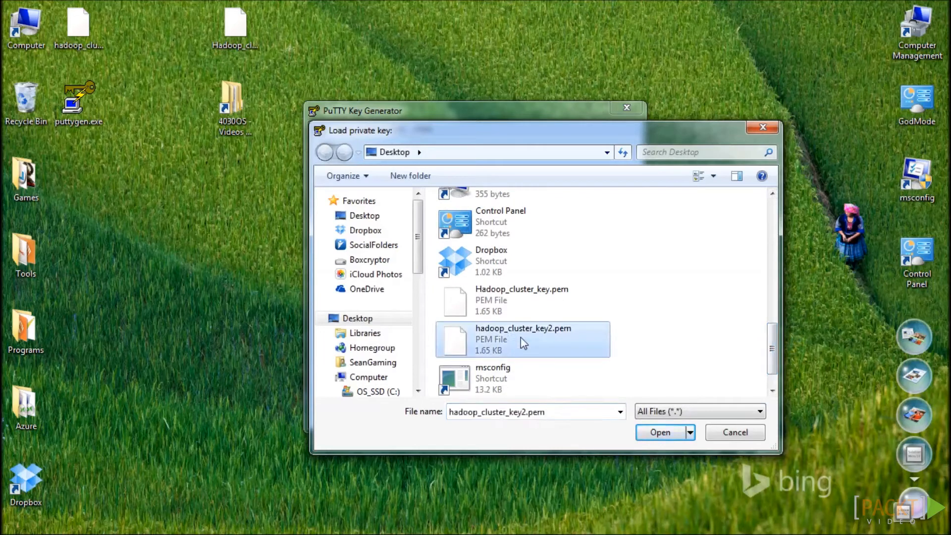
pyautogui.click(640, 436)
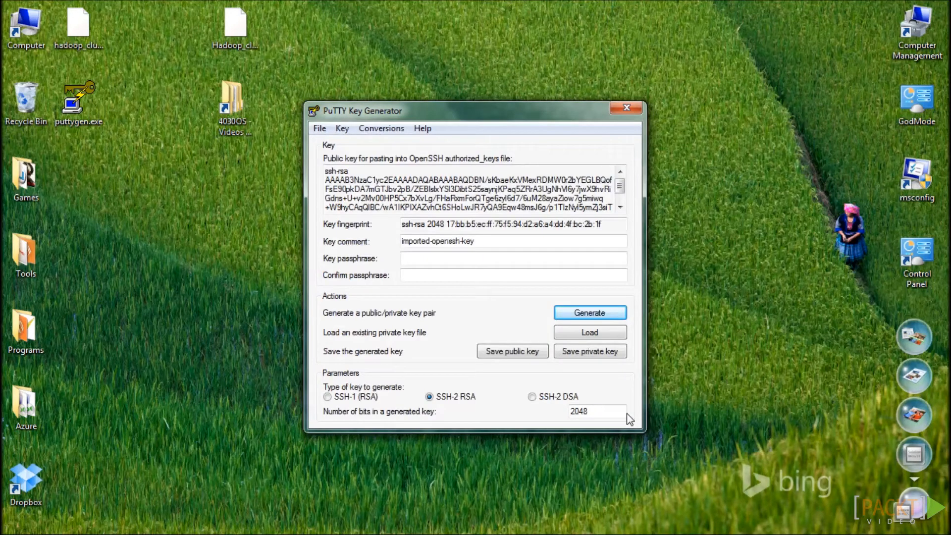
# Save the imported private key without a passphrase as hadoop_windows_key in PPK format on the Desktop, and close PuTTY Key Generator.
pyautogui.click(611, 353)
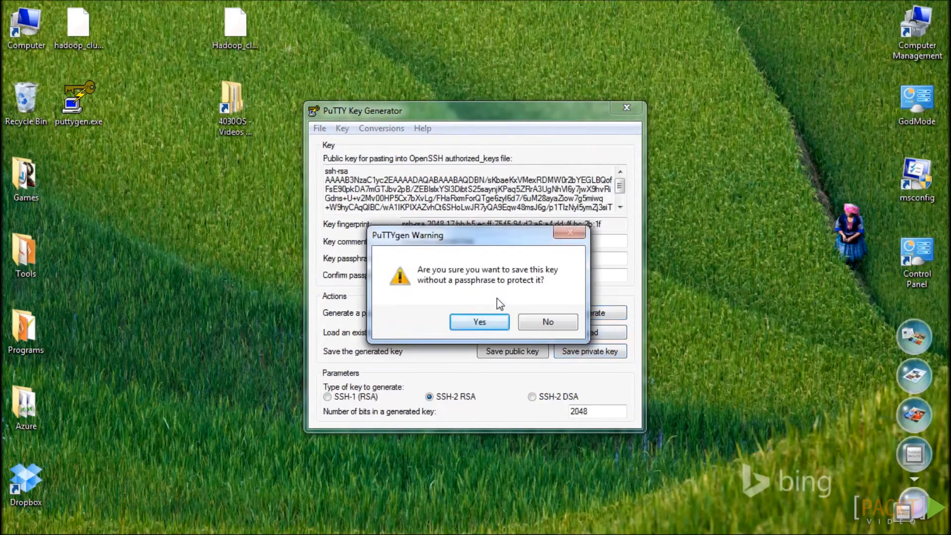
pyautogui.click(492, 324)
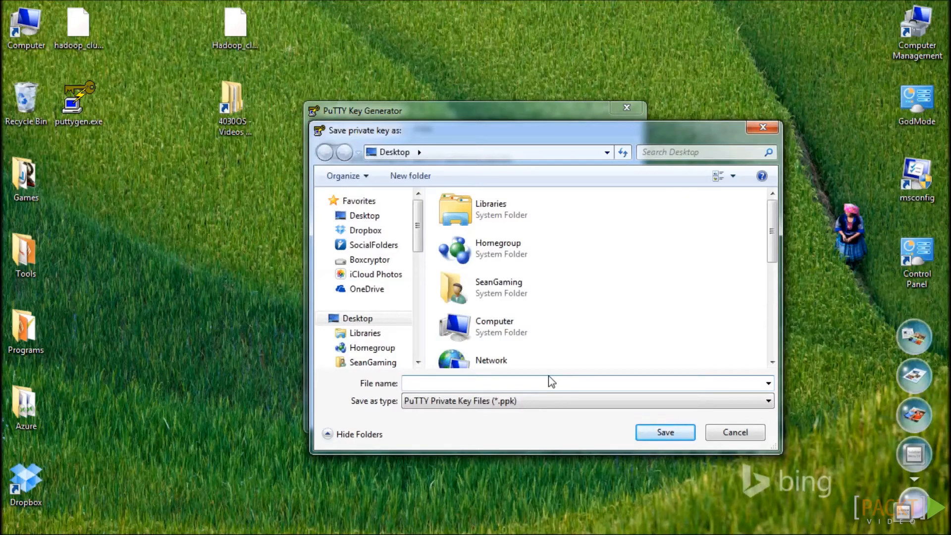
pyautogui.write('hadoop_windows_key')
pyautogui.click(666, 433)
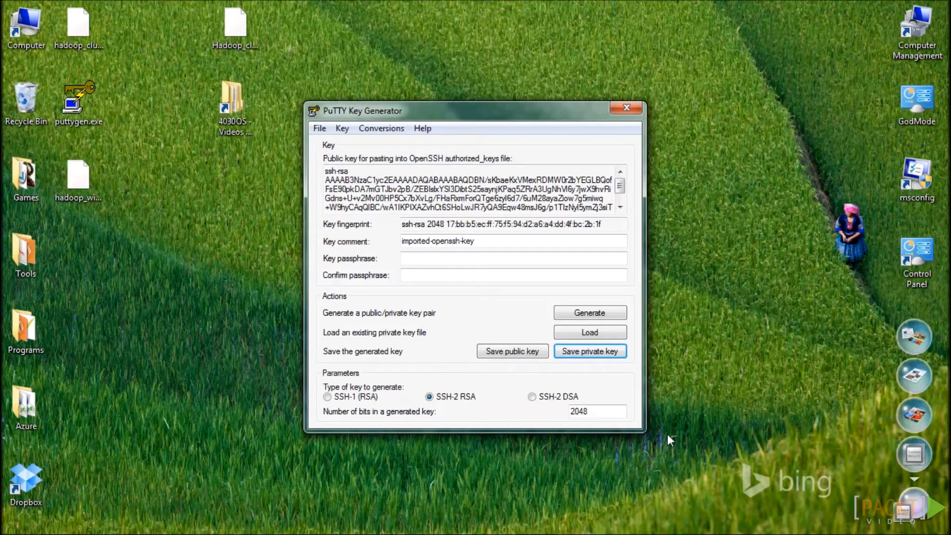
pyautogui.click(72, 177)
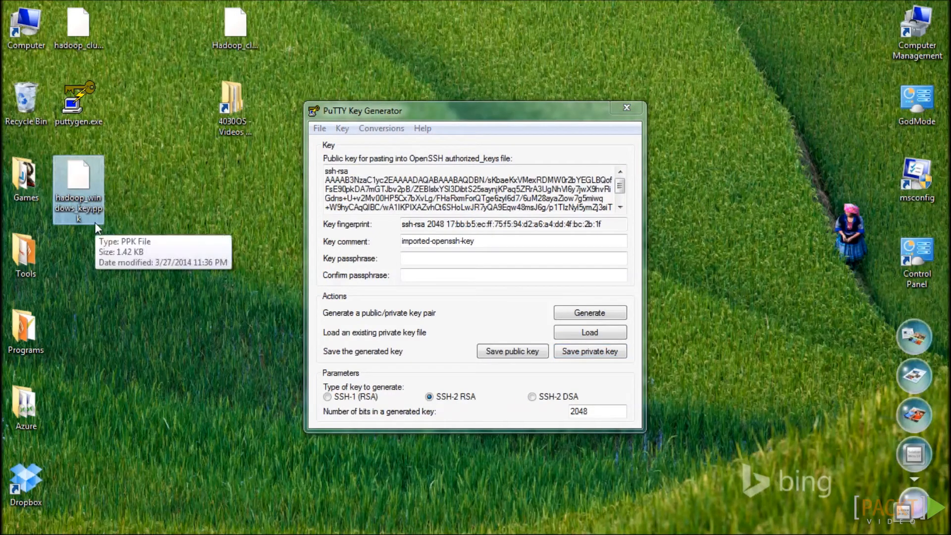
pyautogui.click(627, 109)
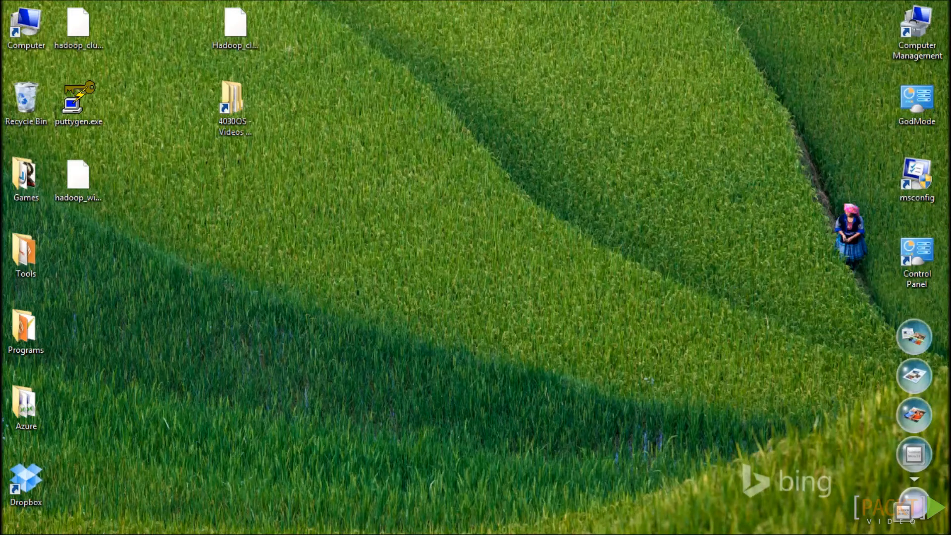
# Rearrange the desktop icons, placing the two hadoop key files in their own column and puttygen.exe below the 4030OS Videos folder.
pyautogui.moveTo(95, 182); pyautogui.dragTo(356, 182)
pyautogui.moveTo(88, 19); pyautogui.dragTo(352, 248)
pyautogui.moveTo(440, 287); pyautogui.dragTo(317, 159)
pyautogui.moveTo(94, 109); pyautogui.dragTo(244, 195)
pyautogui.click(297, 351)
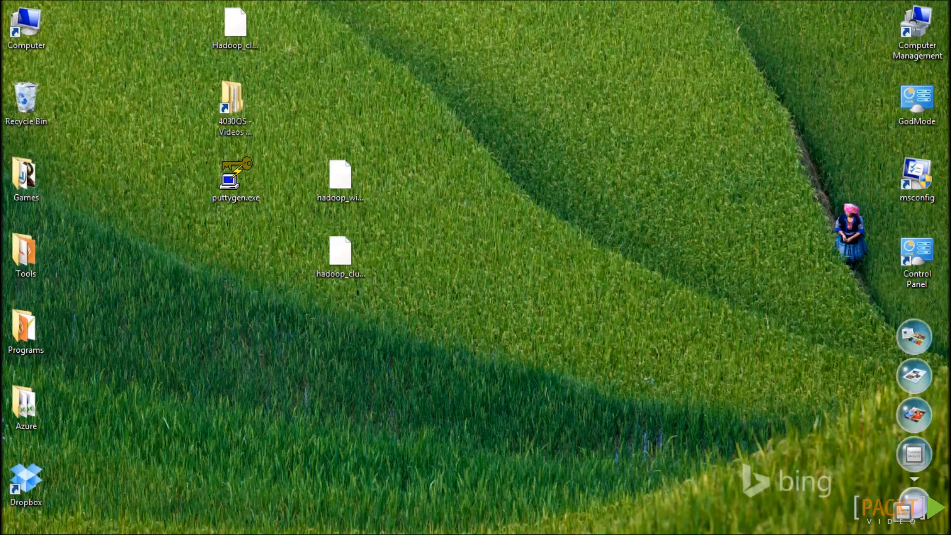
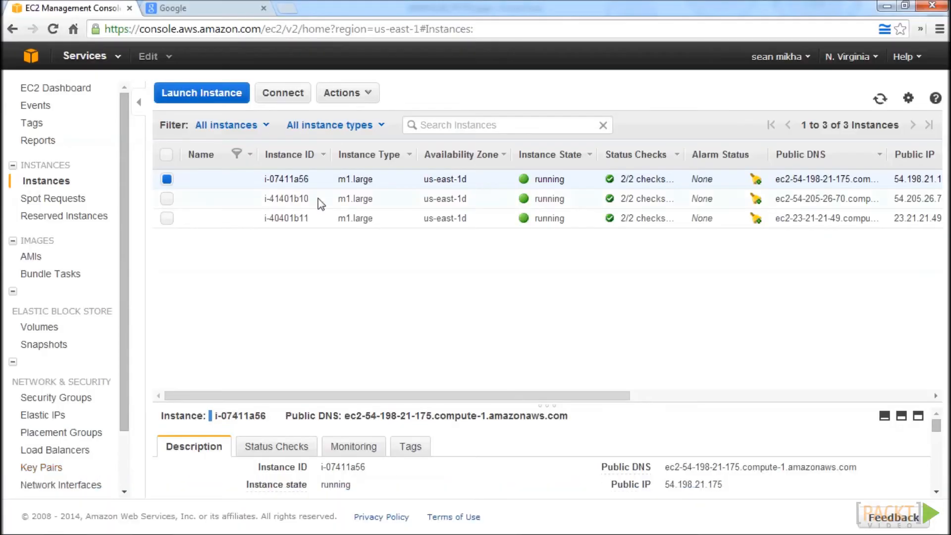
# Copy the public DNS of instance i-07411a56 and open it over http on port 8080 in the Google browser tab.
pyautogui.moveTo(859, 469); pyautogui.dragTo(666, 469)
pyautogui.hotkey('ctrl', 'c')
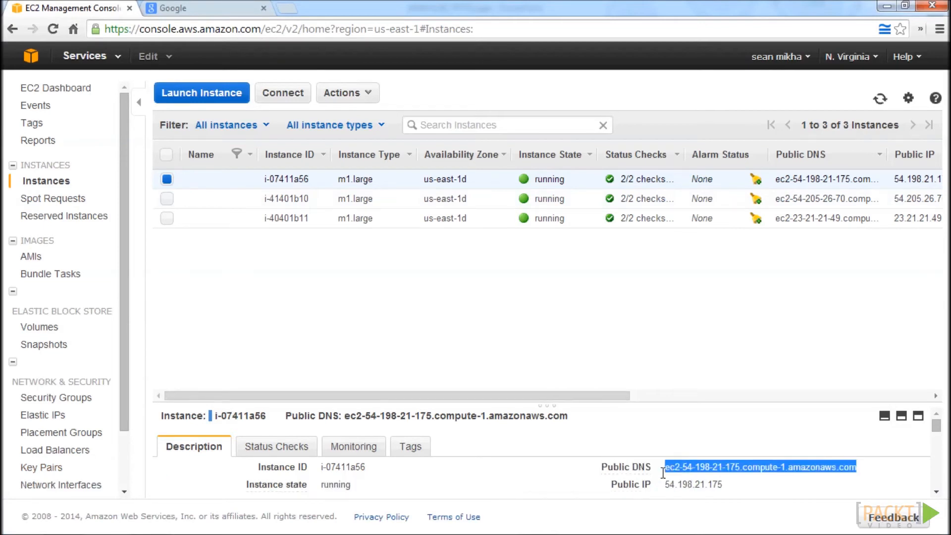
pyautogui.click(208, 7)
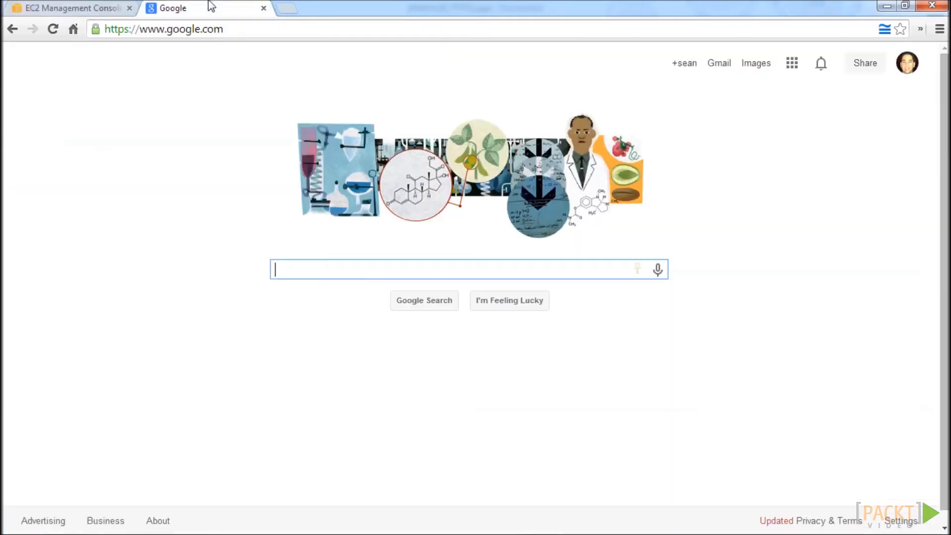
pyautogui.click(186, 31)
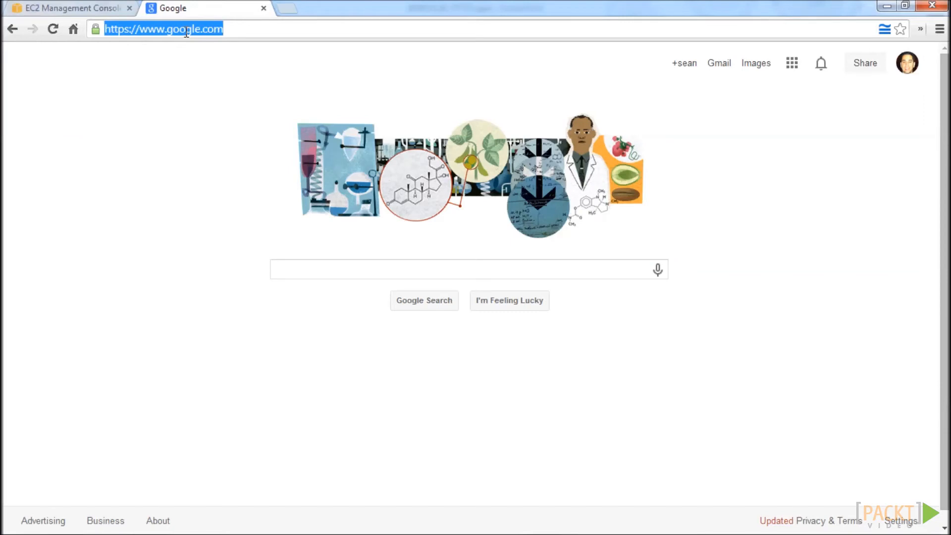
pyautogui.write('http://')
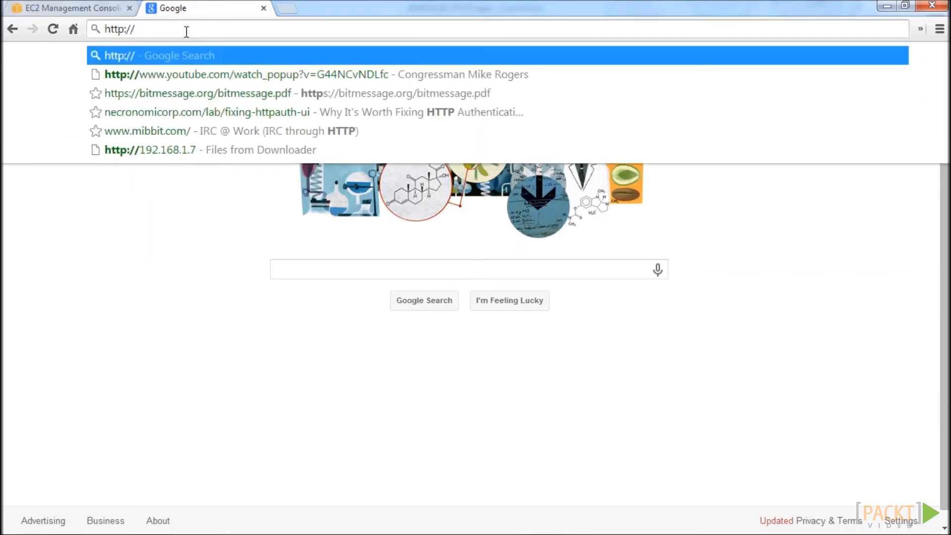
pyautogui.hotkey('ctrl', 'v')
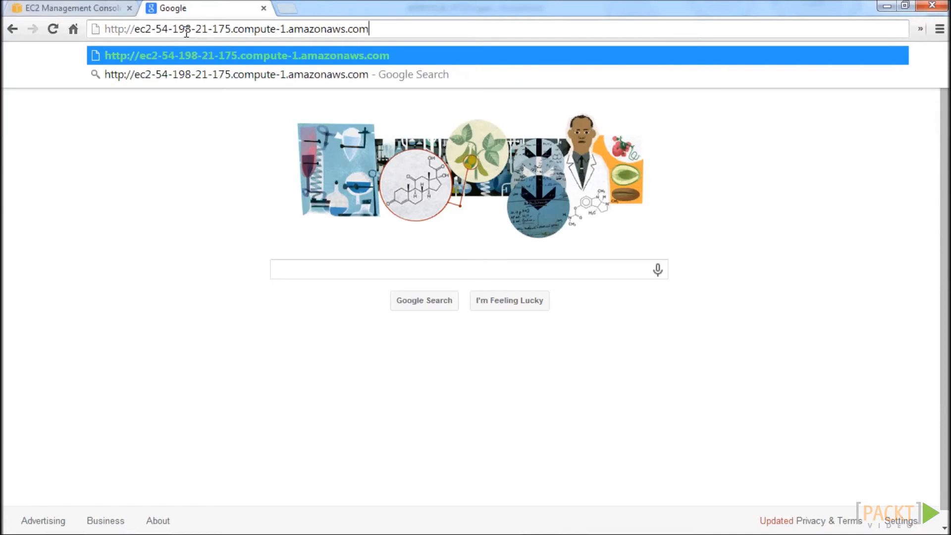
pyautogui.write(':8080')
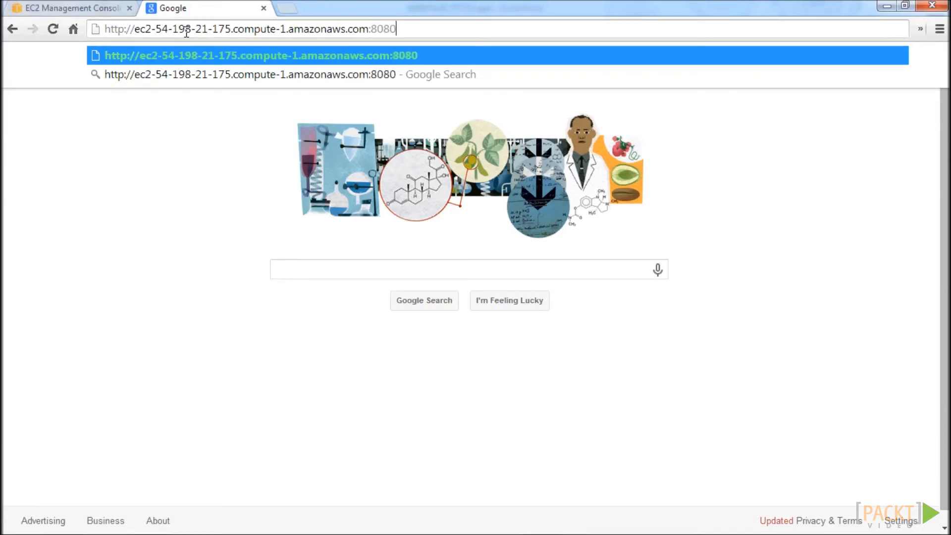
pyautogui.press('Return')
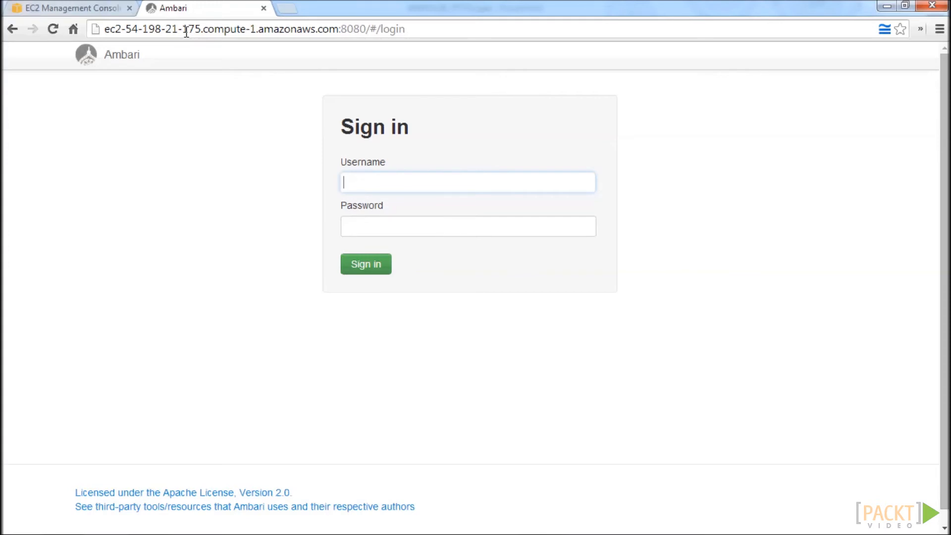
# Sign in to Ambari with the username admin and the account password.
pyautogui.write('admin')
pyautogui.press('Tab')
pyautogui.write('admin')
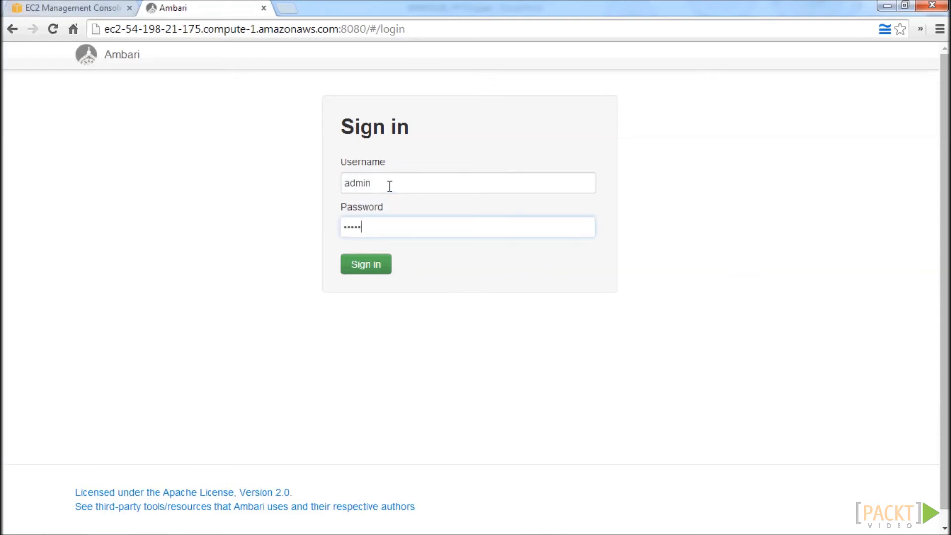
pyautogui.click(387, 272)
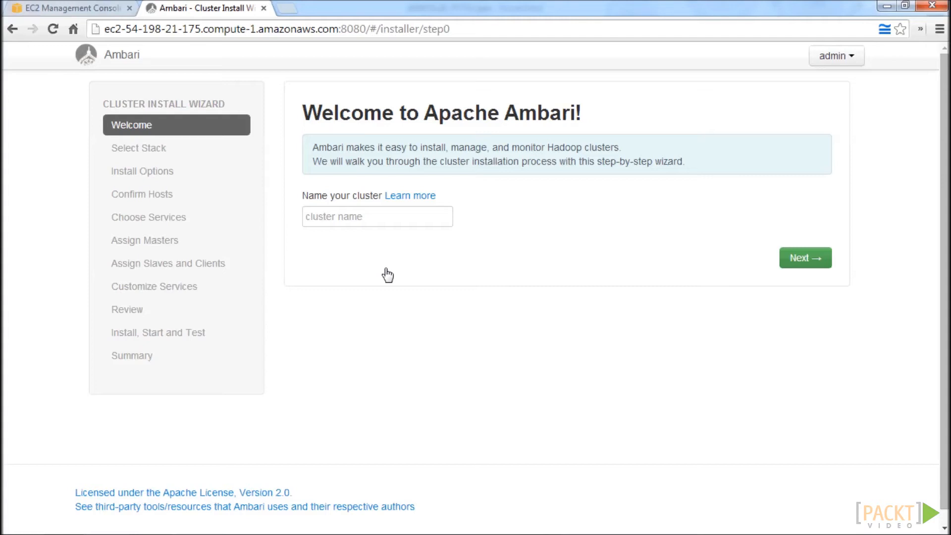
# Name the cluster hadoop_3n_cluster and accept the HDP 2.0.6 stack, continuing to the install options.
pyautogui.click(402, 223)
pyautogui.write('hadoo')
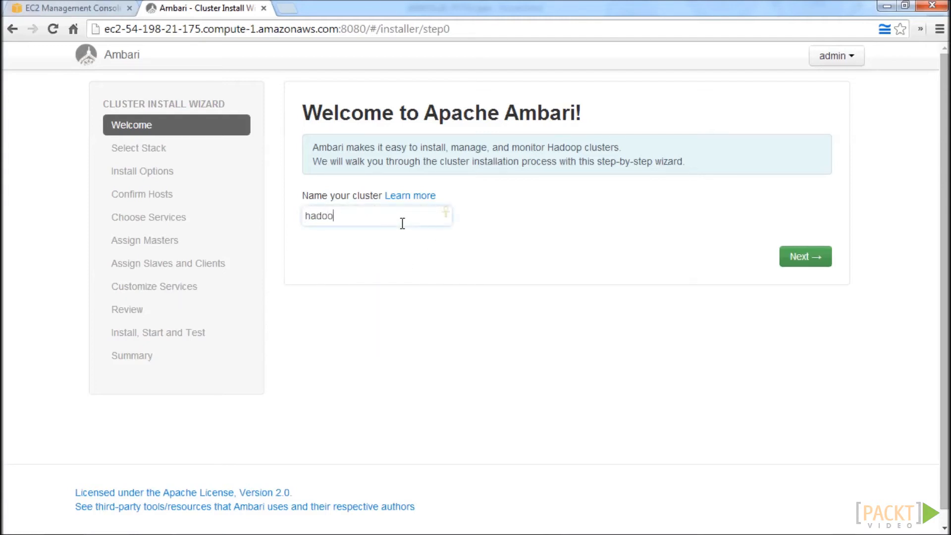
pyautogui.write('p_3n_cluster')
pyautogui.click(820, 261)
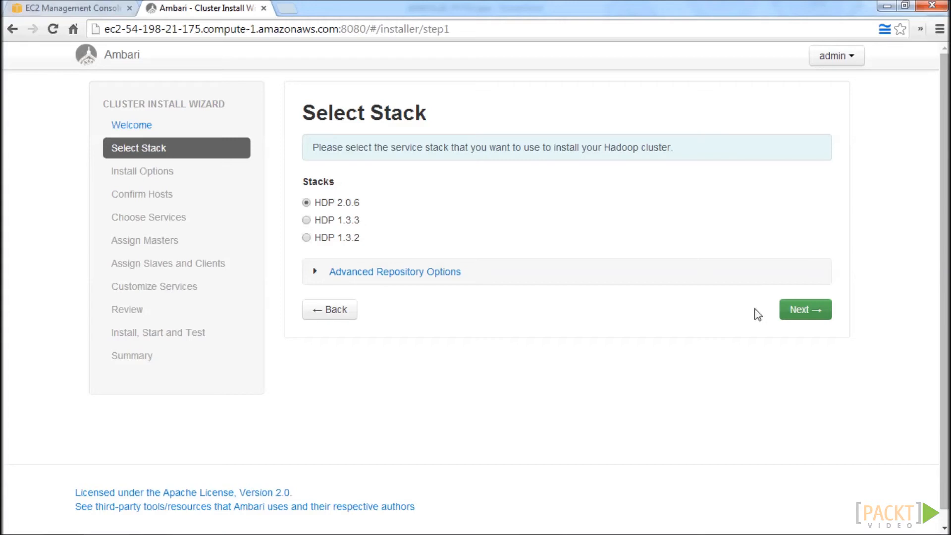
pyautogui.click(806, 311)
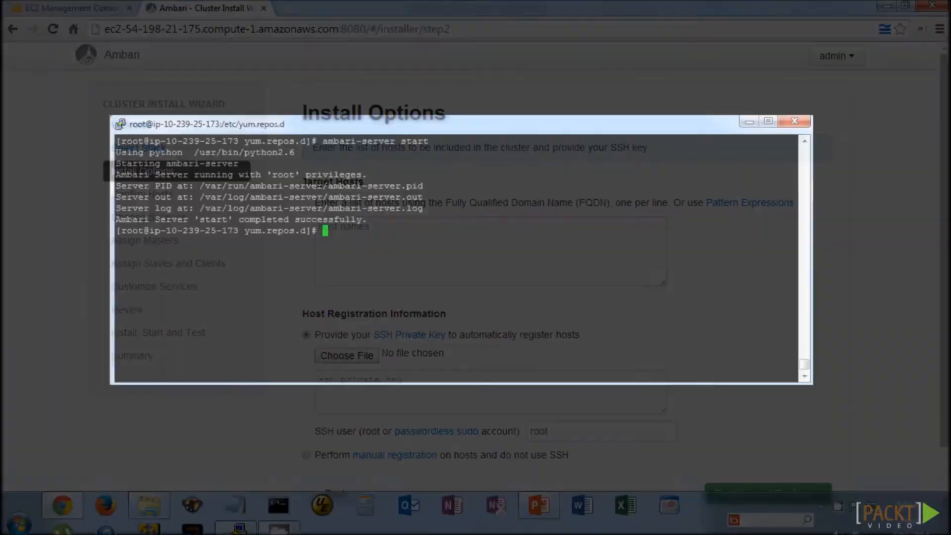
# Display /etc/hosts in the PuTTY terminal and copy the h1, n1 and n2 host entries into Ambari's Target Hosts list.
pyautogui.write('cat /etc/hosts')
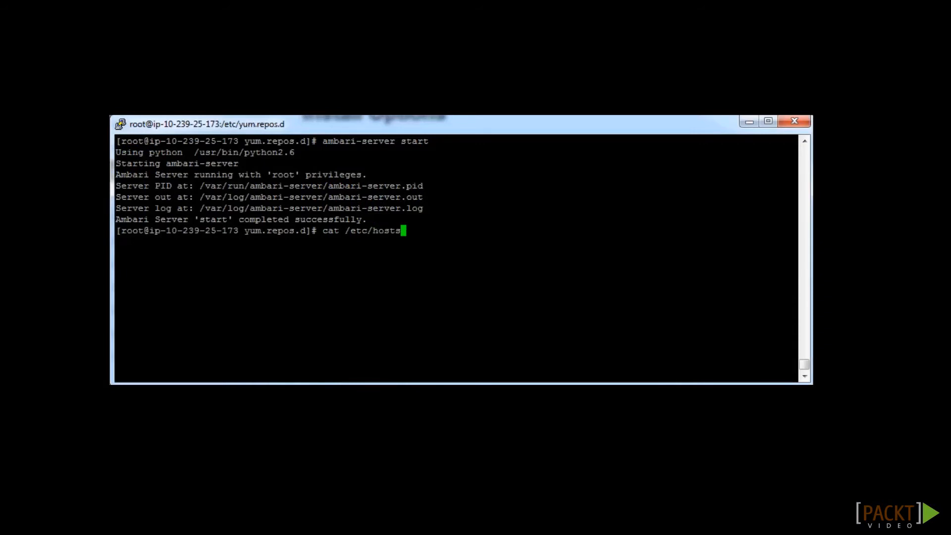
pyautogui.press('Return')
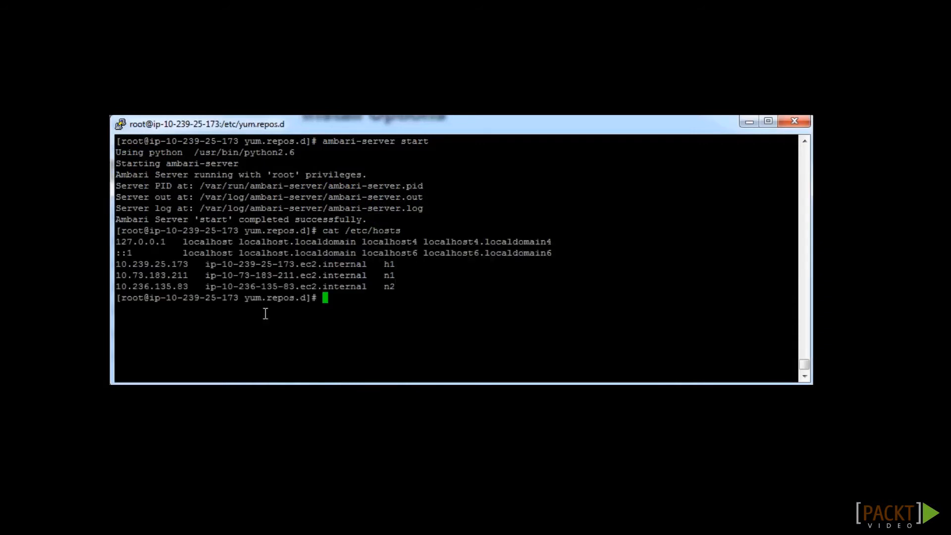
pyautogui.moveTo(369, 288); pyautogui.dragTo(207, 265)
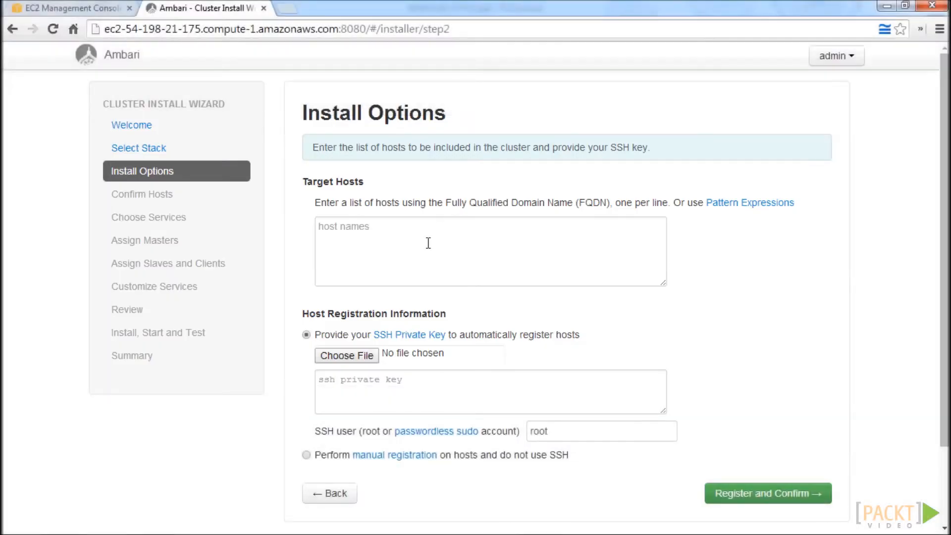
pyautogui.click(429, 243)
pyautogui.write('ip-10-239-25-173.ec2.internal   h1 10.73.183.211   ip-10-73-183-211.ec2.internal   n1 10.236.135.83   ip-10-236-135-83.ec2.internal')
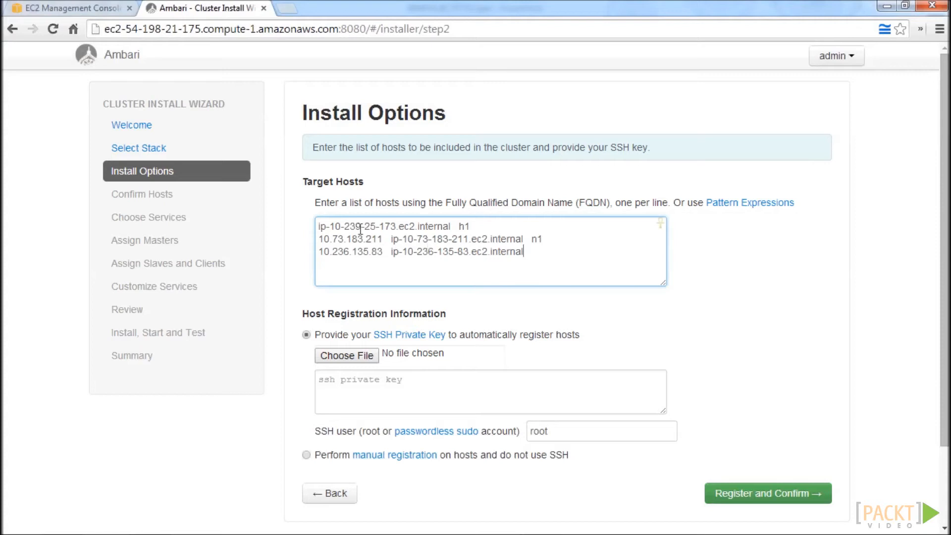
# Strip the IP addresses and the h1 and n1 aliases from the target hosts, leaving only one ec2.internal domain name per line.
pyautogui.moveTo(390, 251); pyautogui.dragTo(331, 257)
pyautogui.press('BackSpace')
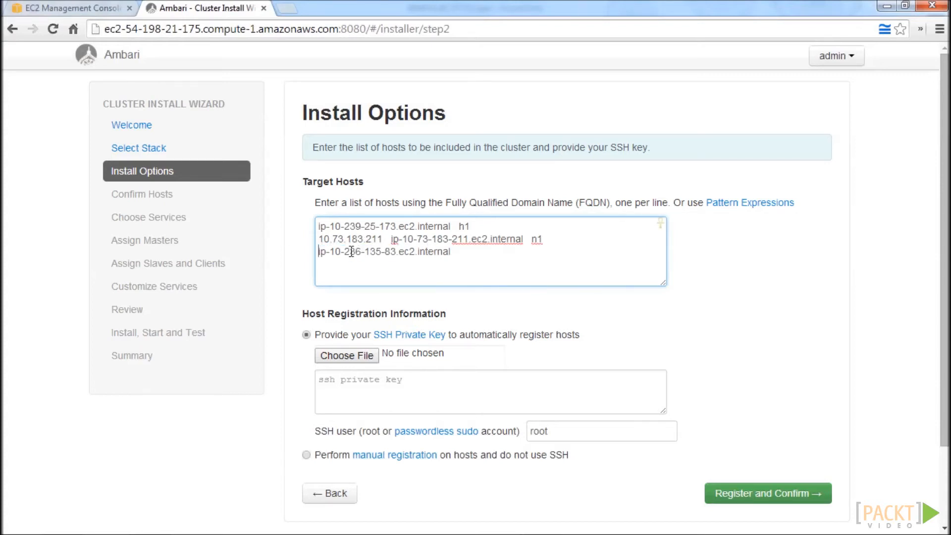
pyautogui.moveTo(391, 239); pyautogui.dragTo(319, 241)
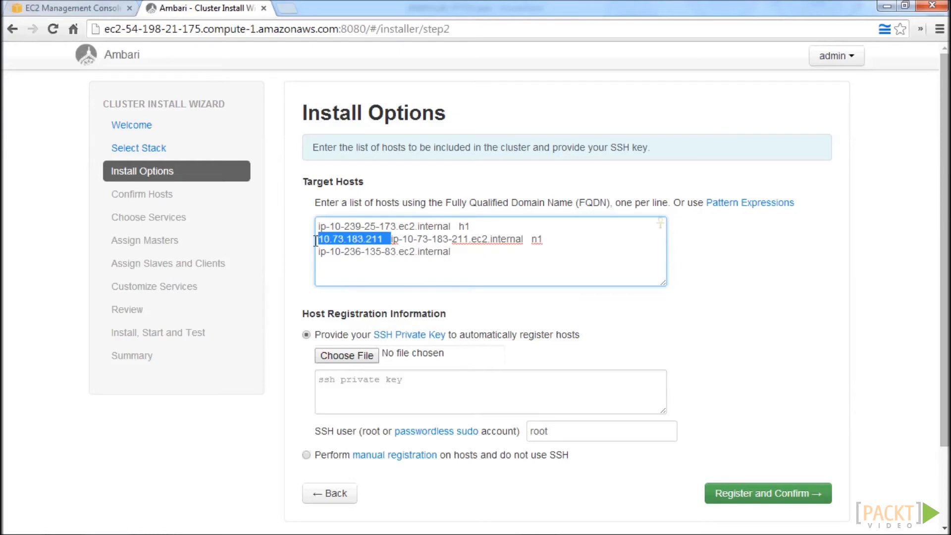
pyautogui.press('BackSpace')
pyautogui.click(482, 222)
pyautogui.press('BackSpace')
pyautogui.press('BackSpace')
pyautogui.press('BackSpace')
pyautogui.press('BackSpace')
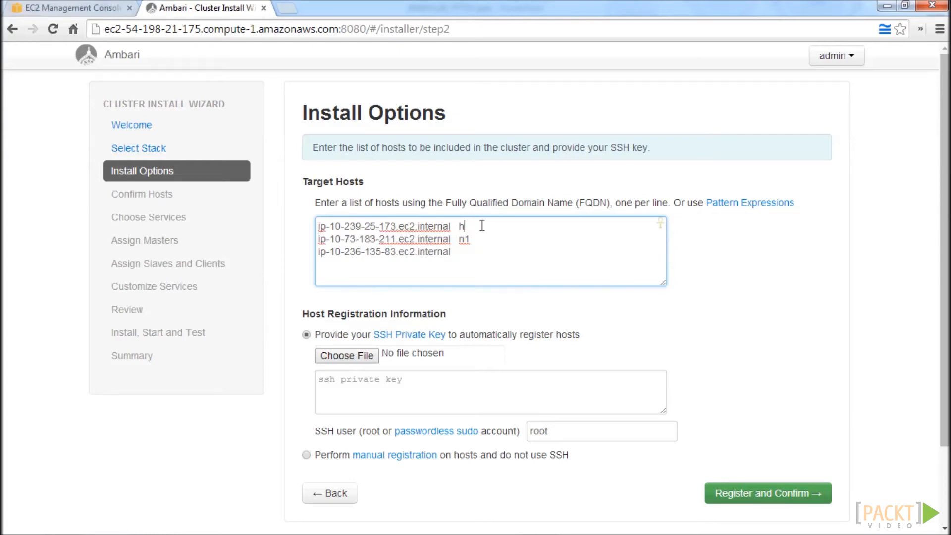
pyautogui.click(481, 237)
pyautogui.press('BackSpace')
pyautogui.press('BackSpace')
pyautogui.press('BackSpace')
pyautogui.click(474, 252)
# Provide hadoop_cluster_key2.pem from the Desktop as the SSH private key, then register and confirm all three hosts to reach service selection.
pyautogui.click(359, 356)
pyautogui.click(56, 94)
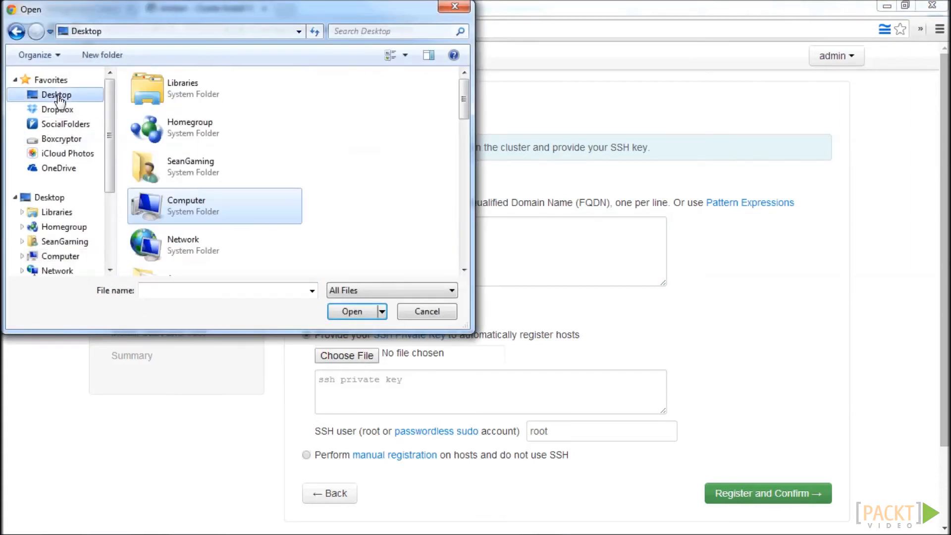
pyautogui.scroll(-5, 206, 173)
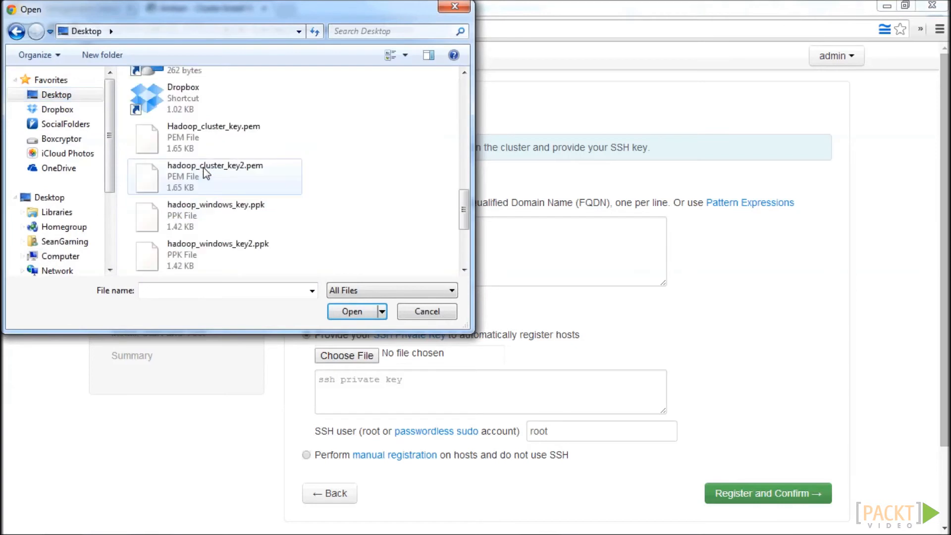
pyautogui.click(217, 171)
pyautogui.click(350, 312)
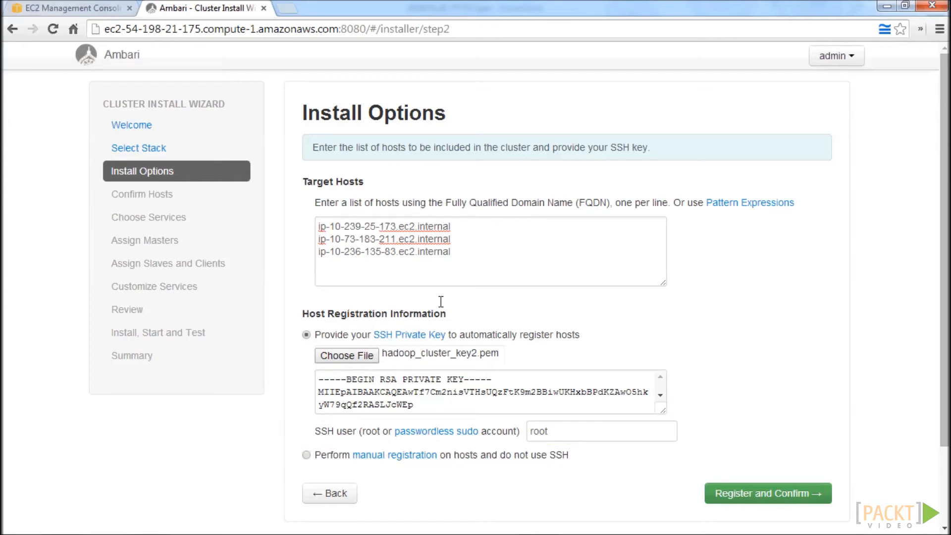
pyautogui.click(753, 498)
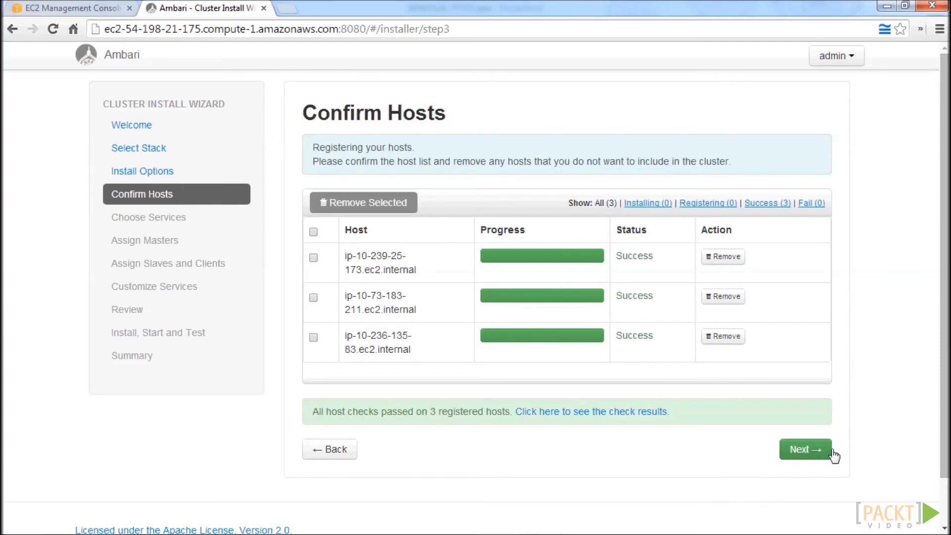
pyautogui.click(813, 451)
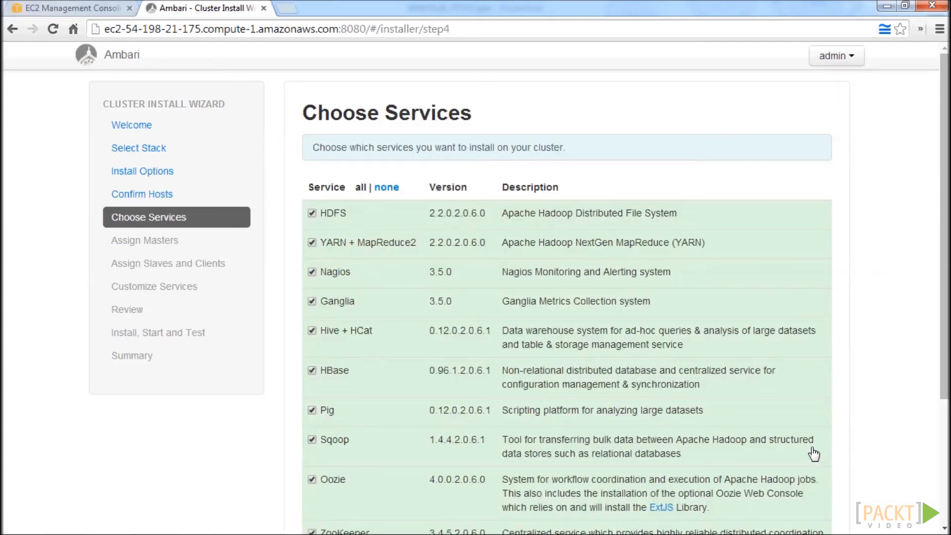
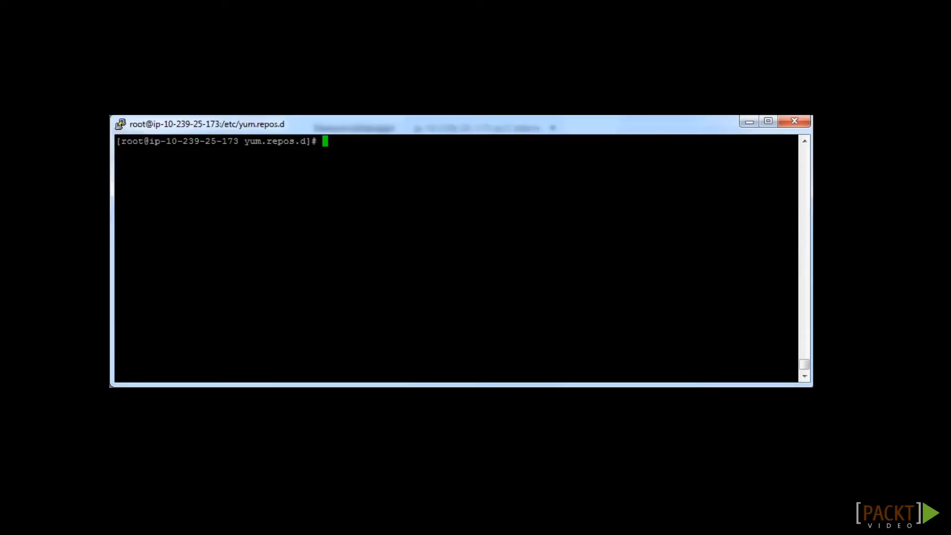
# Check the terminal machine's full name with hostname -f, and assign NameNode to ip-10-239-25-173.ec2.internal and SNameNode to ip-10-236-135-83.ec2.internal in Ambari.
pyautogui.write('hostname -f')
pyautogui.press('Return')
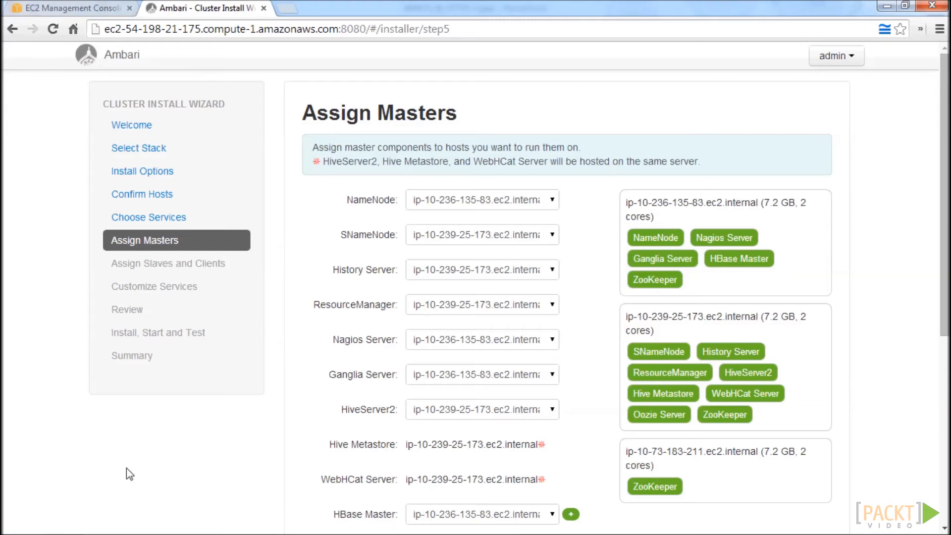
pyautogui.click(486, 203)
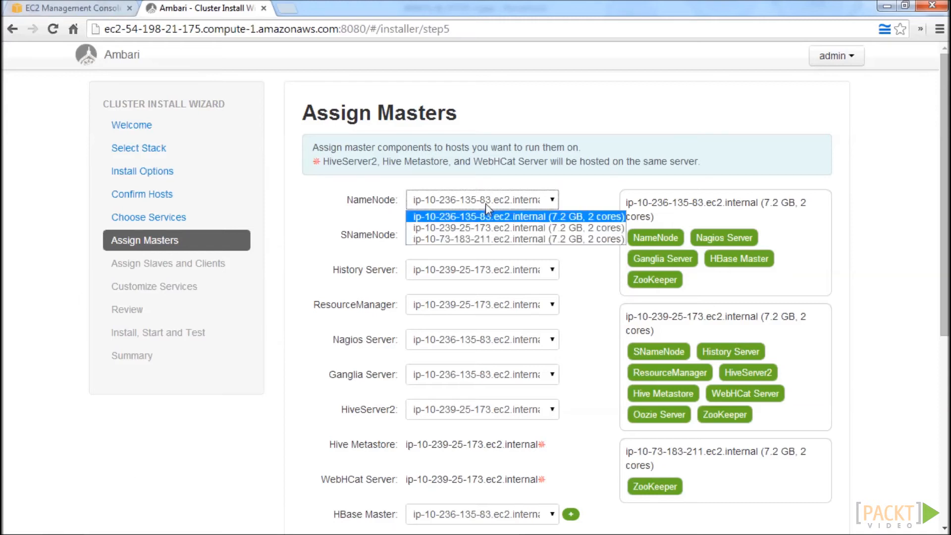
pyautogui.click(477, 227)
pyautogui.click(484, 235)
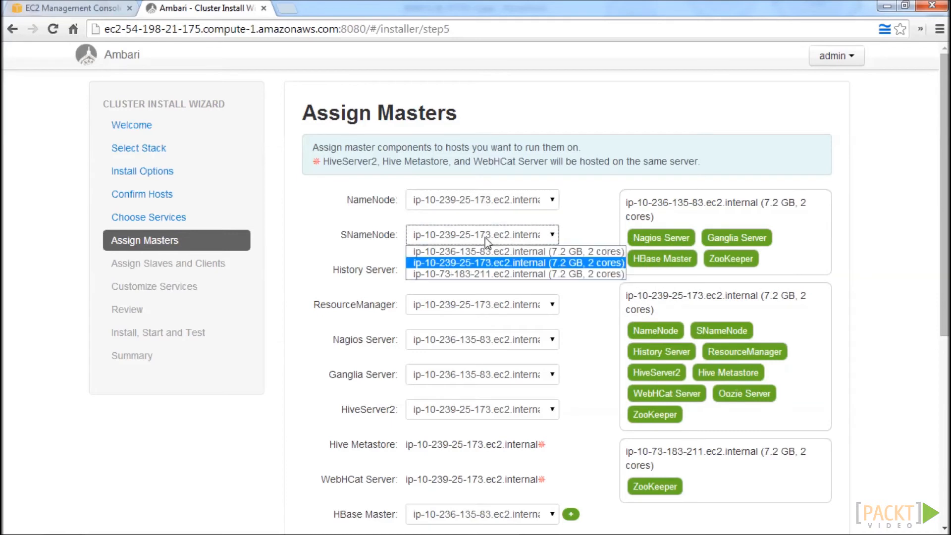
pyautogui.click(489, 253)
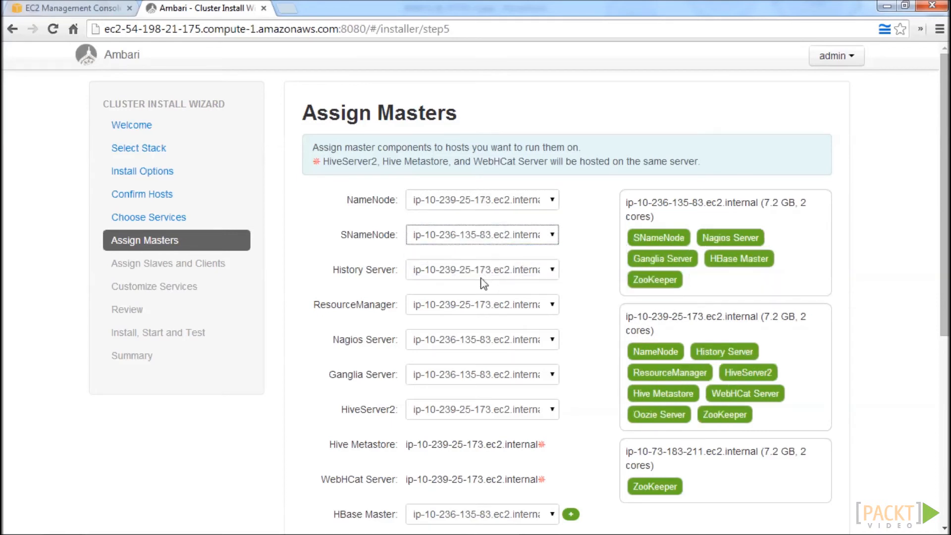
# Assign both the Nagios Server and the Ganglia Server to ip-10-239-25-173.ec2.internal.
pyautogui.click(490, 342)
pyautogui.click(496, 365)
pyautogui.click(496, 378)
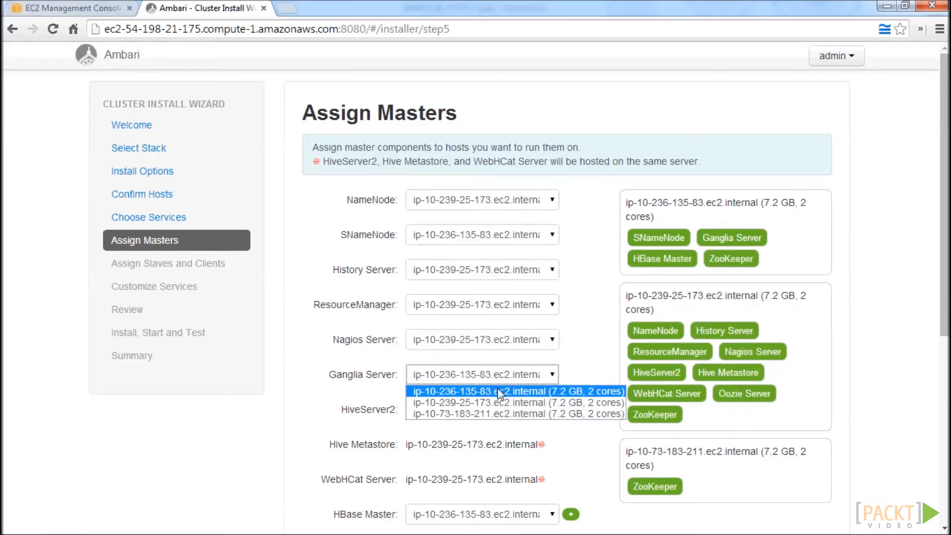
pyautogui.click(503, 403)
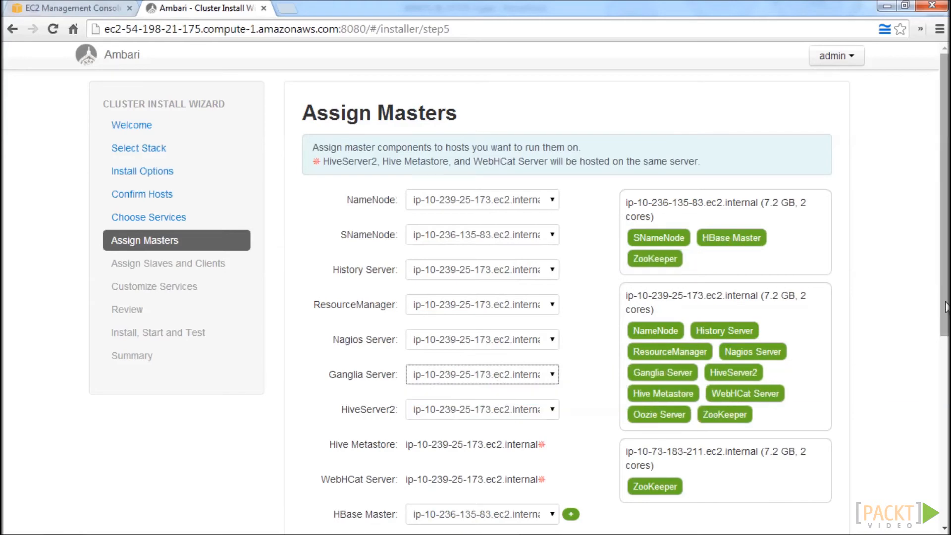
# Assign HBase Master and Oozie Server to ip-10-239-25-173.ec2.internal, and continue to the slave and client assignment.
pyautogui.moveTo(946, 302); pyautogui.dragTo(946, 432)
pyautogui.click(419, 282)
pyautogui.click(494, 301)
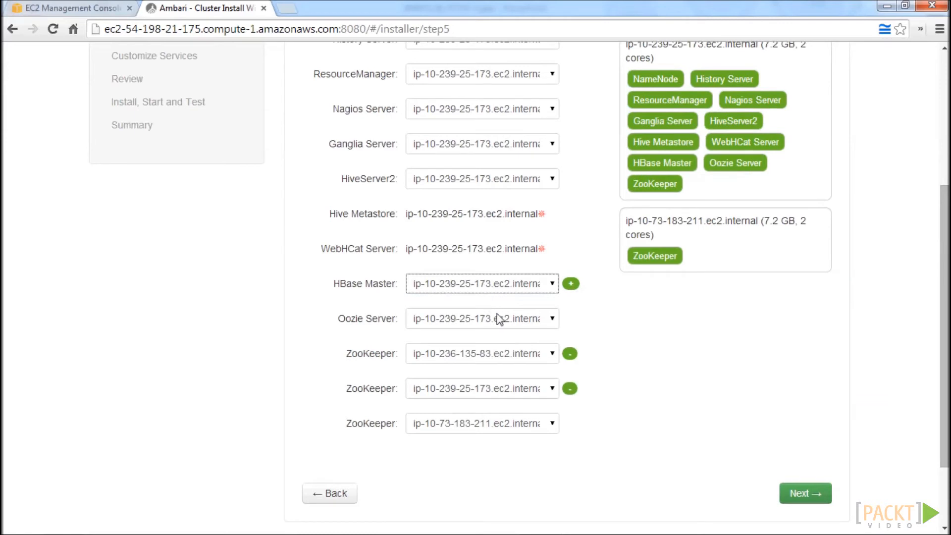
pyautogui.click(504, 324)
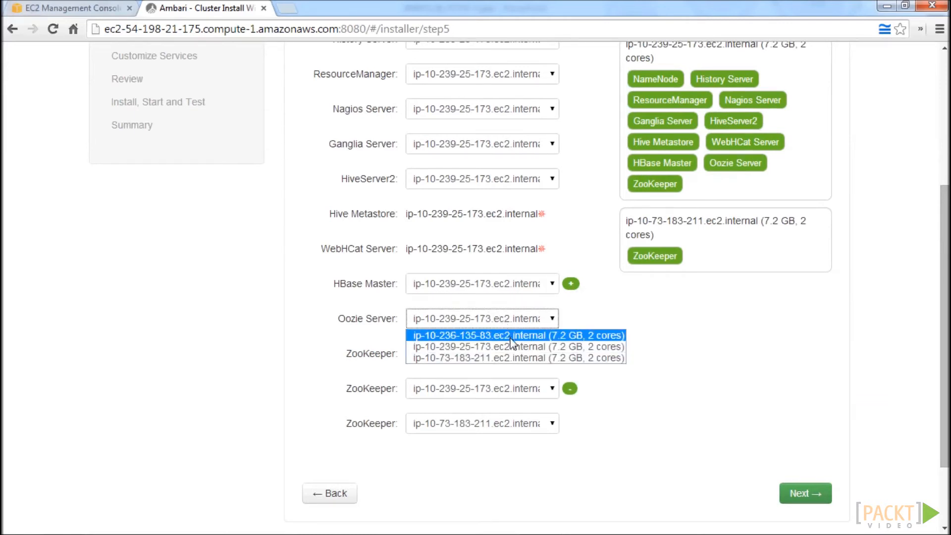
pyautogui.click(520, 348)
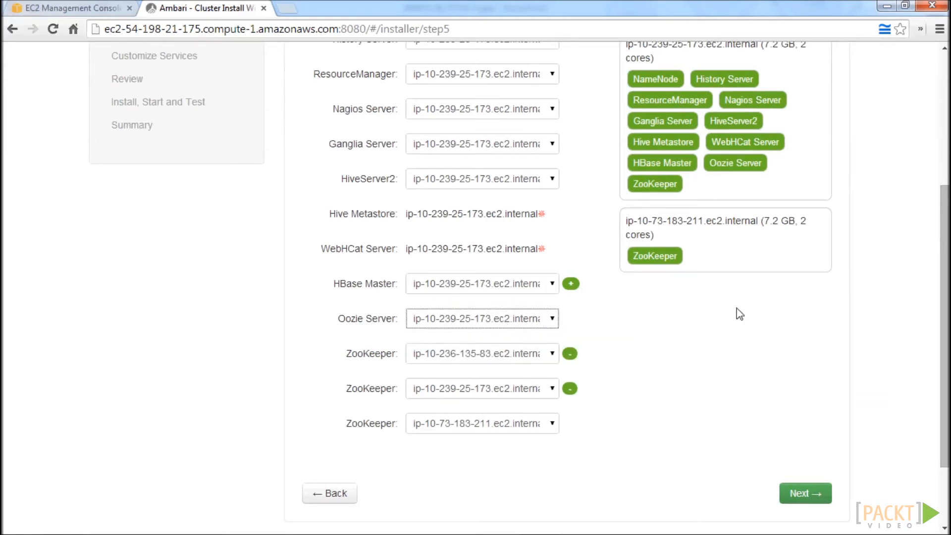
pyautogui.scroll(4, 946, 347)
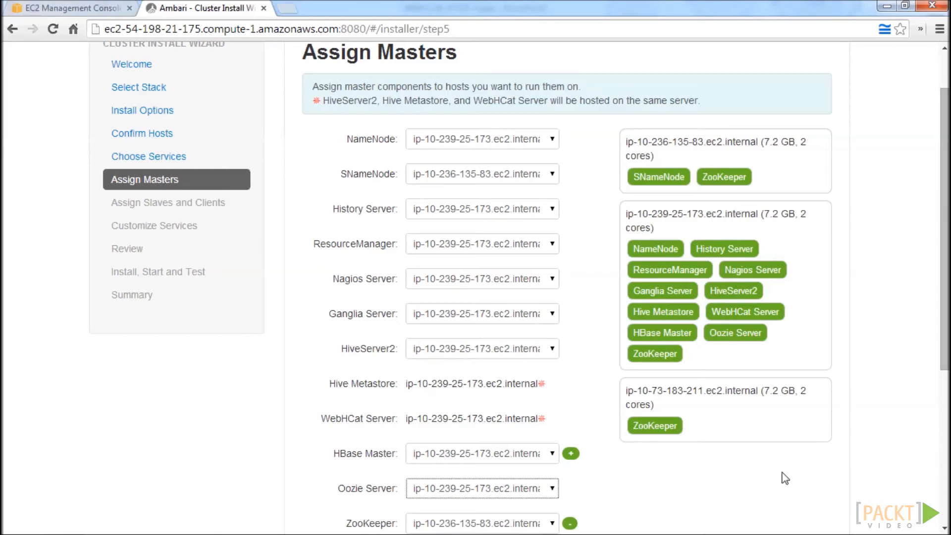
pyautogui.scroll(-5, 781, 471)
pyautogui.click(814, 408)
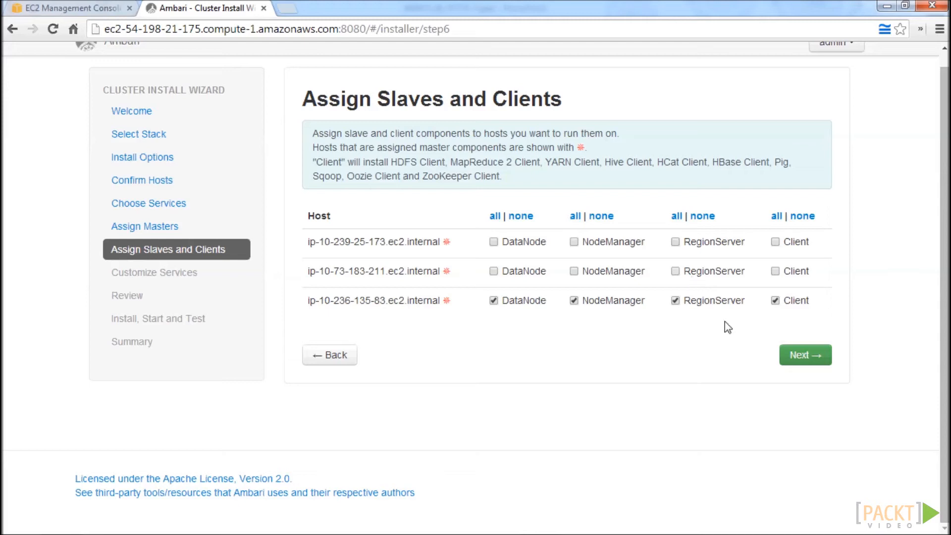
# Enable DataNode, NodeManager, RegionServer and Client on ip-10-73-183-211.ec2.internal, and continue to service customization.
pyautogui.moveTo(448, 274)
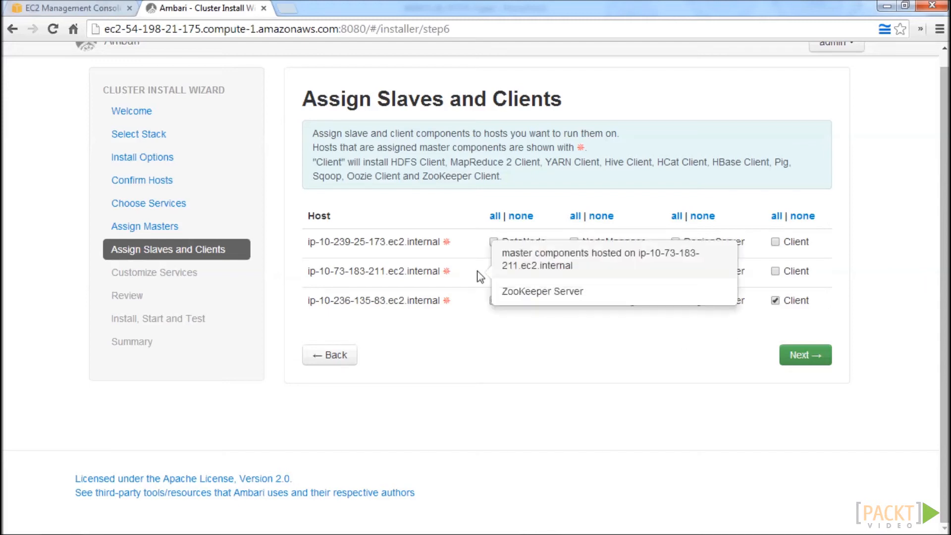
pyautogui.click(493, 272)
pyautogui.click(574, 271)
pyautogui.click(675, 271)
pyautogui.click(775, 271)
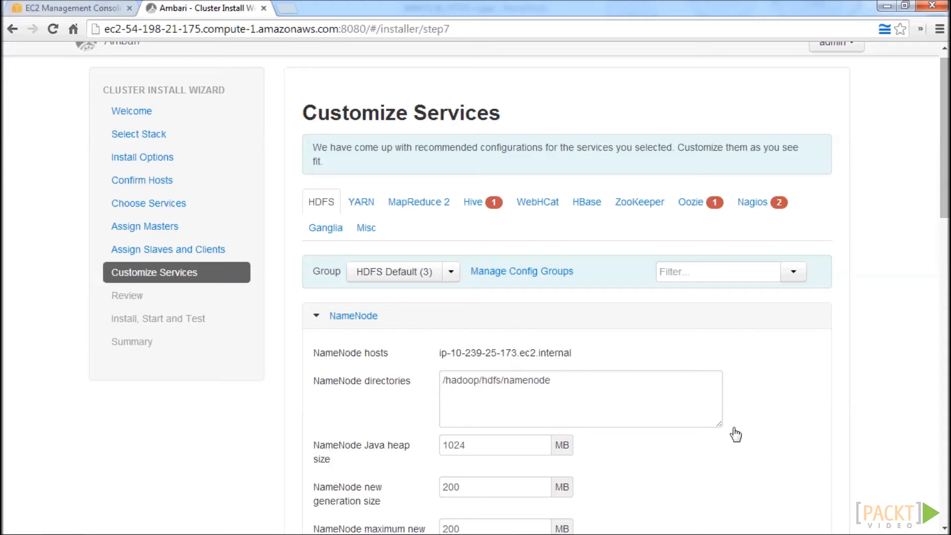
# Set Block replication to 2 in the advanced HDFS configuration.
pyautogui.scroll(-1, 736, 434)
pyautogui.scroll(-11, 545, 355)
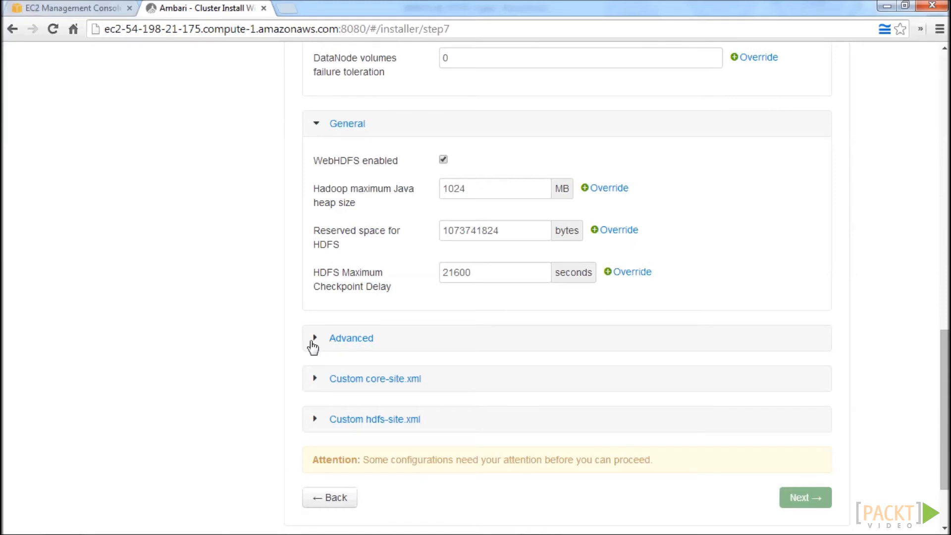
pyautogui.click(315, 339)
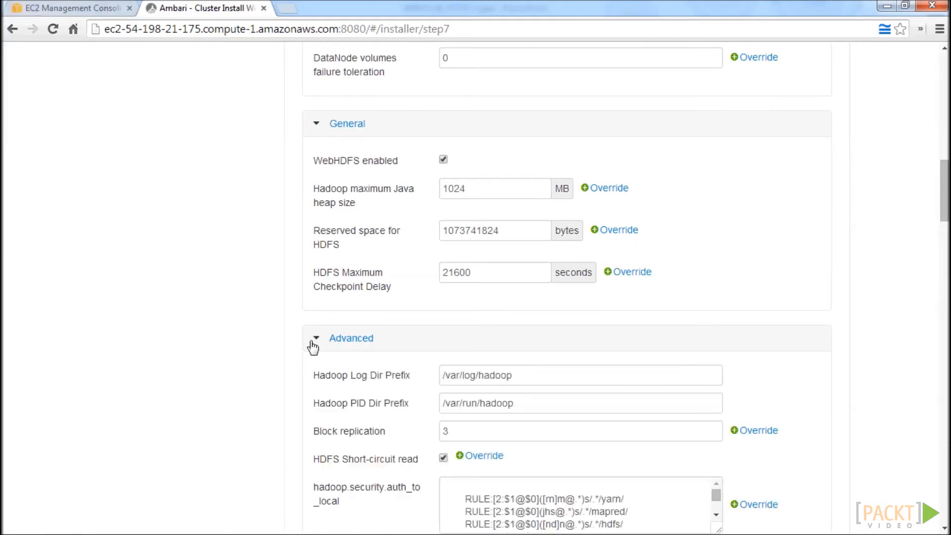
pyautogui.scroll(-5, 313, 347)
pyautogui.click(475, 151)
pyautogui.press('BackSpace')
pyautogui.write('2')
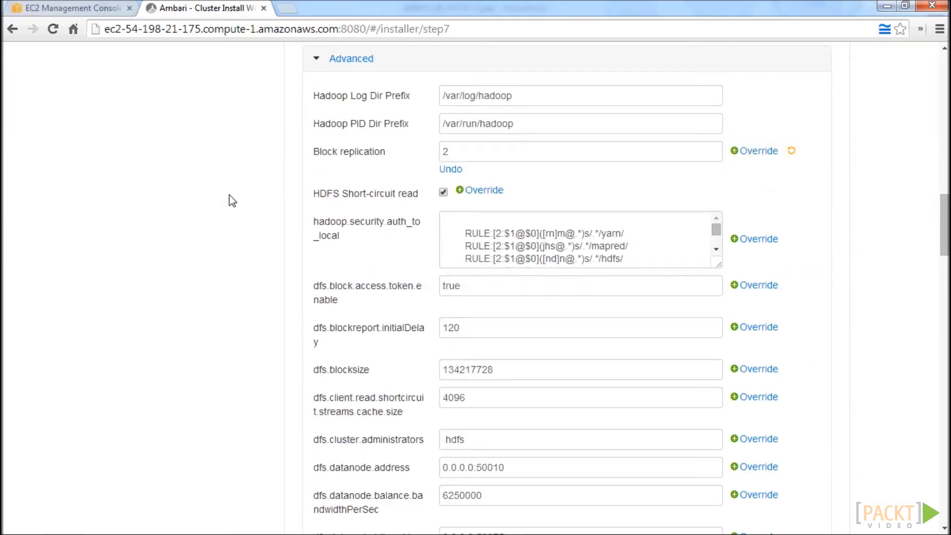
# Enter and confirm the database password for the Hive Metastore's new MySQL database.
pyautogui.scroll(10, 229, 201)
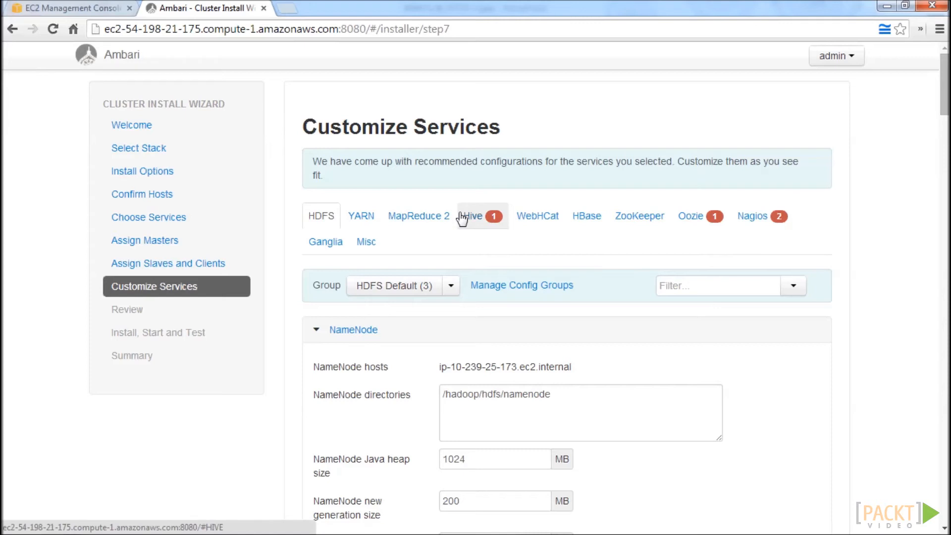
pyautogui.click(462, 218)
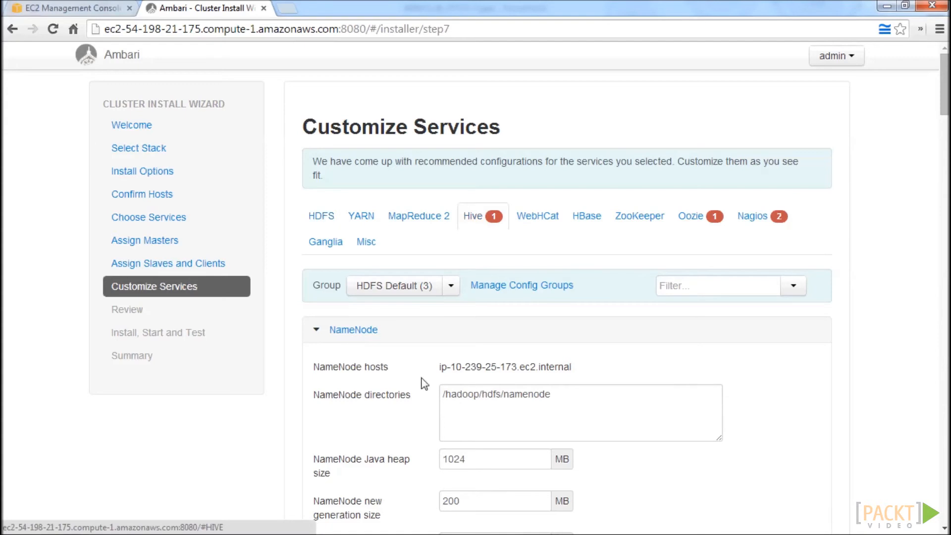
pyautogui.scroll(-5, 466, 373)
pyautogui.click(489, 305)
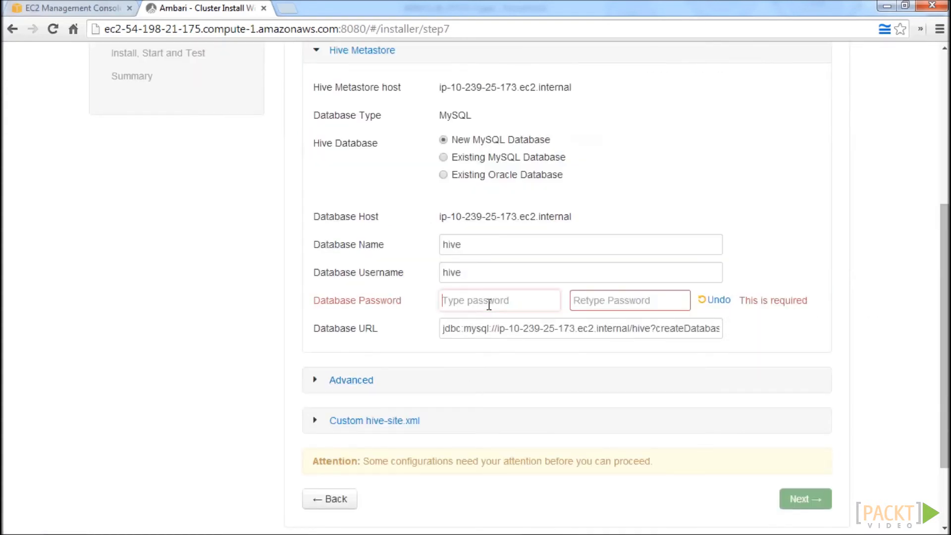
pyautogui.write('•••••••••')
pyautogui.press('Tab')
pyautogui.write('••••••')
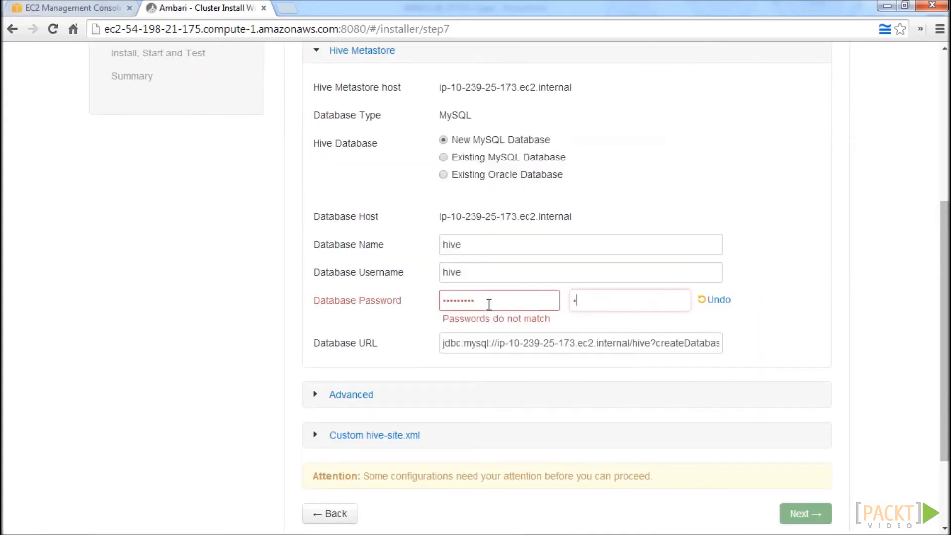
pyautogui.write('•••')
# Enter and confirm the database password for the Oozie Server's new Derby database.
pyautogui.scroll(5, 616, 221)
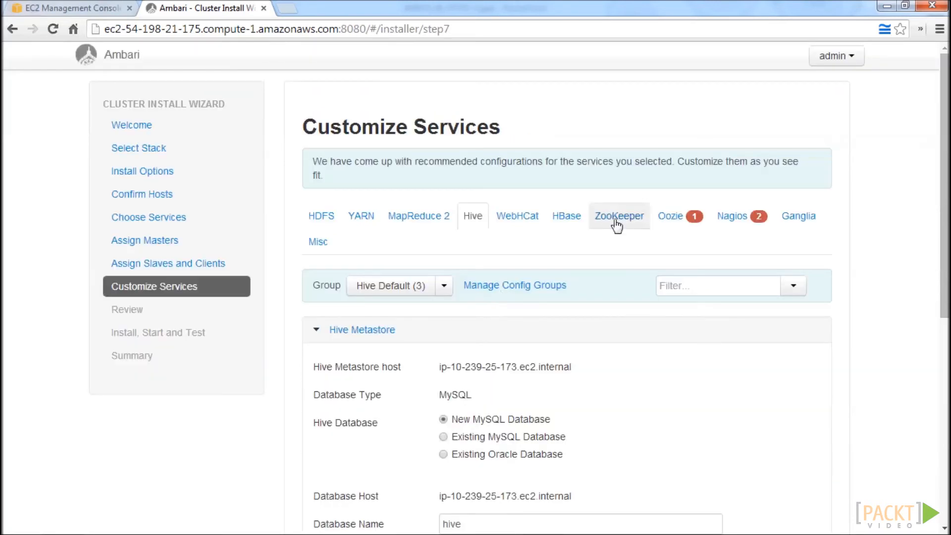
pyautogui.click(675, 216)
pyautogui.scroll(-8, 540, 269)
pyautogui.click(485, 204)
pyautogui.write('•••••••••')
pyautogui.press('Tab')
# Enter and confirm the Nagios admin password, and fill in the Hadoop admin's email address.
pyautogui.write('•••••••••')
pyautogui.scroll(7, 484, 206)
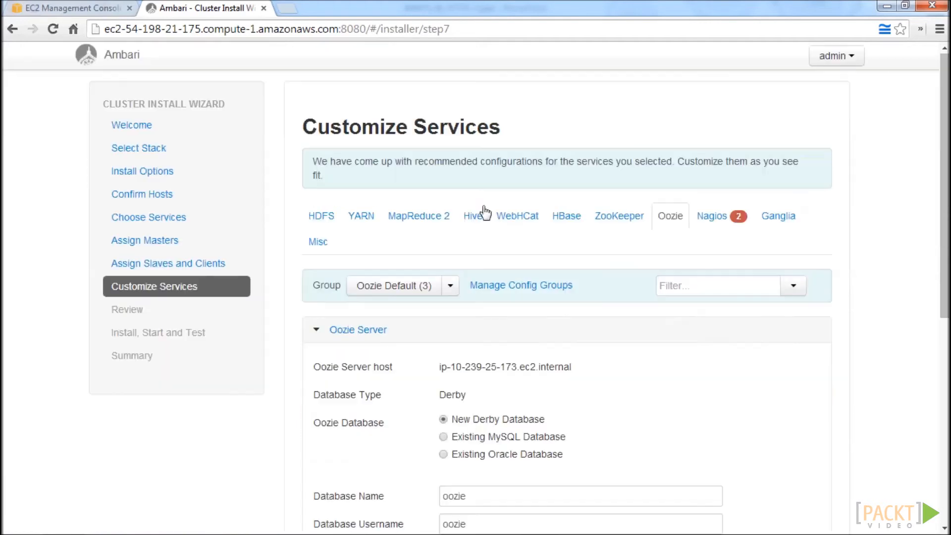
pyautogui.click(708, 217)
pyautogui.scroll(-3, 527, 248)
pyautogui.click(484, 281)
pyautogui.write('•••••••••')
pyautogui.press('Tab')
pyautogui.write('•••••••••')
pyautogui.press('Tab')
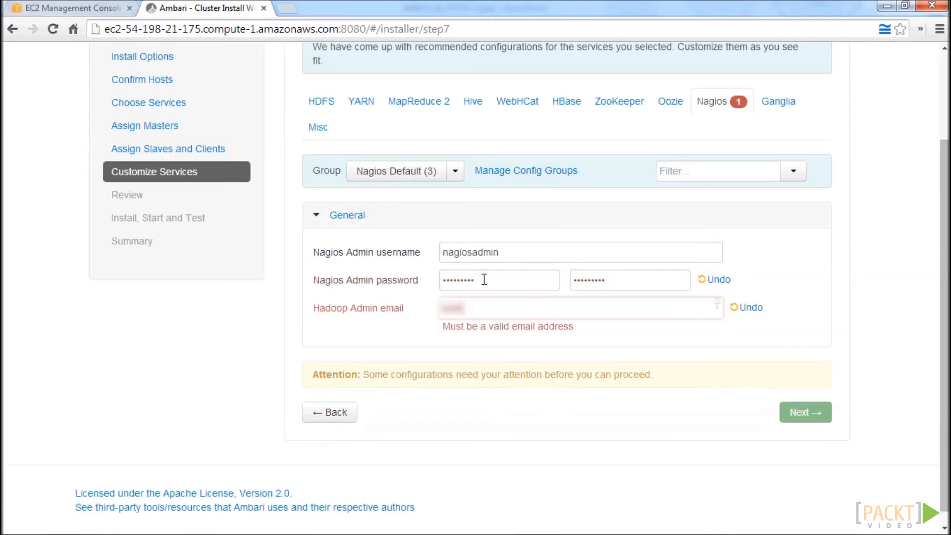
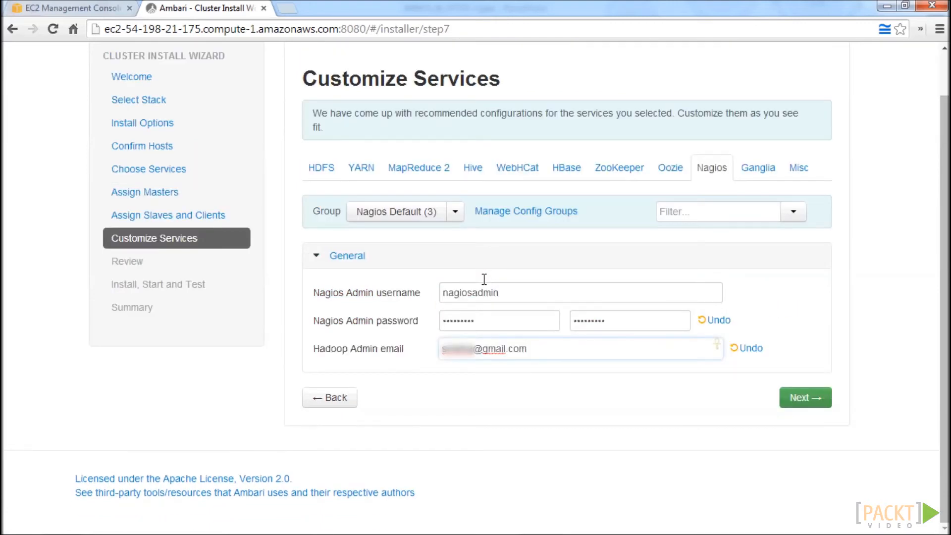
# Continue to the review, check the configuration summary through ZooKeeper, and deploy the cluster.
pyautogui.click(825, 408)
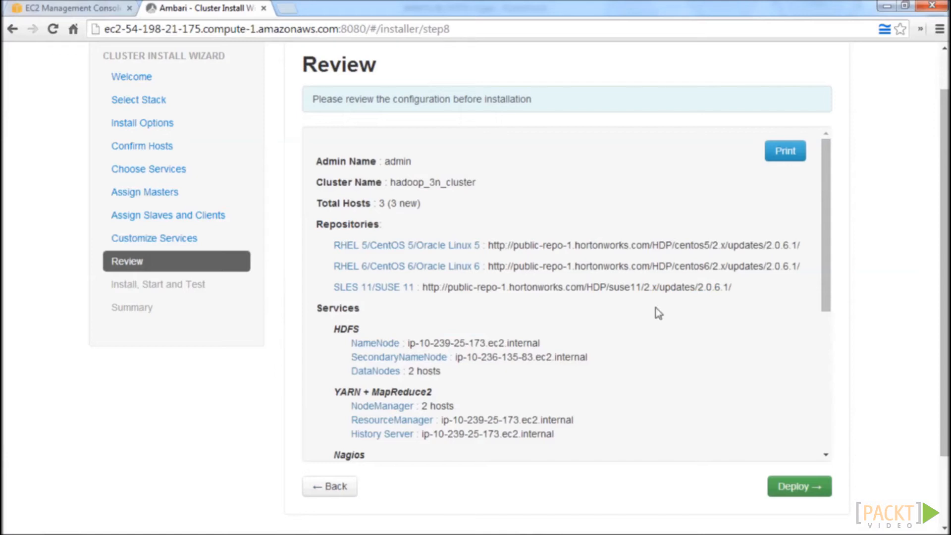
pyautogui.scroll(-7, 723, 261)
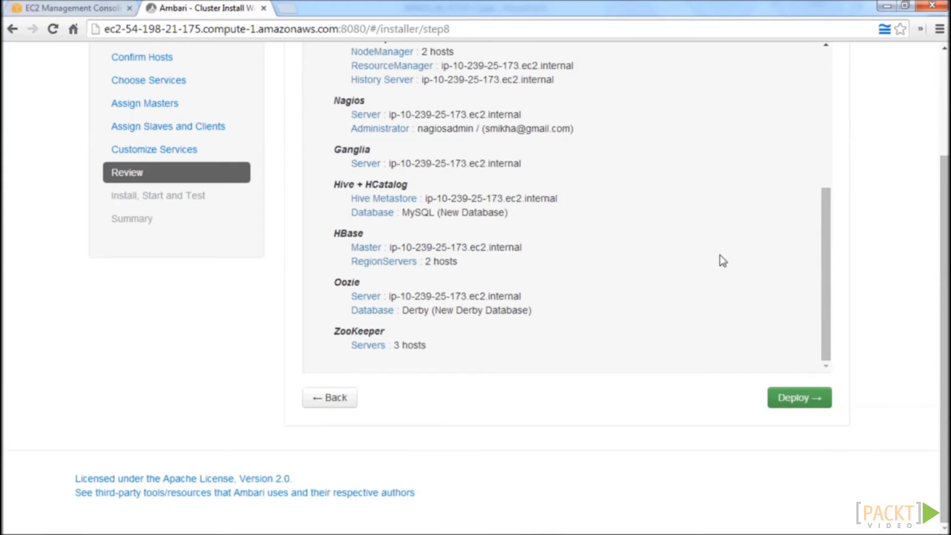
pyautogui.click(815, 410)
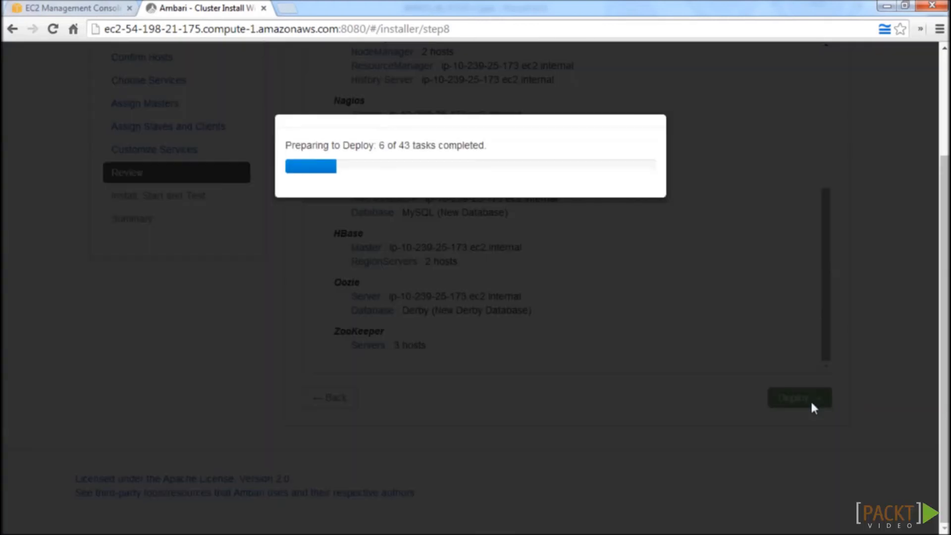
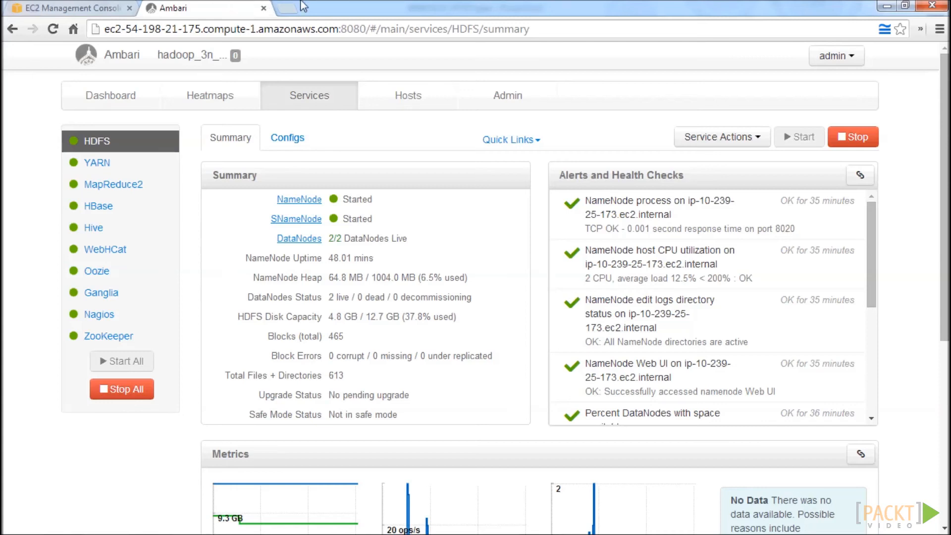
# Change the admin user's password by entering the current password and the new password twice, and save it.
pyautogui.click(492, 96)
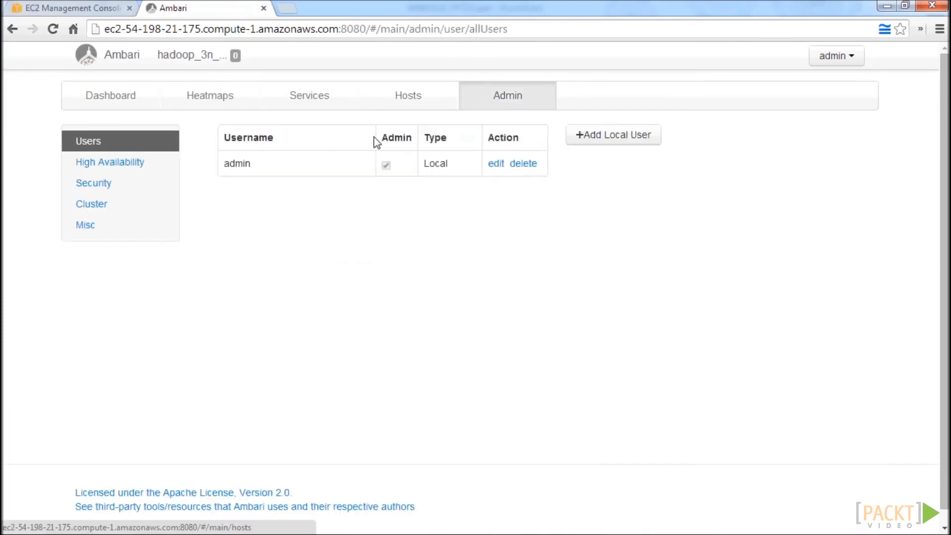
pyautogui.click(497, 165)
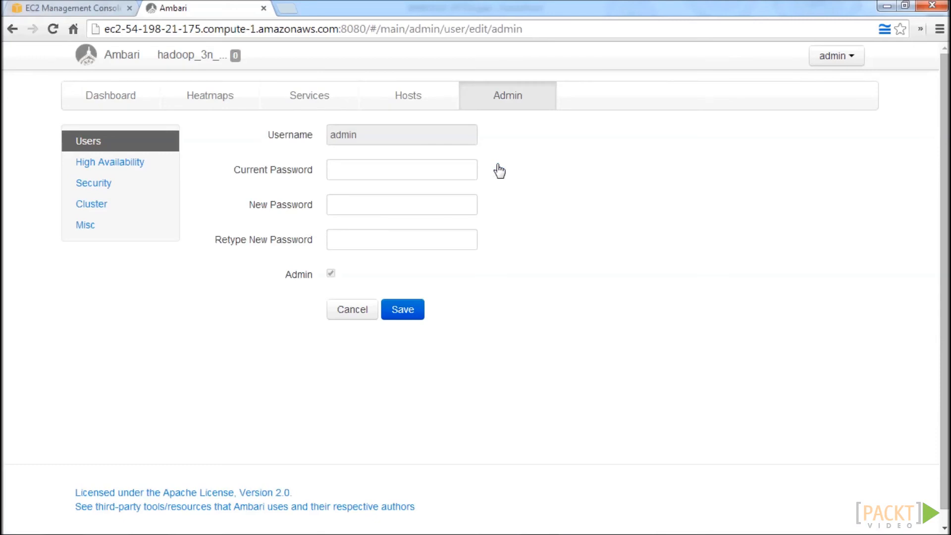
pyautogui.click(364, 168)
pyautogui.write('•••••••••')
pyautogui.press('Tab')
pyautogui.write('••••••••••')
pyautogui.press('Tab')
pyautogui.write('••••••••••')
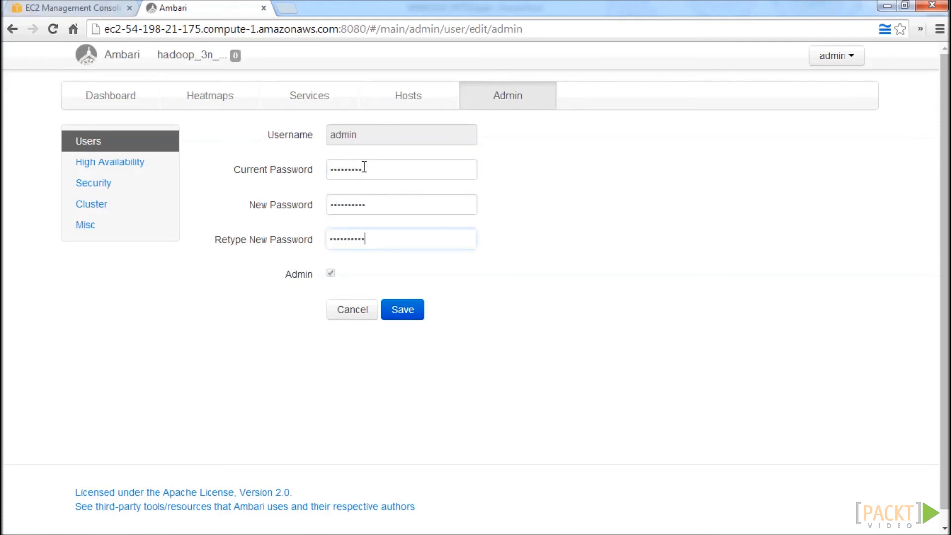
pyautogui.click(403, 311)
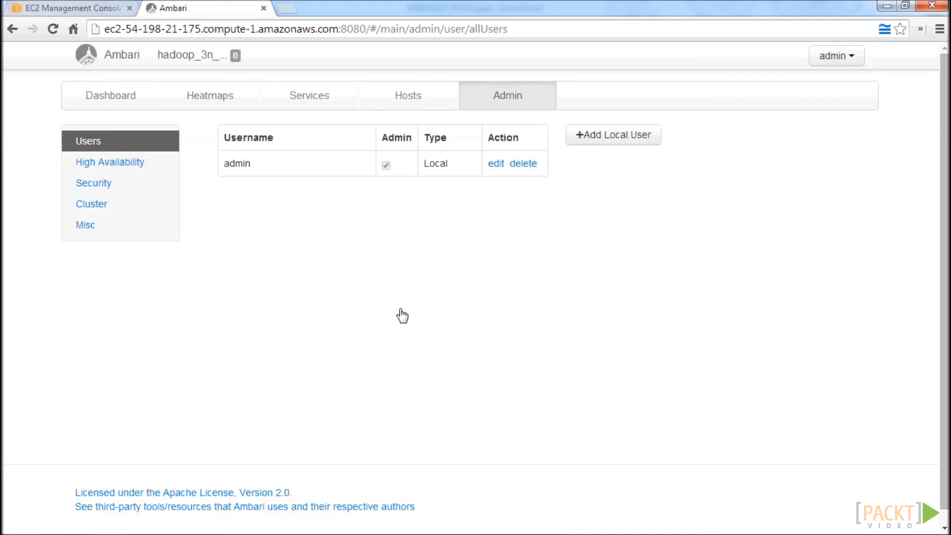
# Sign out of Ambari and sign back in as admin with the new account password.
pyautogui.click(842, 56)
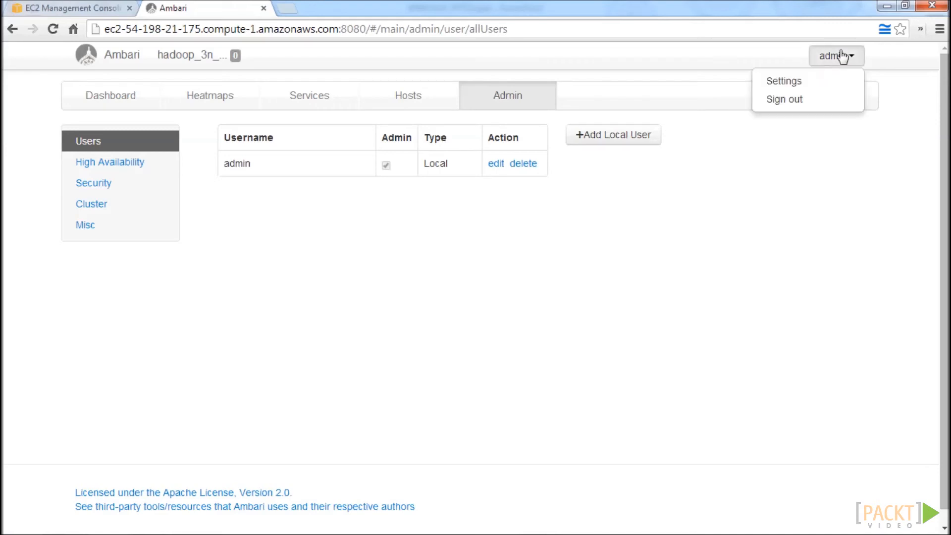
pyautogui.click(828, 107)
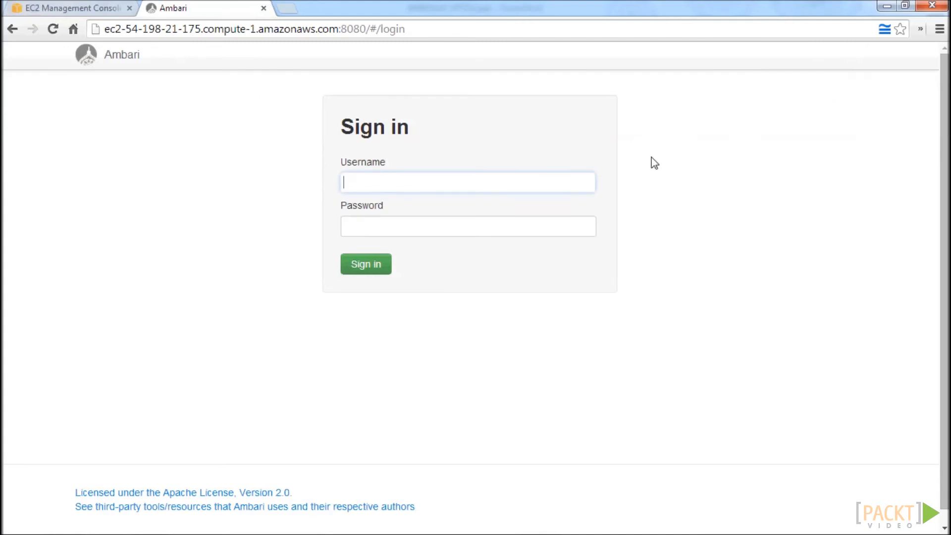
pyautogui.write('admin')
pyautogui.press('Tab')
pyautogui.write('••••••••••')
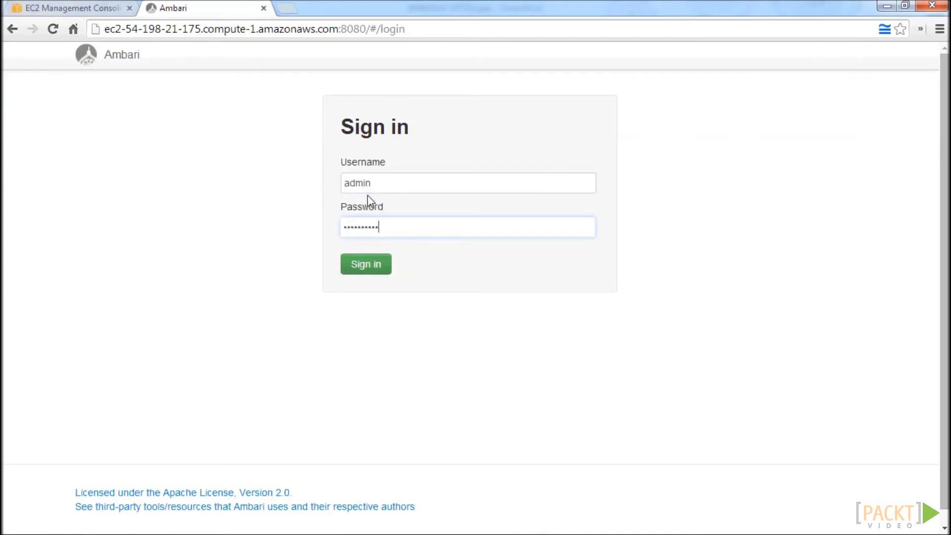
pyautogui.press('Return')
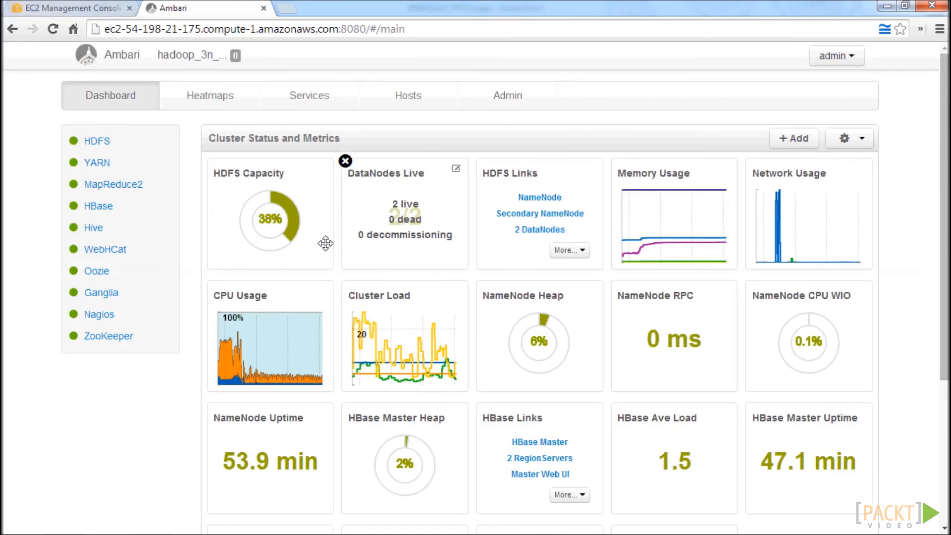
# Examine the HDFS Capacity and Memory Usage widgets on the dashboard, and view the enlarged Network Usage graph.
pyautogui.moveTo(265, 206)
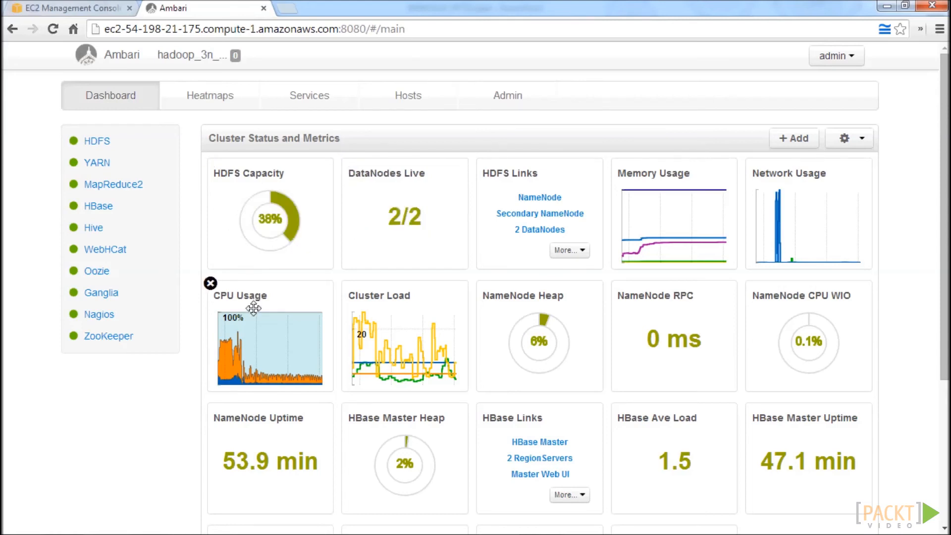
pyautogui.moveTo(716, 204)
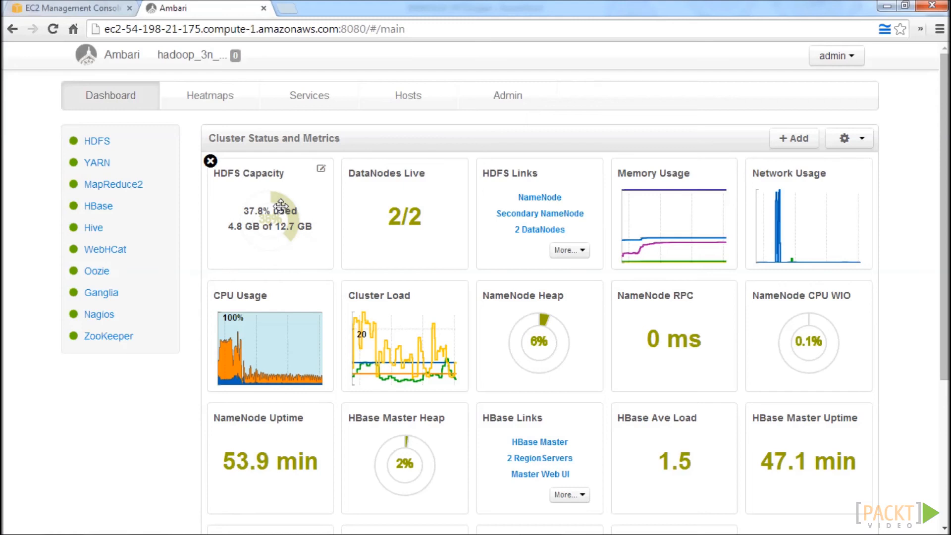
pyautogui.moveTo(281, 205)
pyautogui.mouseDown()
pyautogui.moveTo(304, 229)
pyautogui.moveTo(325, 216)
pyautogui.moveTo(280, 213)
pyautogui.mouseUp()
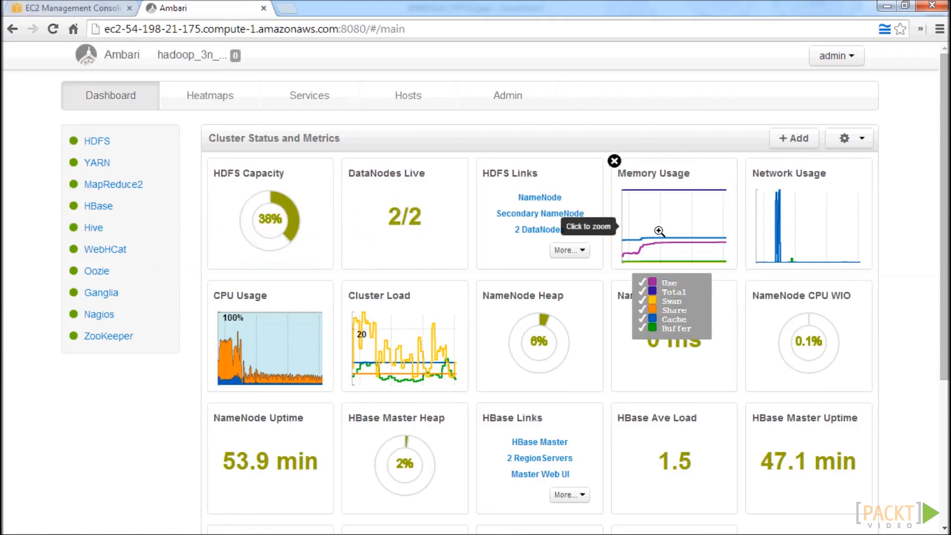
pyautogui.click(791, 214)
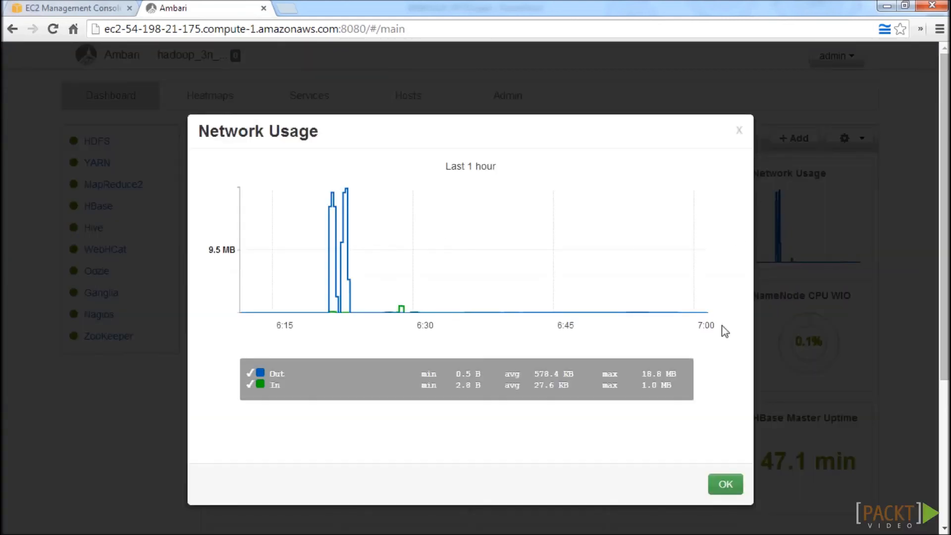
pyautogui.click(739, 132)
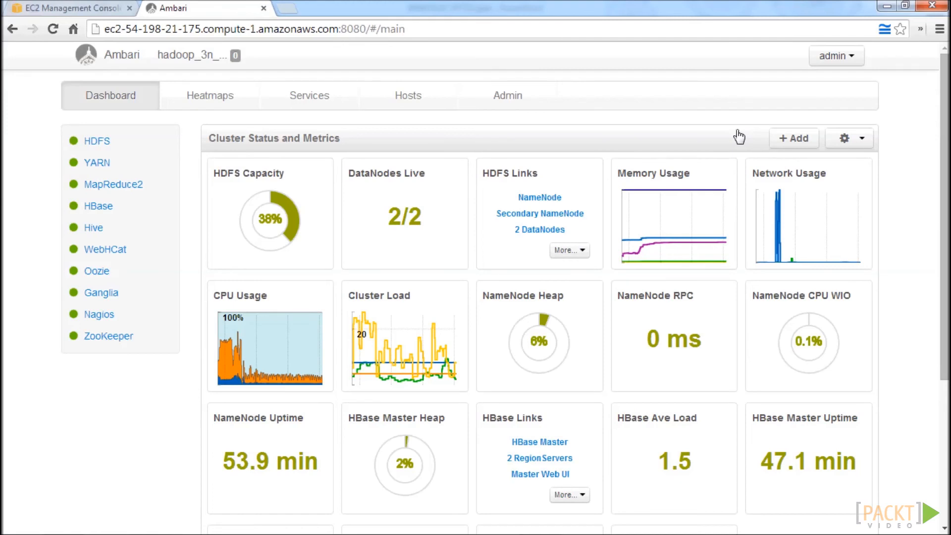
# View the percentage threshold settings of the NameNode Heap widget, and cancel the customization.
pyautogui.moveTo(569, 314)
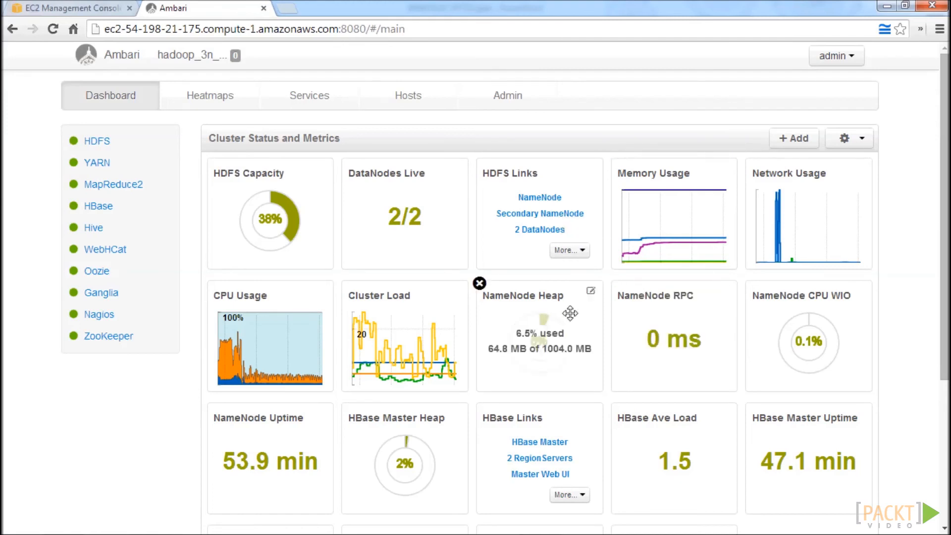
pyautogui.click(591, 291)
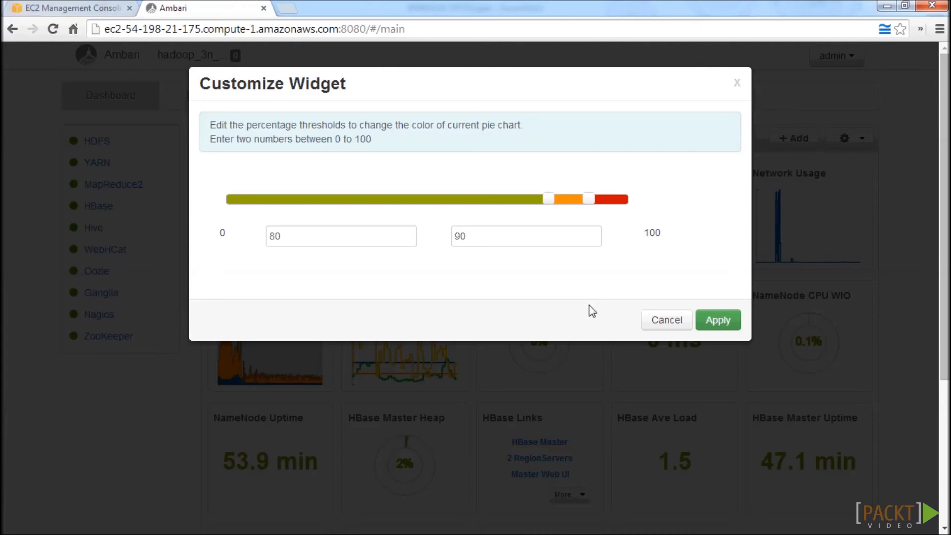
pyautogui.click(660, 320)
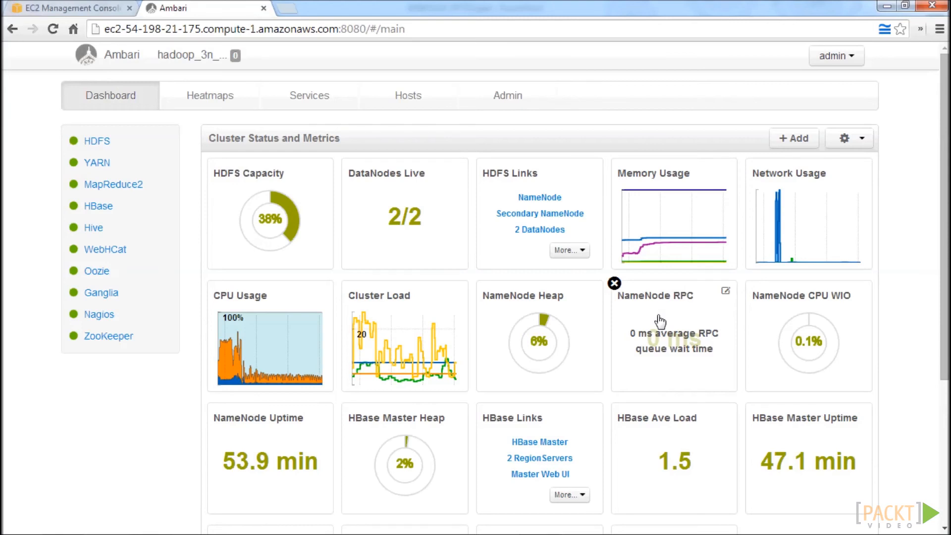
# Examine the dashboard's HDFS, network, NameNode, HBase and YARN widgets, and view the host disk space heatmap.
pyautogui.moveTo(263, 184)
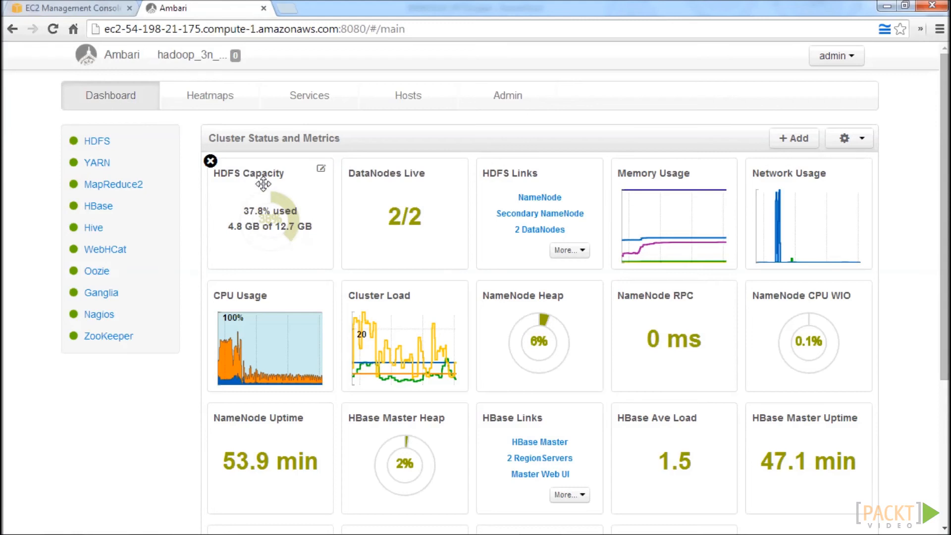
pyautogui.moveTo(376, 217)
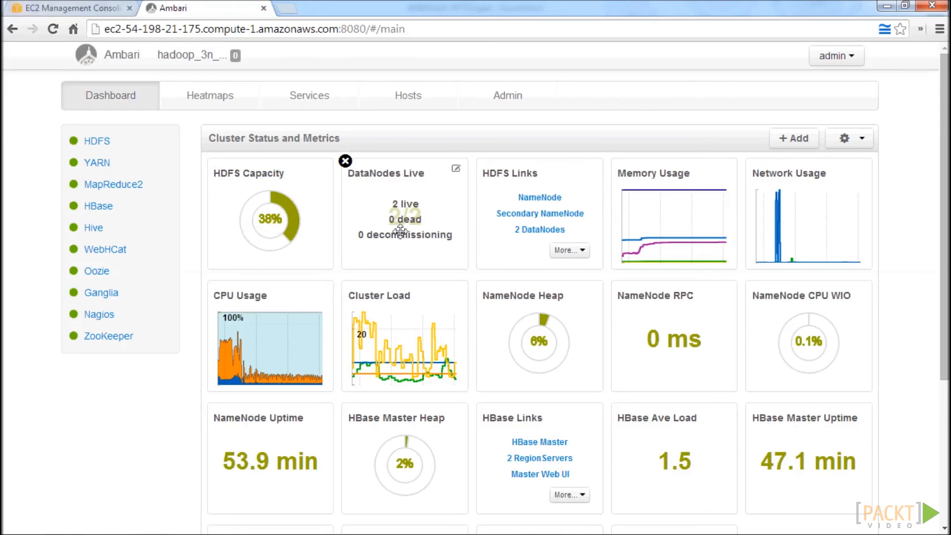
pyautogui.moveTo(829, 219)
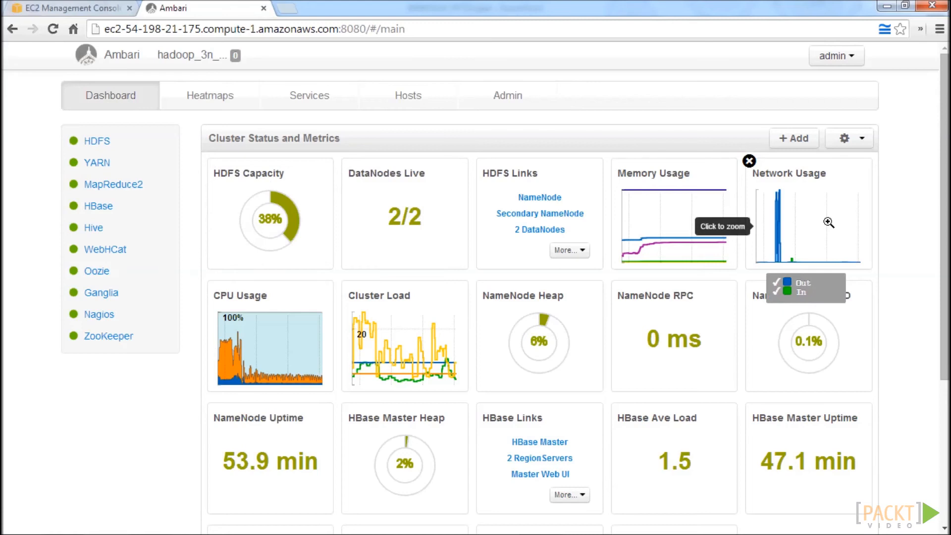
pyautogui.moveTo(661, 338)
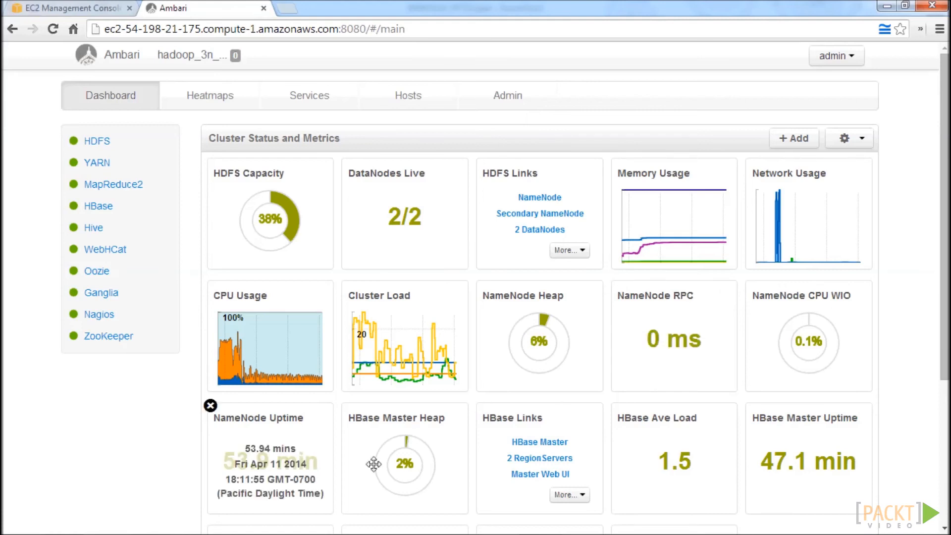
pyautogui.scroll(-2, 374, 463)
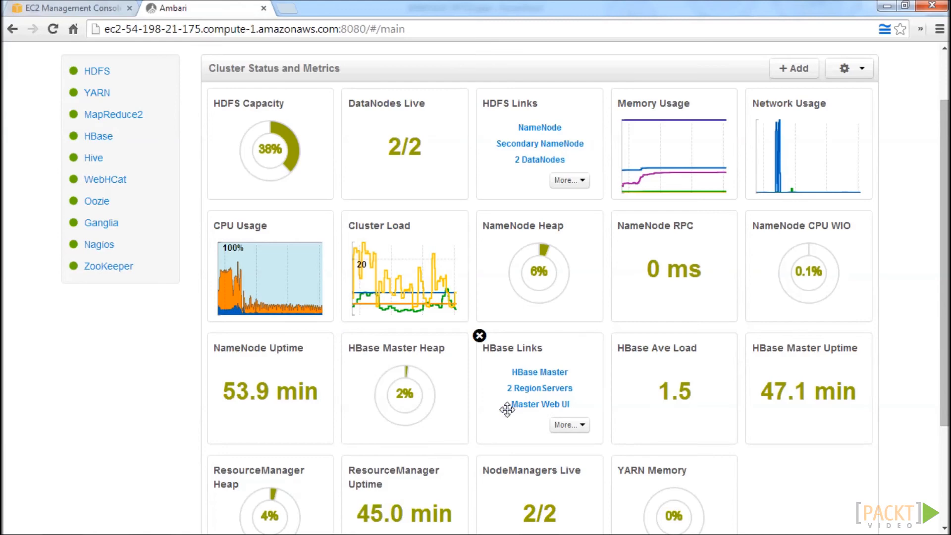
pyautogui.scroll(2, 507, 409)
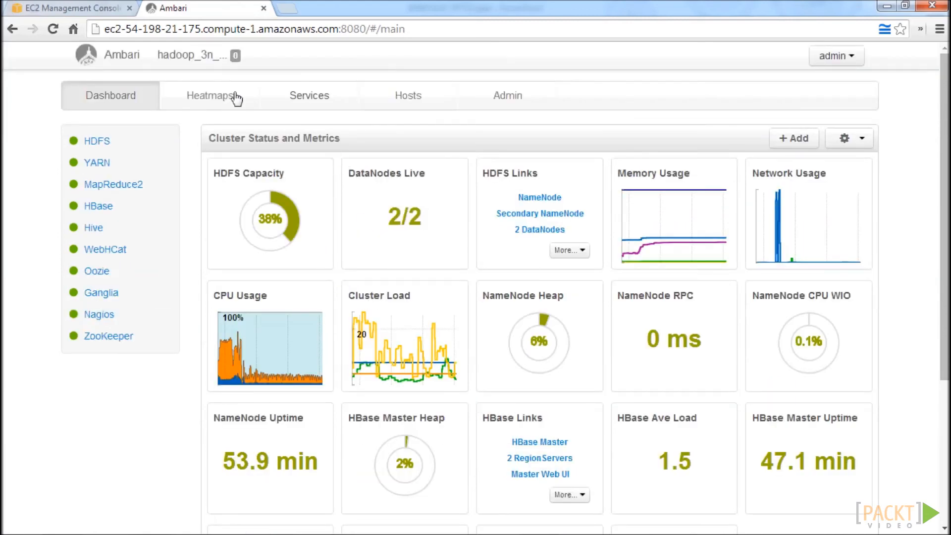
pyautogui.click(207, 98)
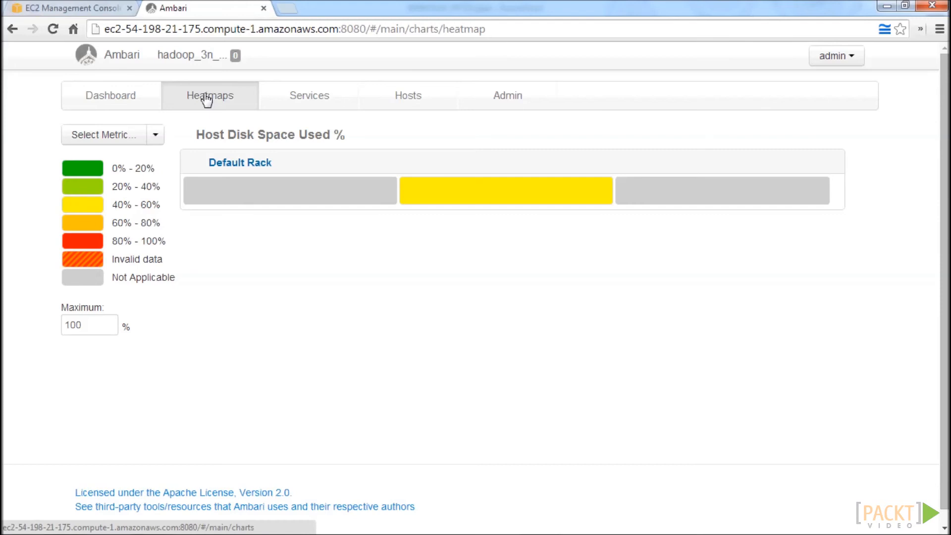
# Examine the HDFS service's summary, health checks and metrics graphs.
pyautogui.click(341, 106)
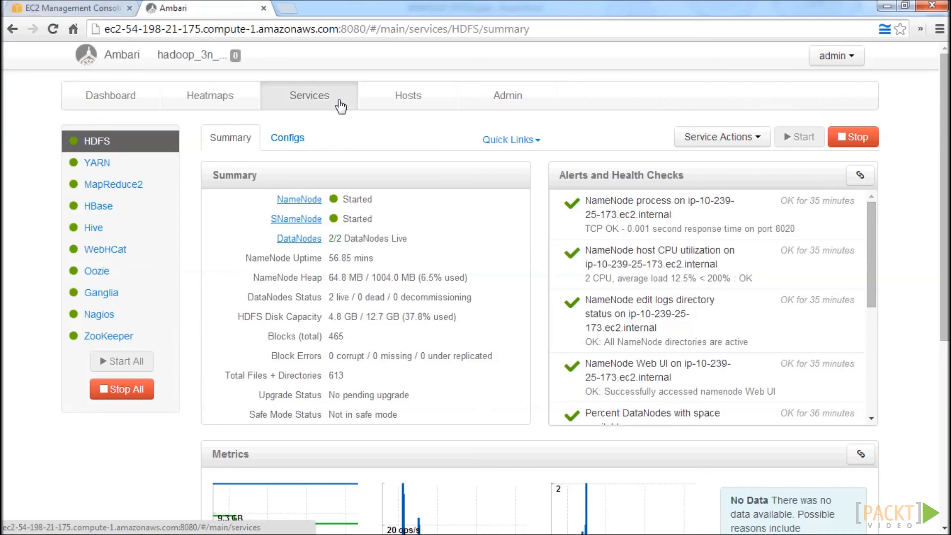
pyautogui.scroll(-4, 421, 198)
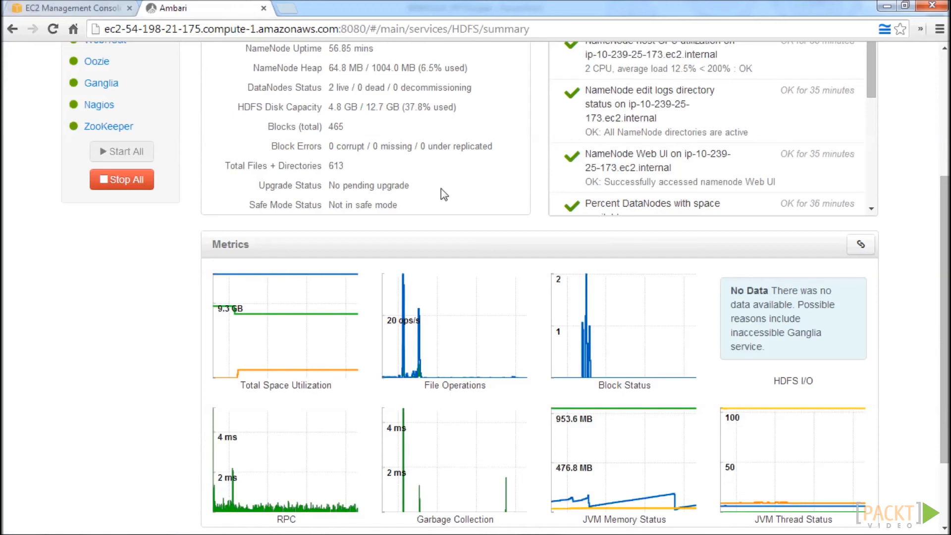
pyautogui.scroll(-2, 443, 193)
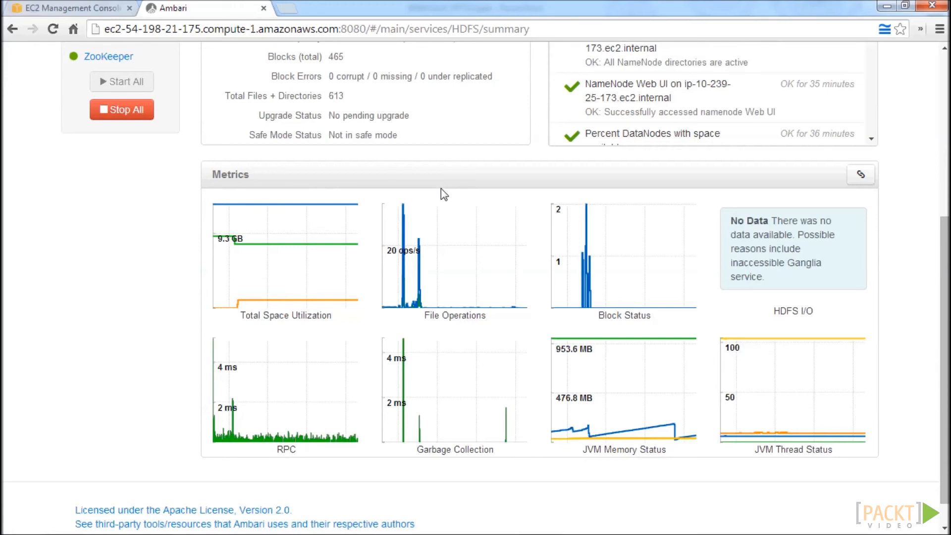
pyautogui.scroll(5, 441, 188)
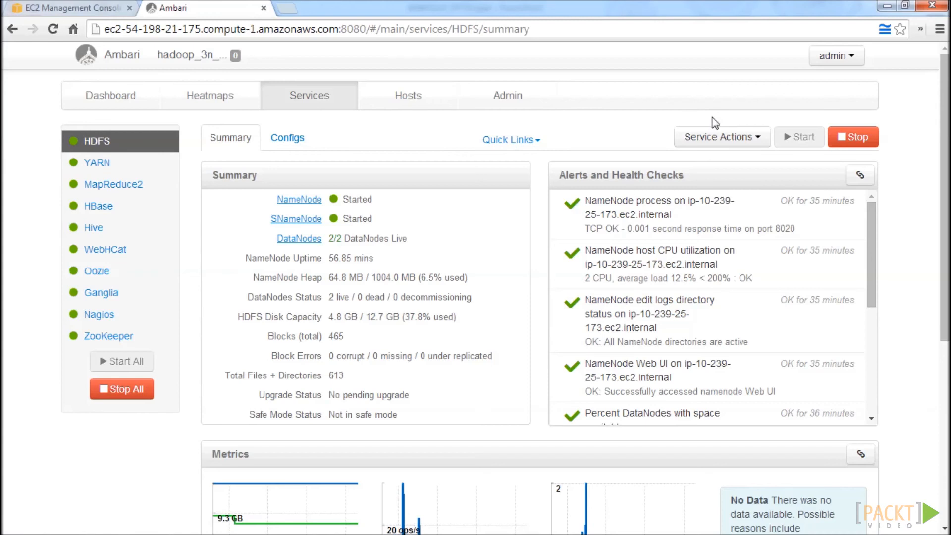
# Run the HDFS service check, confirm it, and dismiss the background operations list.
pyautogui.click(756, 142)
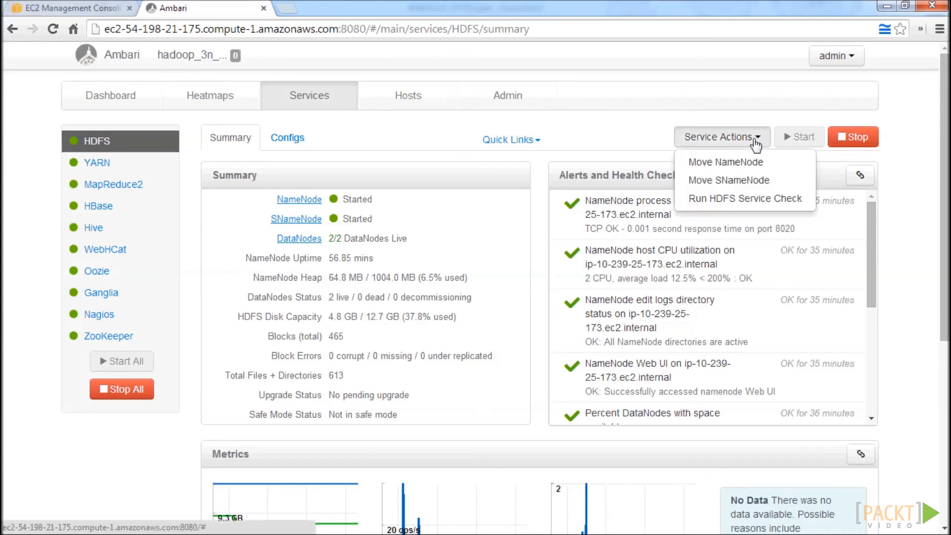
pyautogui.click(729, 200)
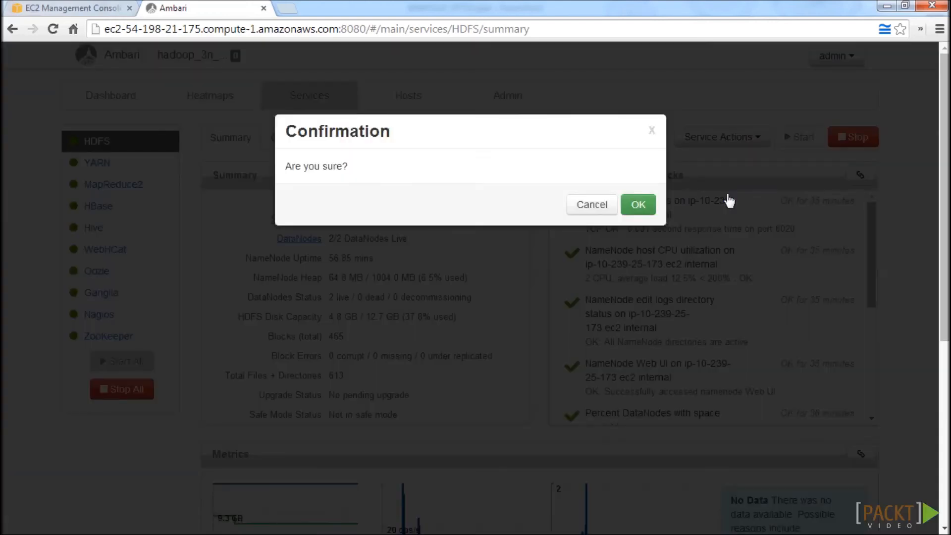
pyautogui.click(639, 218)
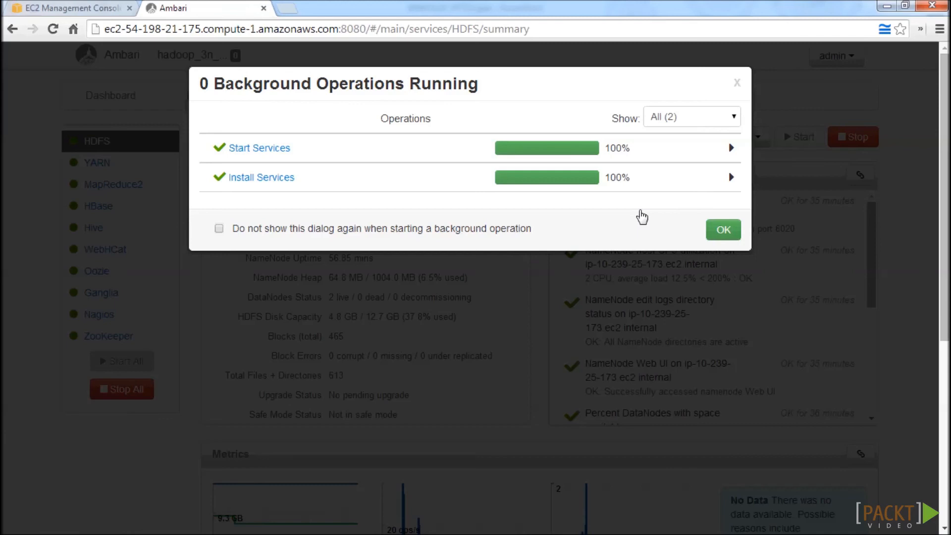
pyautogui.click(714, 238)
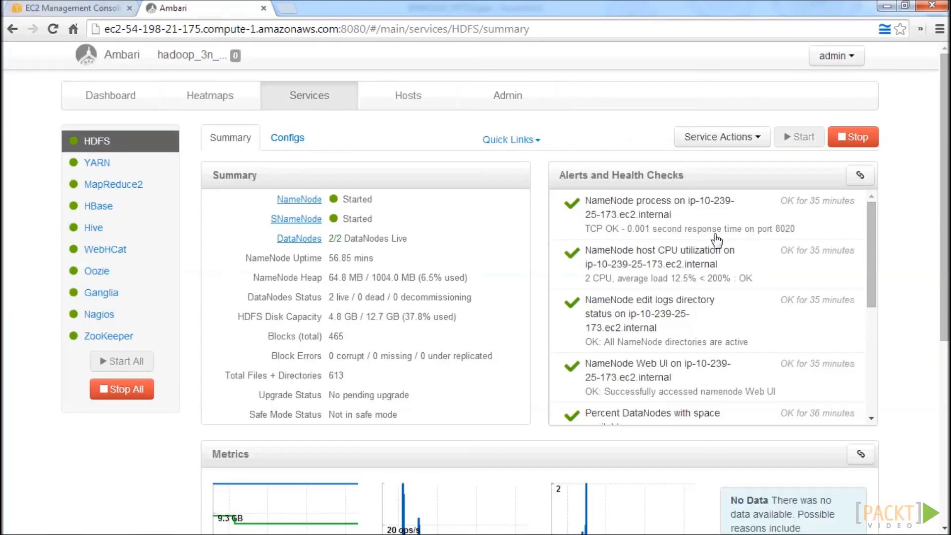
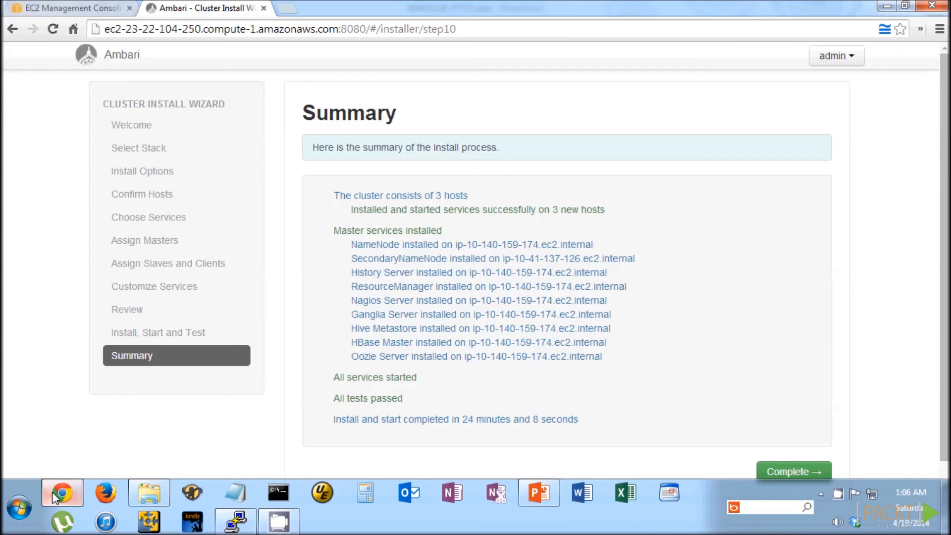
# Finish the cluster install wizard from its summary page.
pyautogui.scroll(-2, 628, 403)
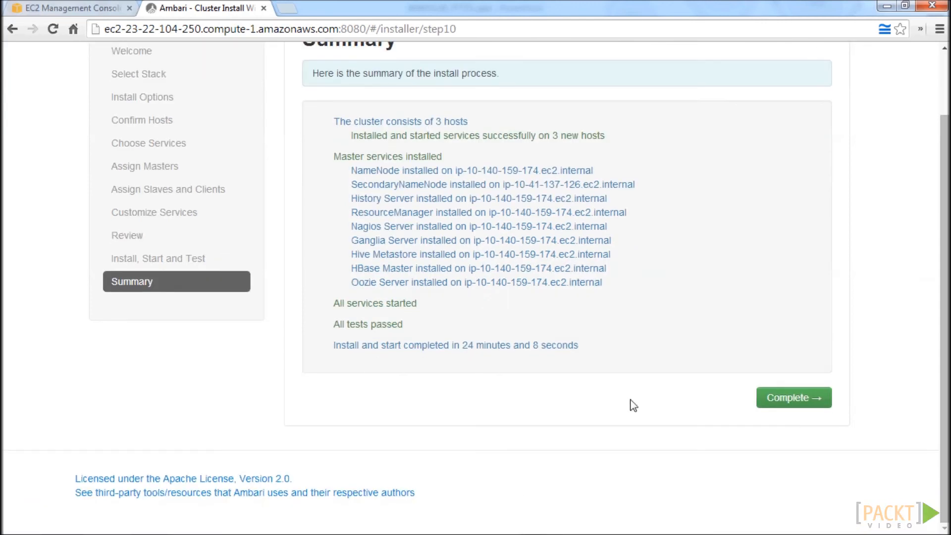
pyautogui.click(810, 406)
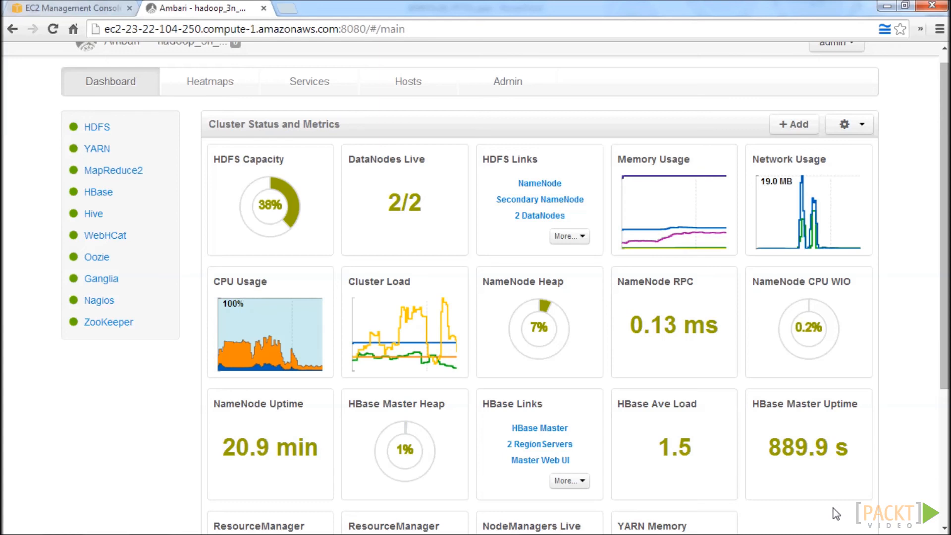
# Stop all of the cluster's services, confirm it, and dismiss the background operations list.
pyautogui.click(324, 86)
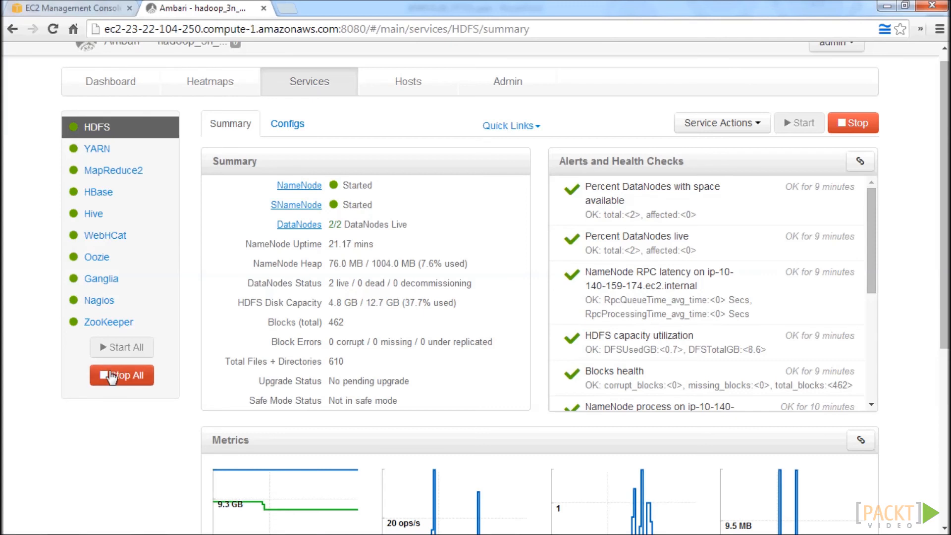
pyautogui.click(142, 375)
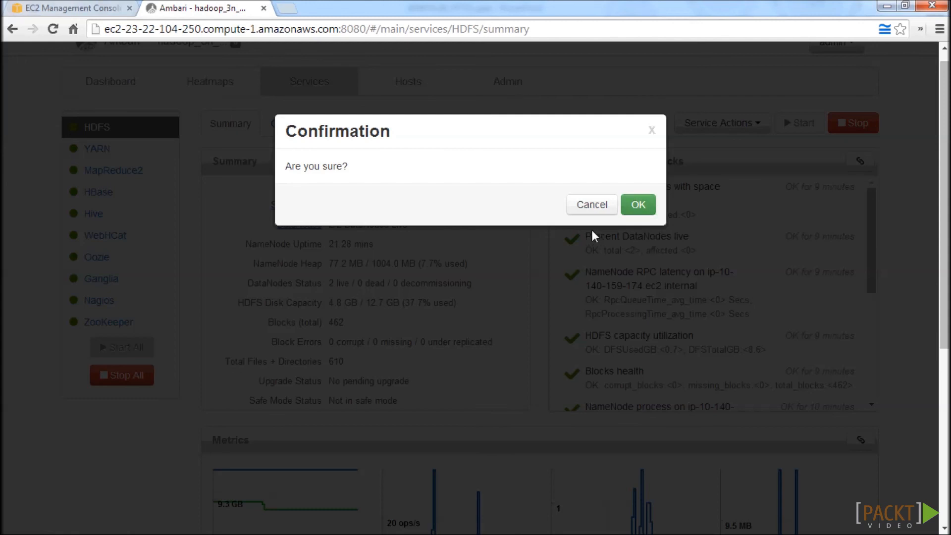
pyautogui.click(653, 210)
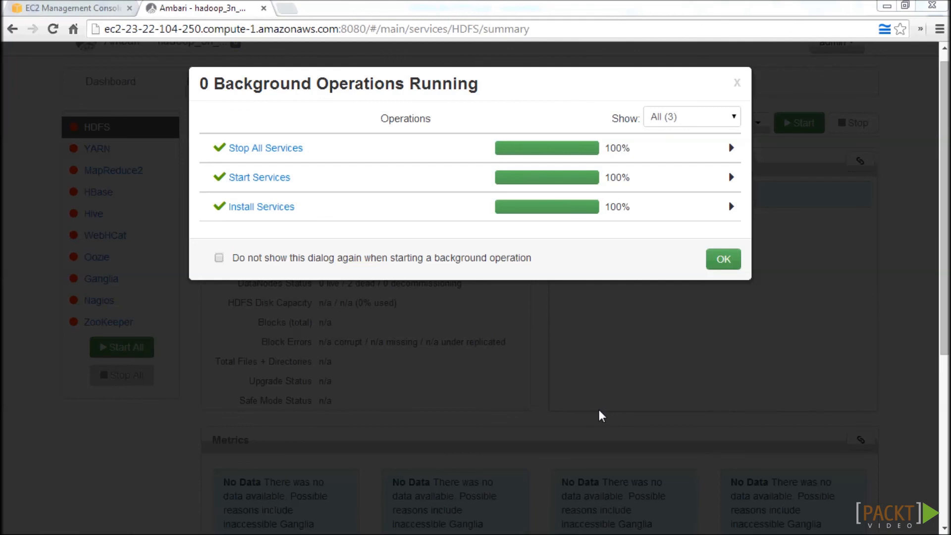
pyautogui.click(721, 259)
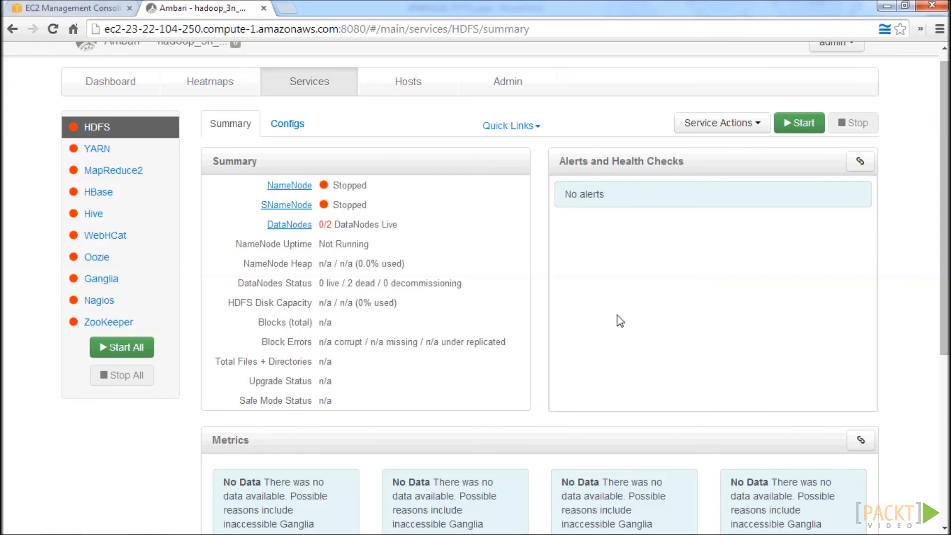
# Open the HDFS service's configuration and expand its custom core-site.xml properties.
pyautogui.click(293, 127)
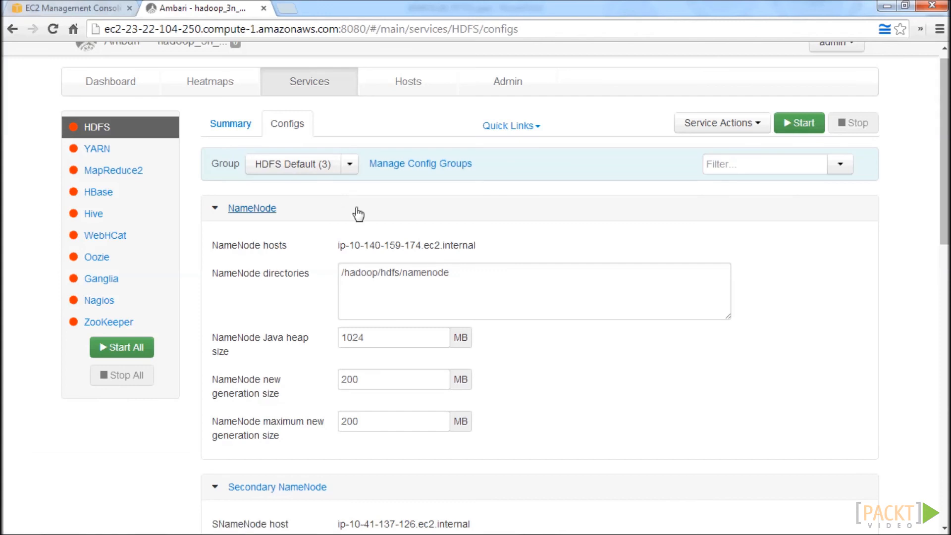
pyautogui.moveTo(374, 236)
pyautogui.scroll(-8, 404, 297)
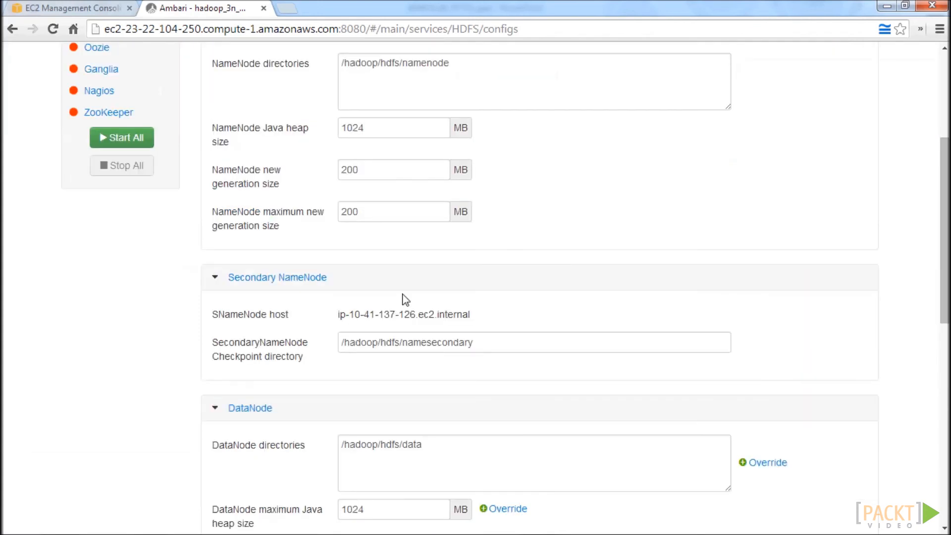
pyautogui.scroll(-4, 403, 294)
pyautogui.scroll(-2, 404, 297)
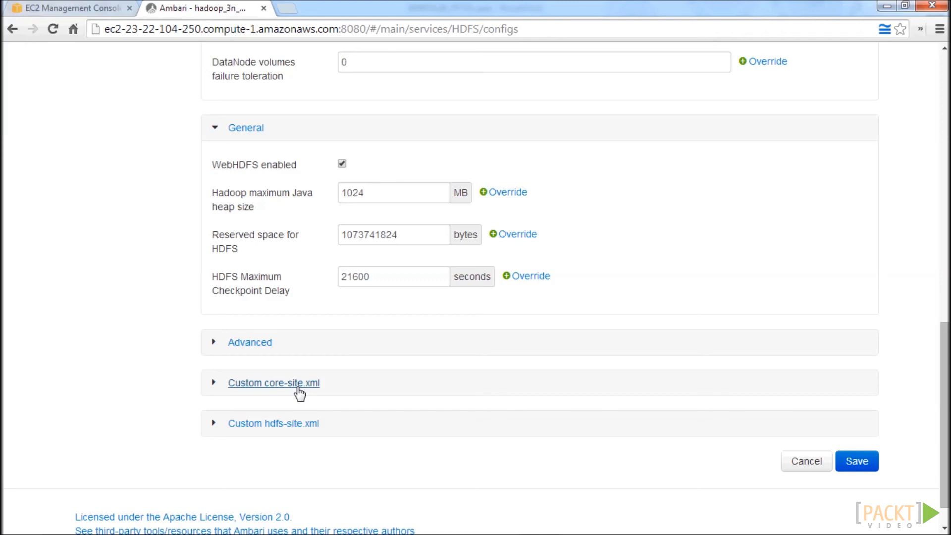
pyautogui.click(210, 385)
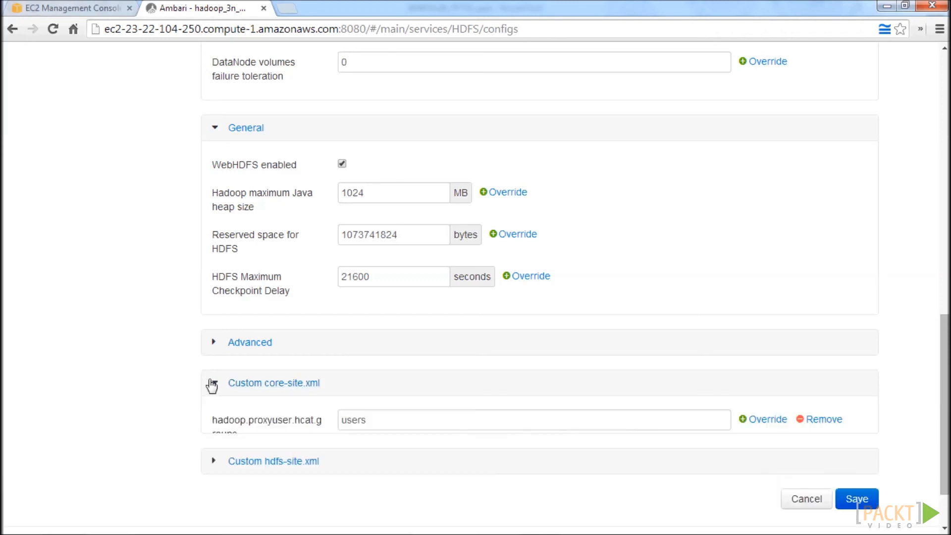
pyautogui.scroll(-5, 249, 395)
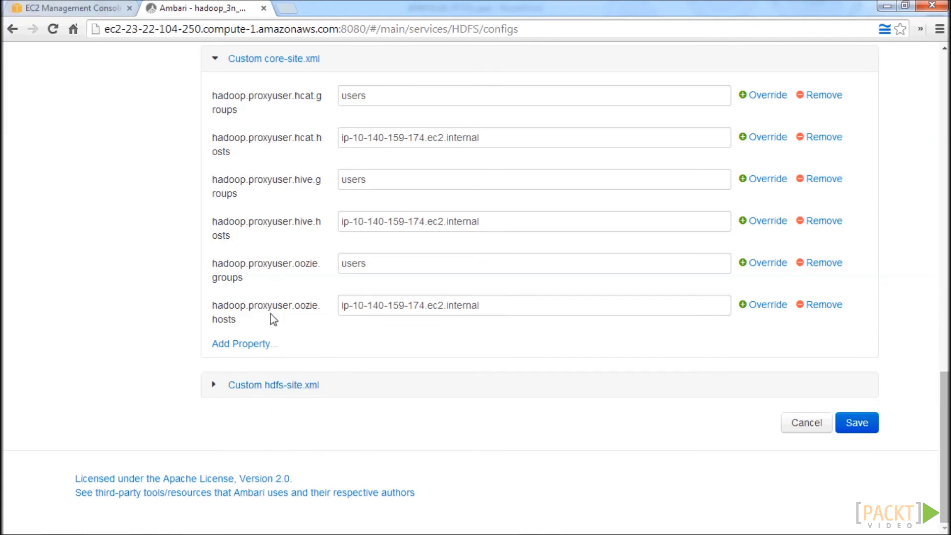
# Add the property hadoop.proxyuser.hue.hosts with the value * to the custom core-site.xml.
pyautogui.click(260, 345)
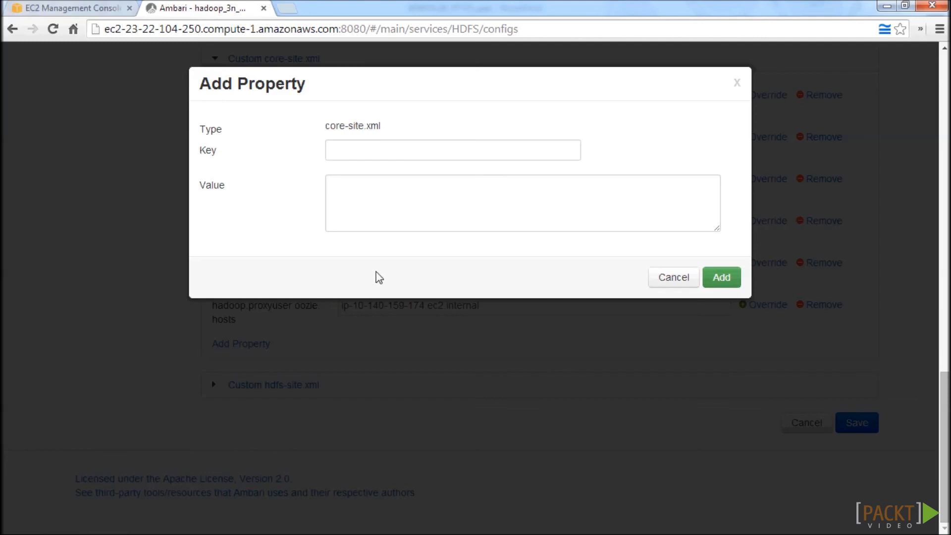
pyautogui.click(382, 148)
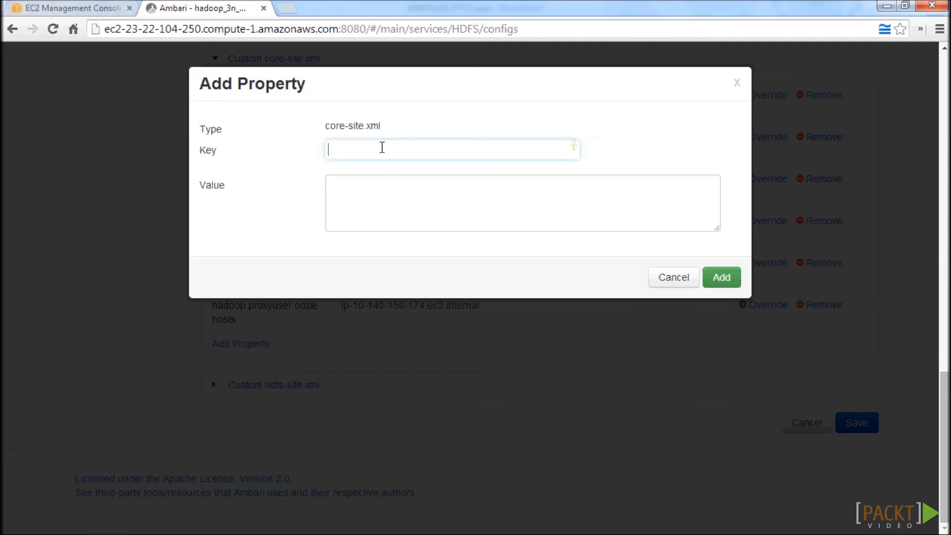
pyautogui.write('hadoop.proxyuser')
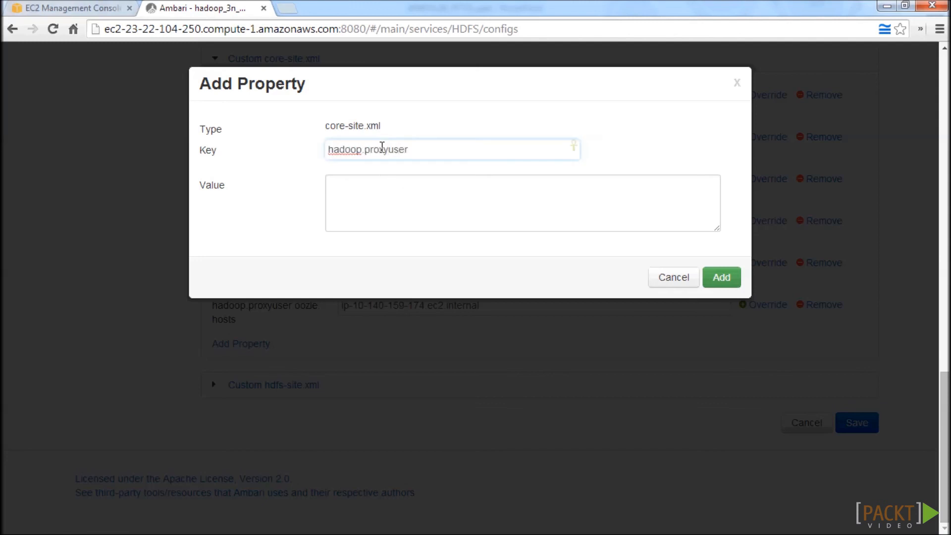
pyautogui.write('.hue.hosts')
pyautogui.click(439, 202)
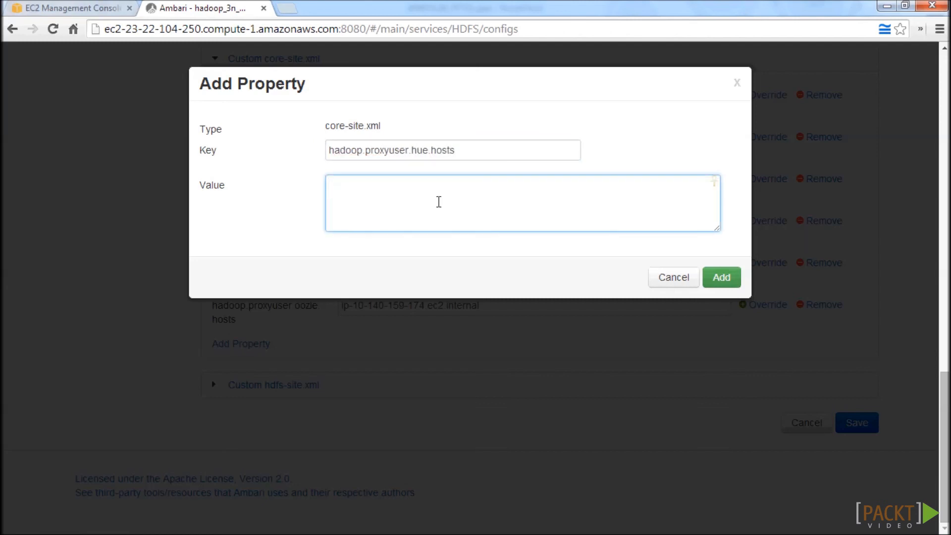
pyautogui.write('*')
pyautogui.click(722, 278)
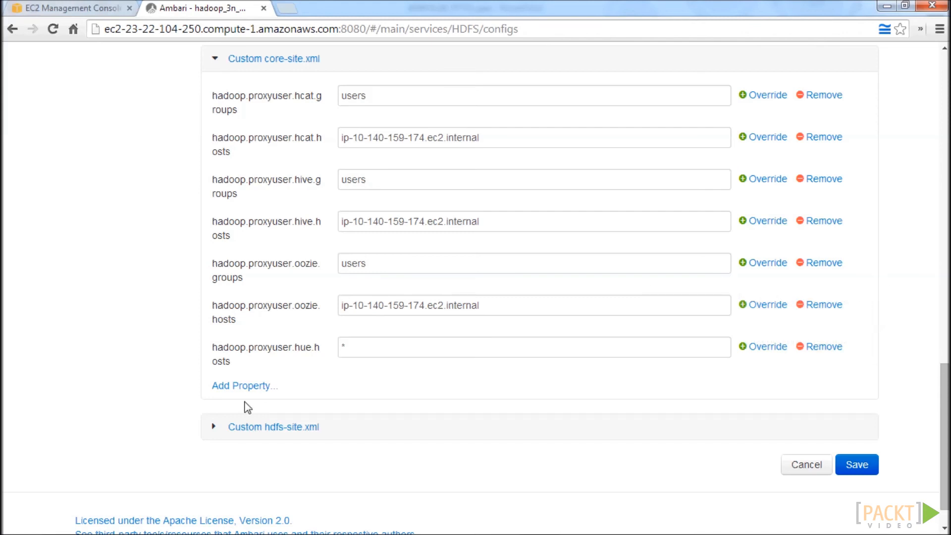
# Add the property hadoop.proxyuser.hue.groups with the value * to the custom core-site.xml.
pyautogui.click(239, 387)
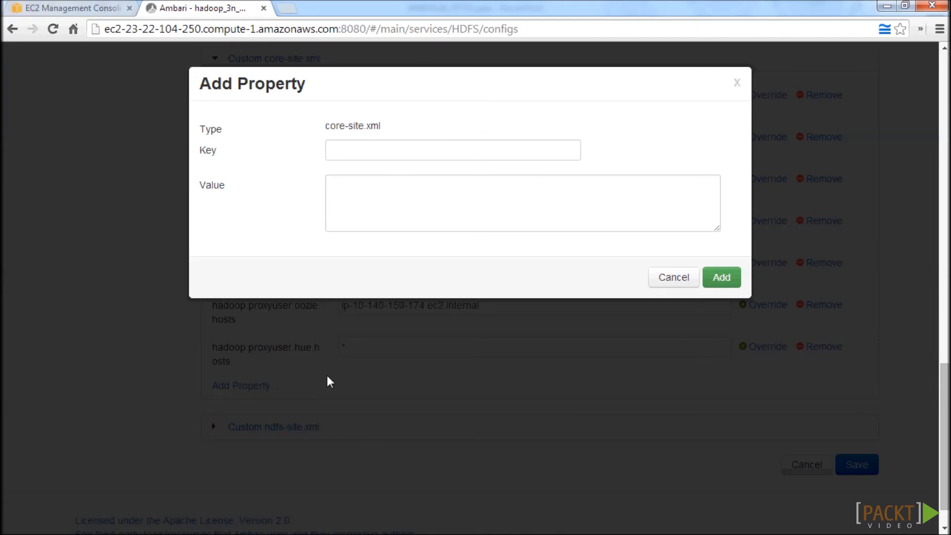
pyautogui.click(350, 153)
pyautogui.write('hadoop.proxy')
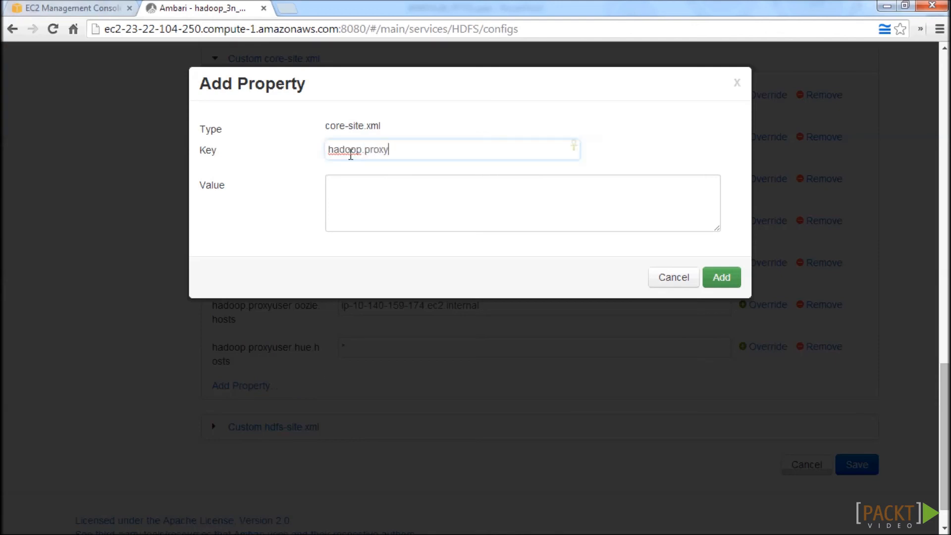
pyautogui.write('user.hue.groups')
pyautogui.press('Tab')
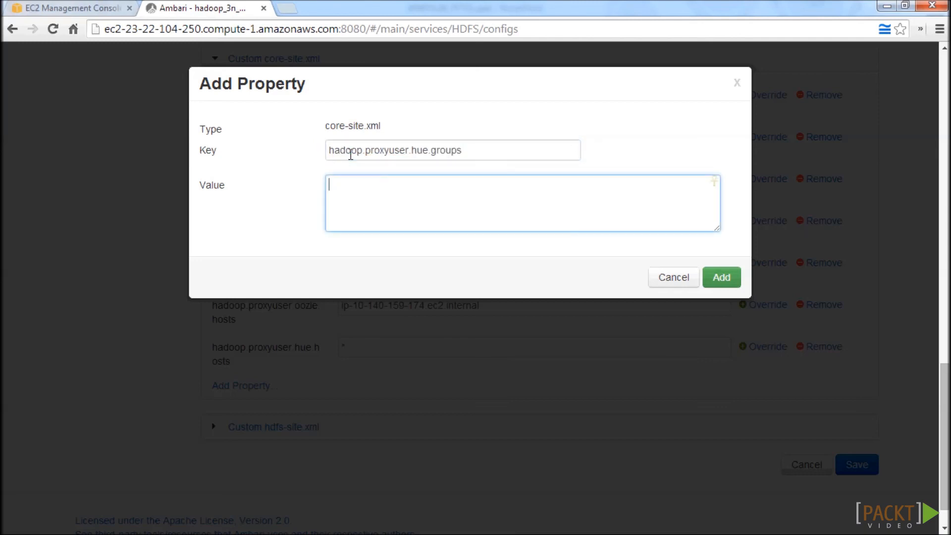
pyautogui.write('*')
pyautogui.click(723, 277)
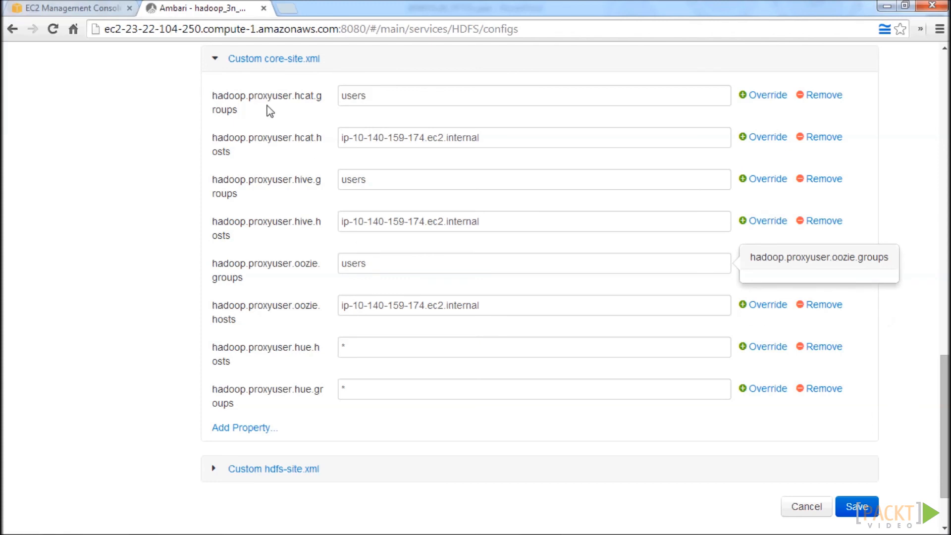
# Set both hadoop.proxyuser.hcat.groups and hadoop.proxyuser.hcat.hosts to * in the custom core-site.xml.
pyautogui.doubleClick(216, 106)
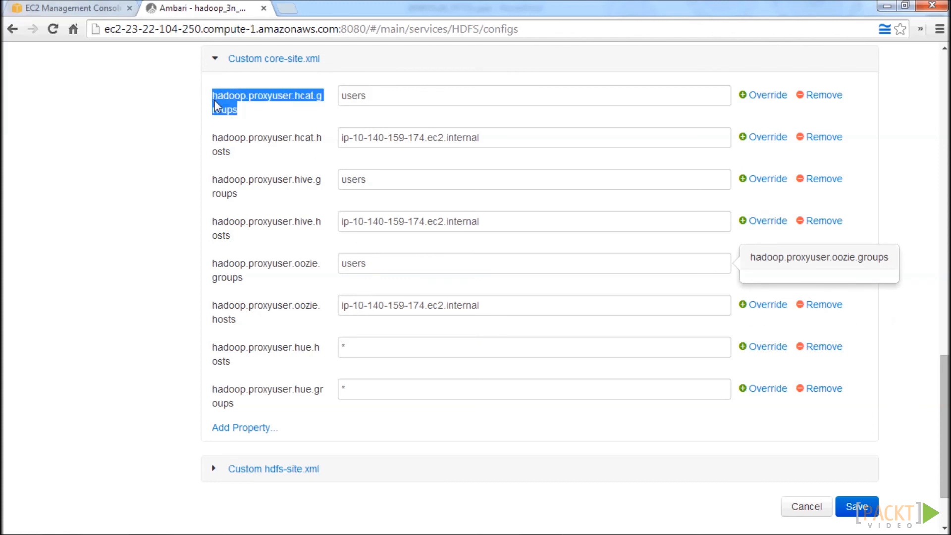
pyautogui.moveTo(244, 159); pyautogui.dragTo(218, 148)
pyautogui.doubleClick(218, 148)
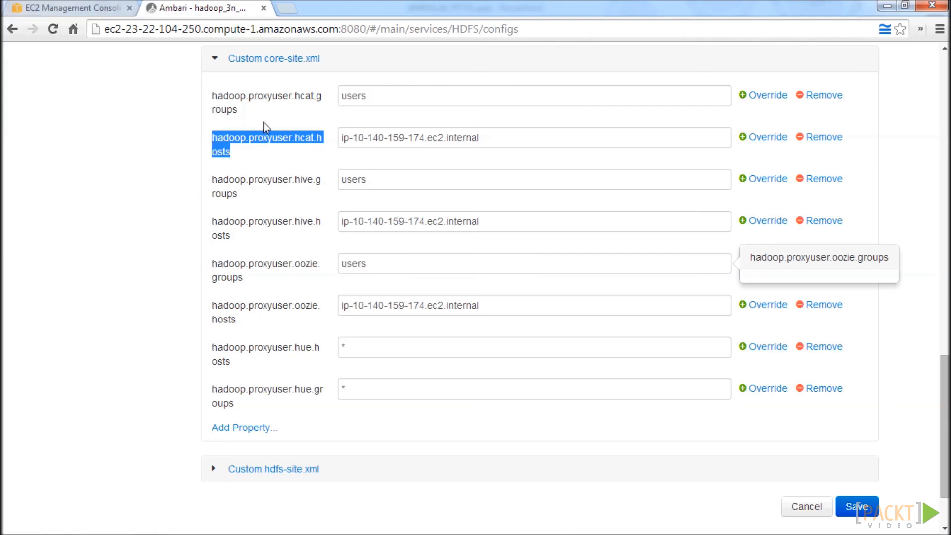
pyautogui.doubleClick(383, 97)
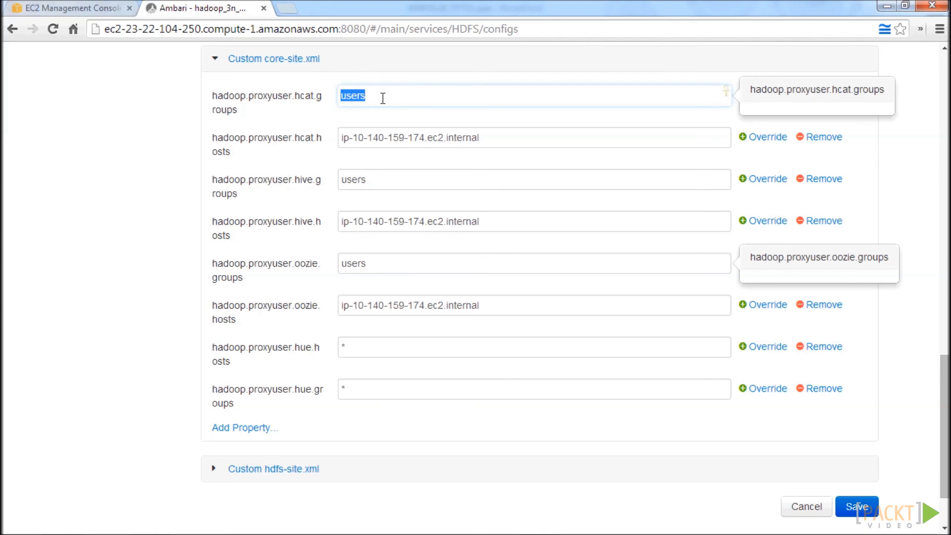
pyautogui.write('*')
pyautogui.doubleClick(502, 145)
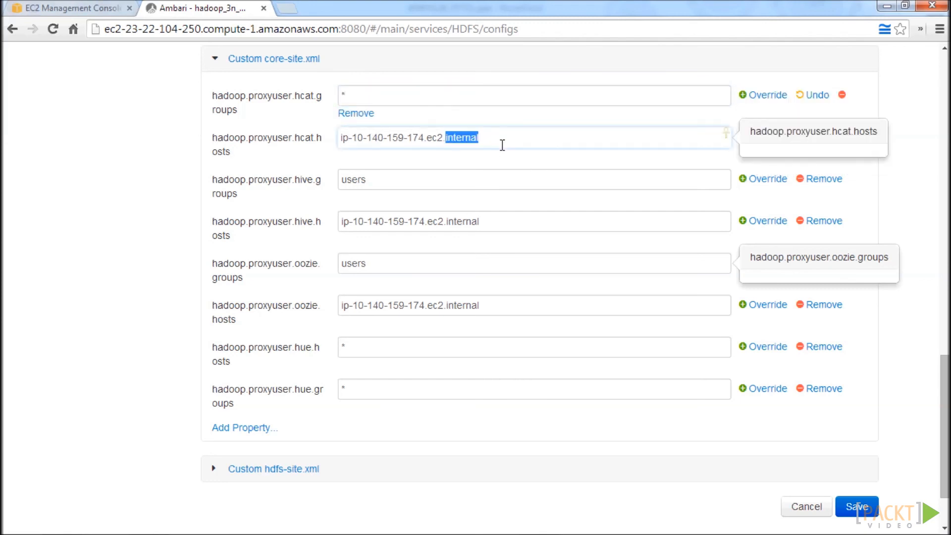
pyautogui.press('BackSpace')
pyautogui.press('BackSpace')
pyautogui.press('BackSpace')
pyautogui.press('BackSpace')
pyautogui.press('BackSpace')
pyautogui.press('BackSpace')
pyautogui.press('BackSpace')
pyautogui.press('BackSpace')
pyautogui.press('BackSpace')
pyautogui.press('BackSpace')
pyautogui.press('BackSpace')
pyautogui.press('BackSpace')
pyautogui.press('BackSpace')
pyautogui.press('BackSpace')
pyautogui.press('BackSpace')
pyautogui.press('BackSpace')
pyautogui.press('BackSpace')
pyautogui.press('BackSpace')
pyautogui.press('BackSpace')
pyautogui.press('BackSpace')
pyautogui.press('BackSpace')
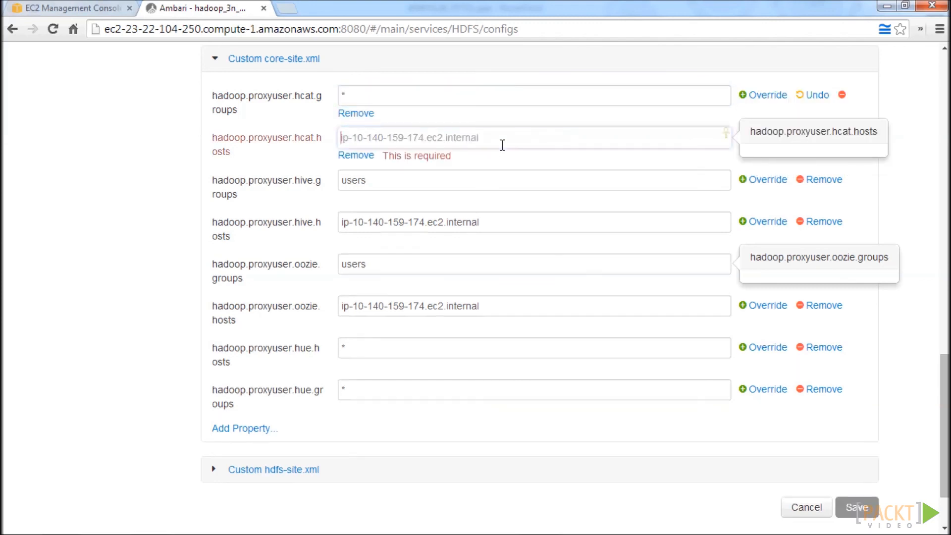
pyautogui.write('*')
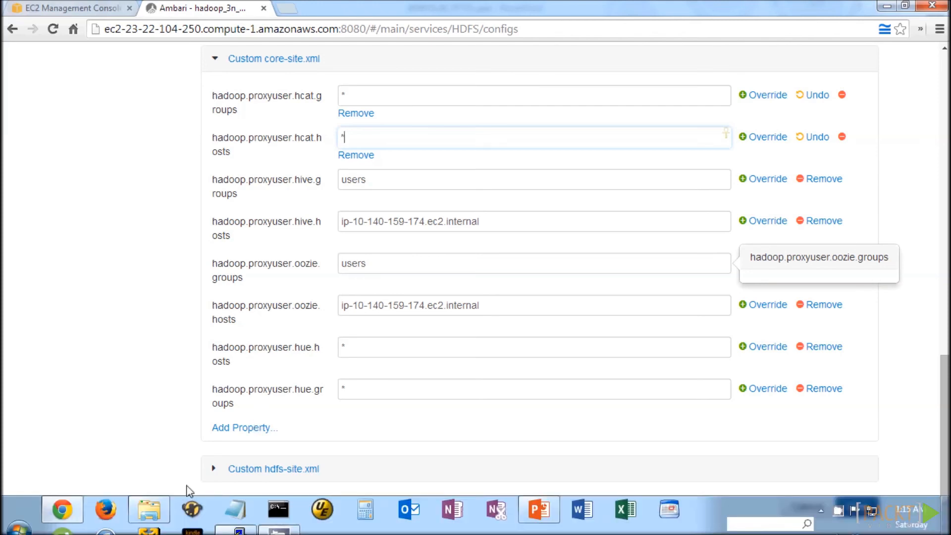
# Add the property dfs.support.broken.append with the value true to the custom hdfs-site.xml.
pyautogui.click(213, 469)
pyautogui.scroll(-2, 176, 439)
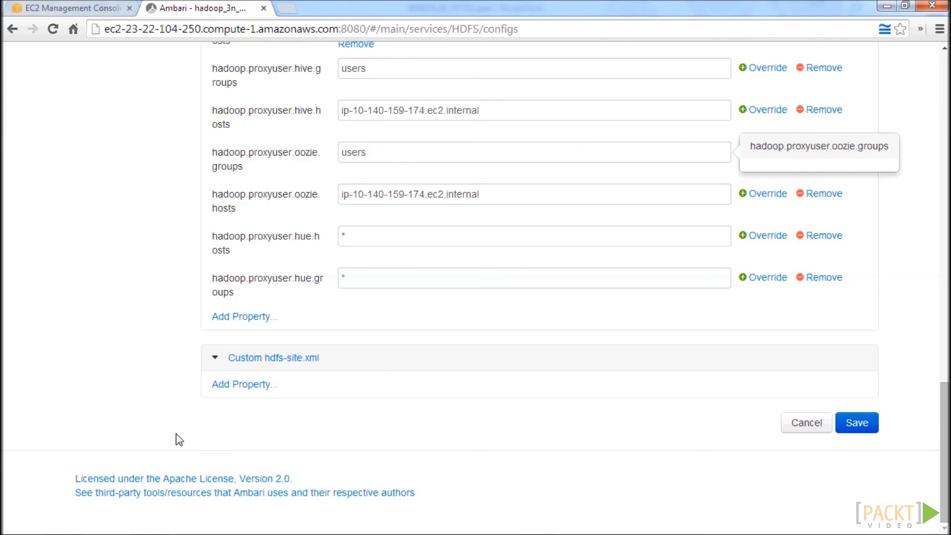
pyautogui.click(245, 387)
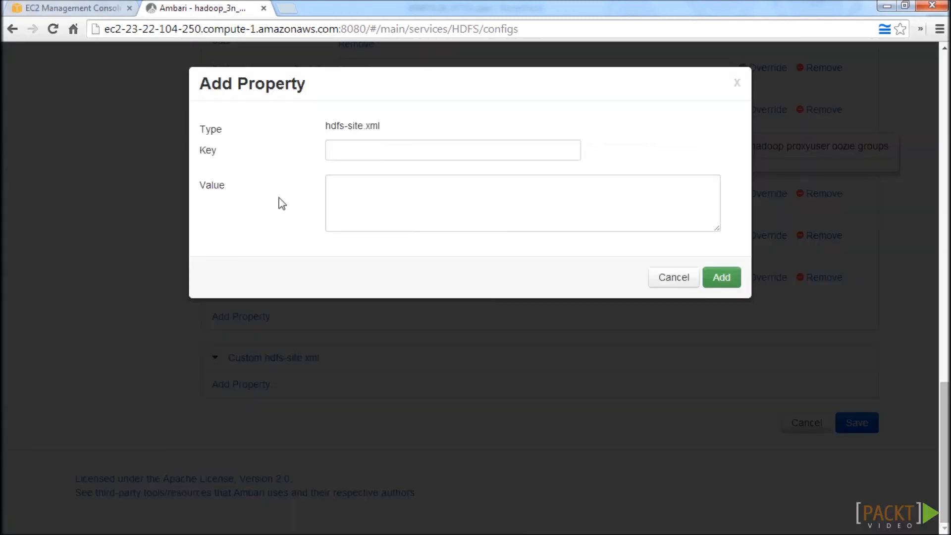
pyautogui.click(368, 145)
pyautogui.write('dfs.support.broken.append')
pyautogui.click(401, 196)
pyautogui.write('true')
pyautogui.click(738, 281)
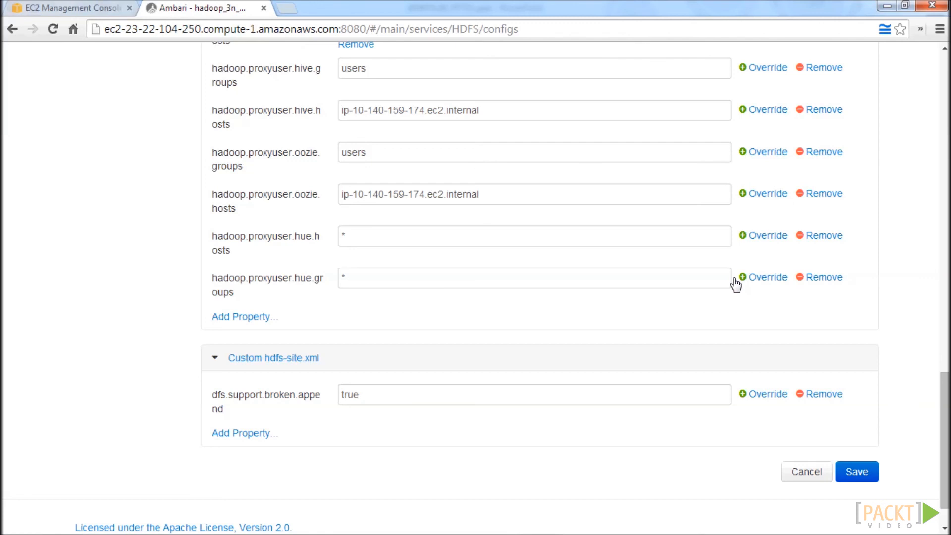
# Check the WebHDFS option among the general HDFS settings, then save the HDFS configuration changes and dismiss the confirmation.
pyautogui.scroll(15, 353, 177)
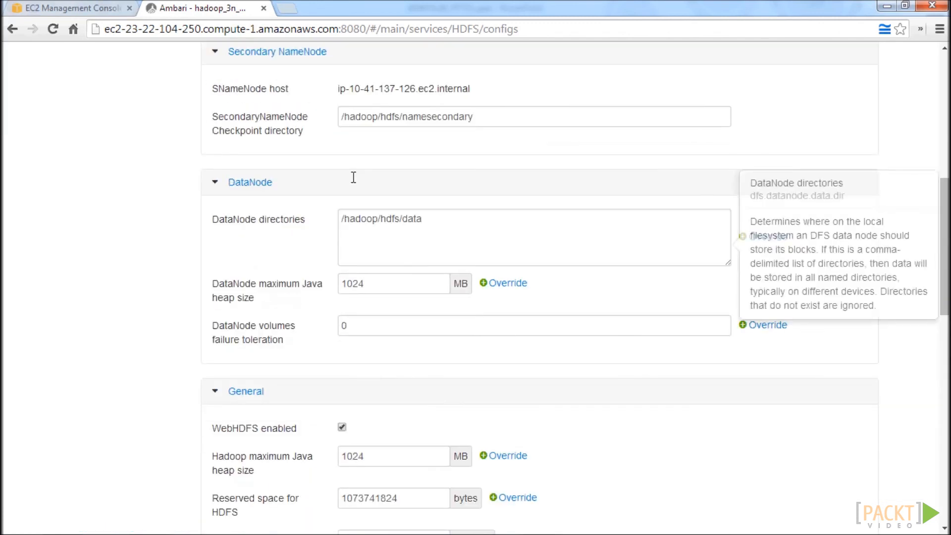
pyautogui.scroll(-4, 354, 177)
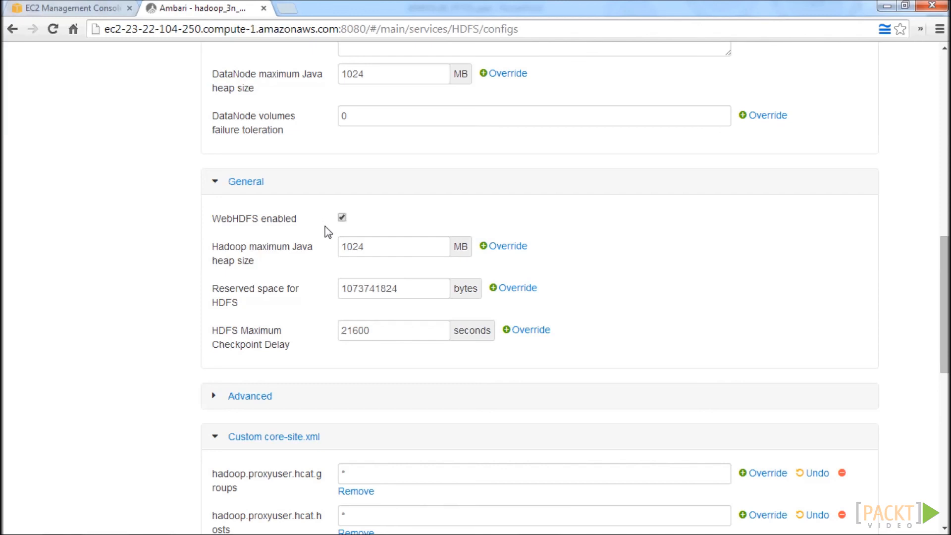
pyautogui.scroll(-5, 331, 227)
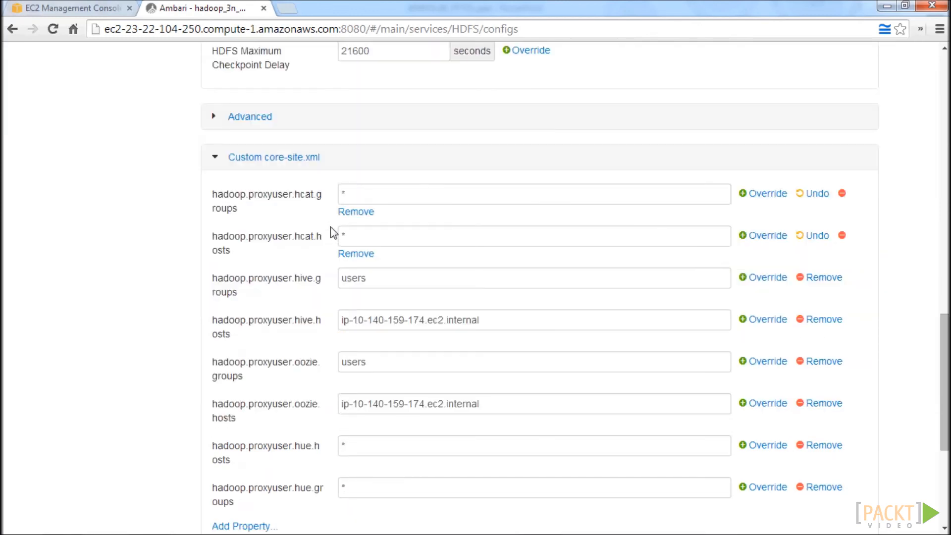
pyautogui.scroll(-5, 331, 227)
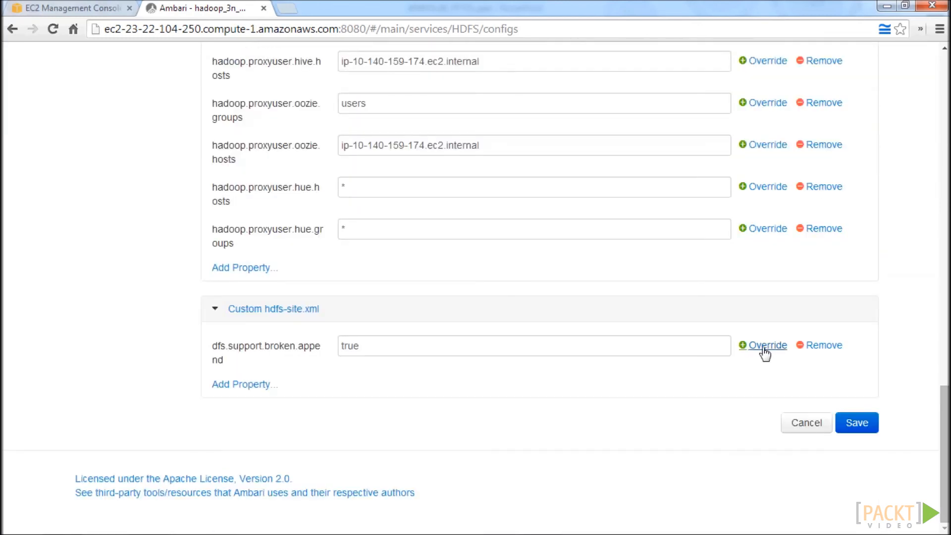
pyautogui.click(857, 422)
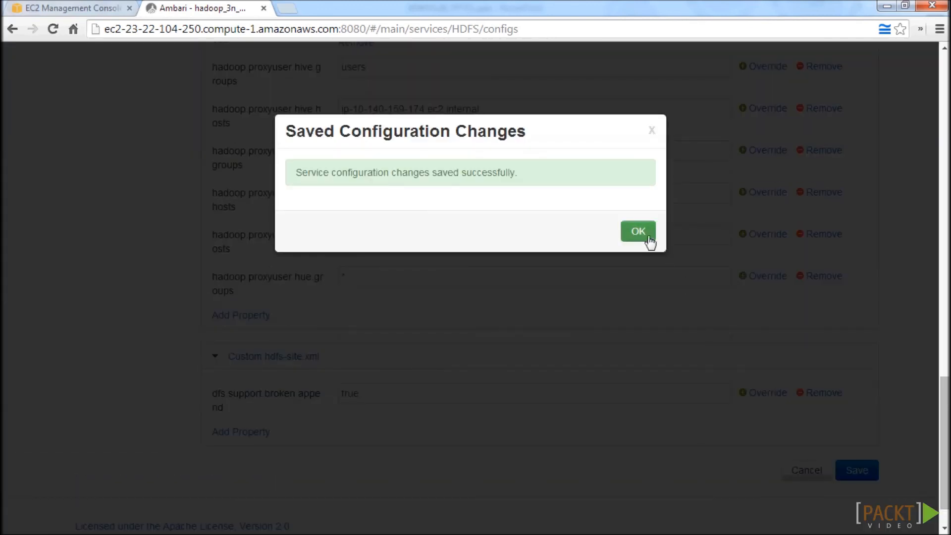
pyautogui.click(649, 239)
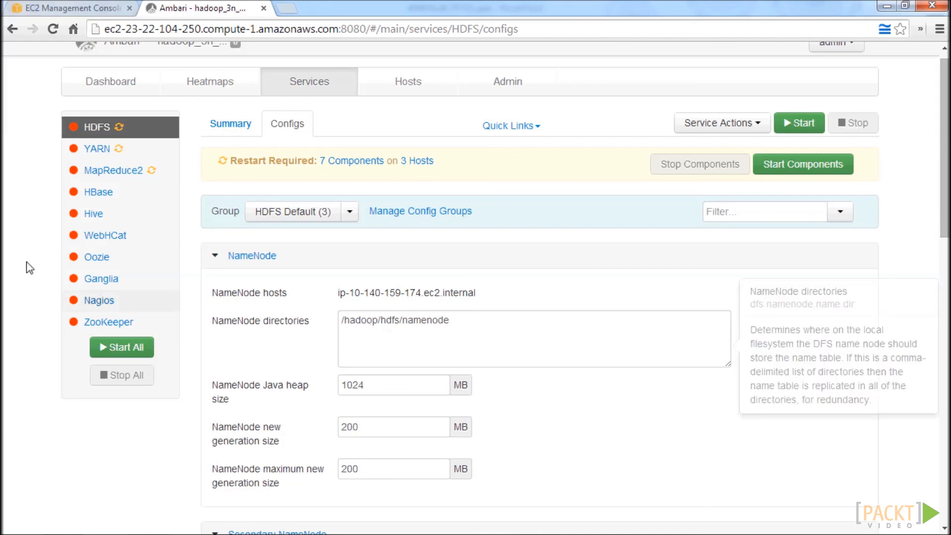
# Open the MapReduce2 service's configuration and expand its custom mapred-site.xml section.
pyautogui.click(134, 172)
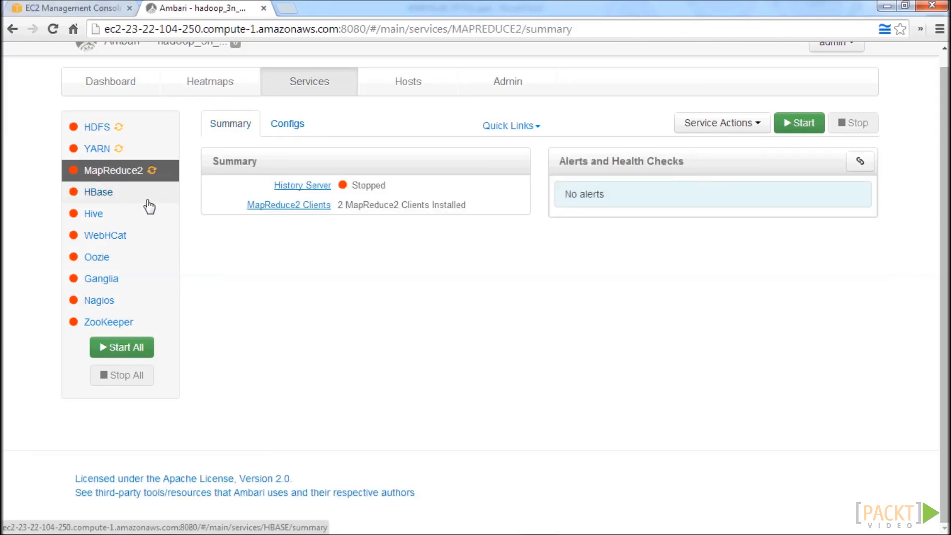
pyautogui.click(290, 126)
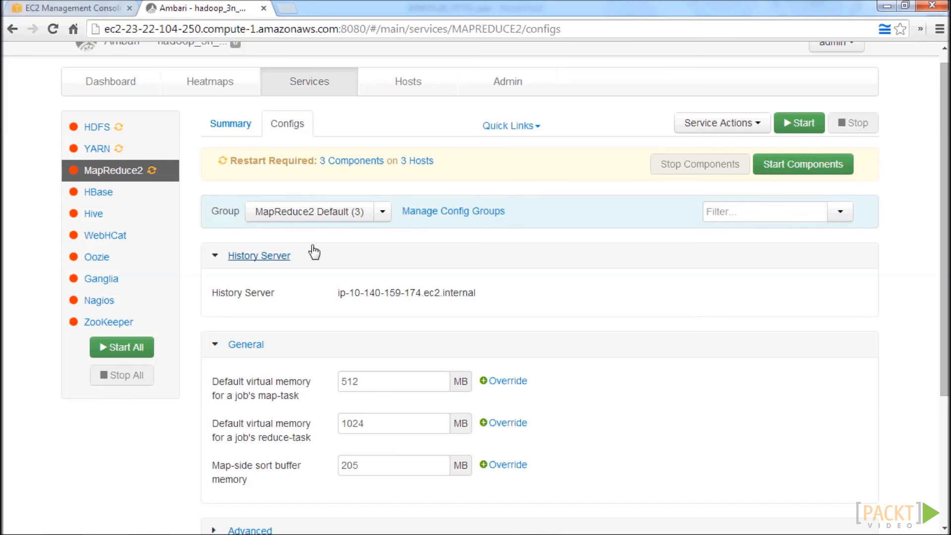
pyautogui.scroll(-4, 391, 306)
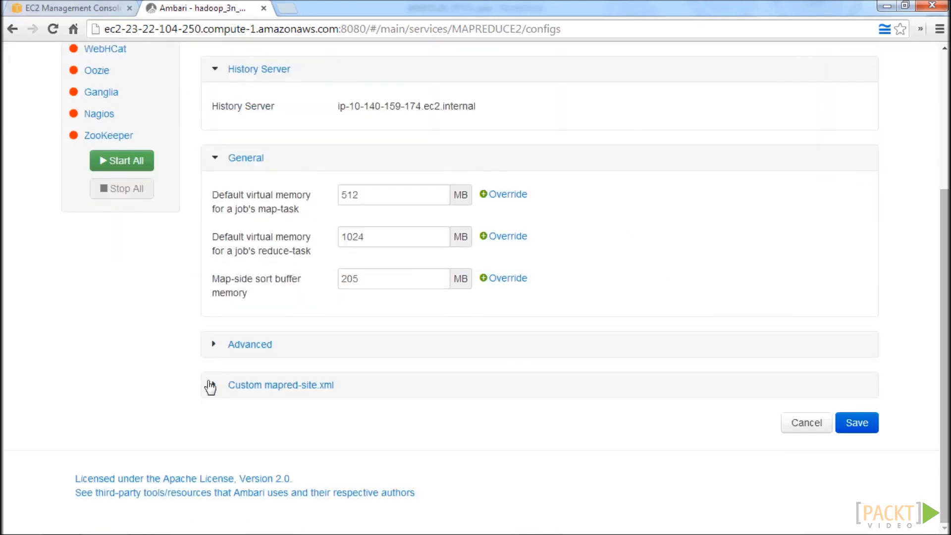
pyautogui.click(214, 385)
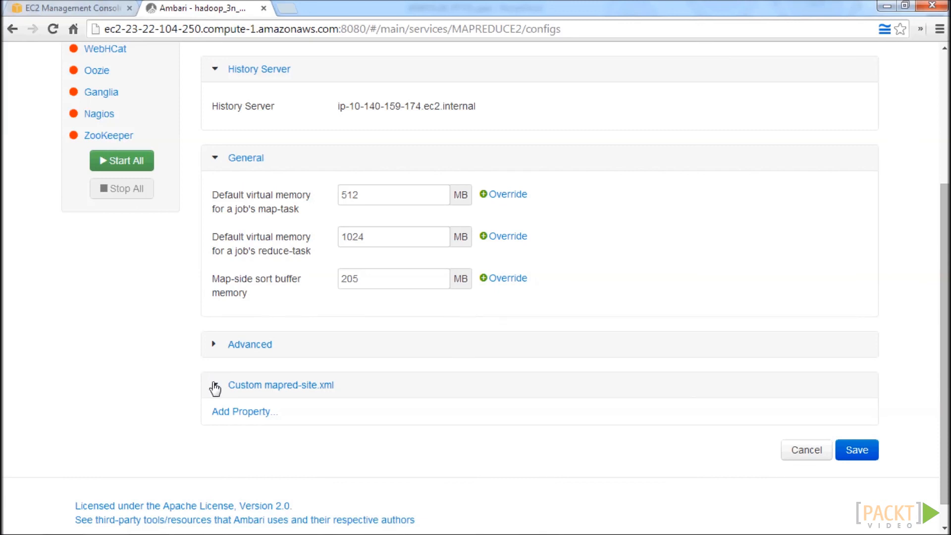
# Add the property jobtracker.thrift.address with the value 0.0.0.0:9290 to the custom mapred-site.xml.
pyautogui.click(259, 417)
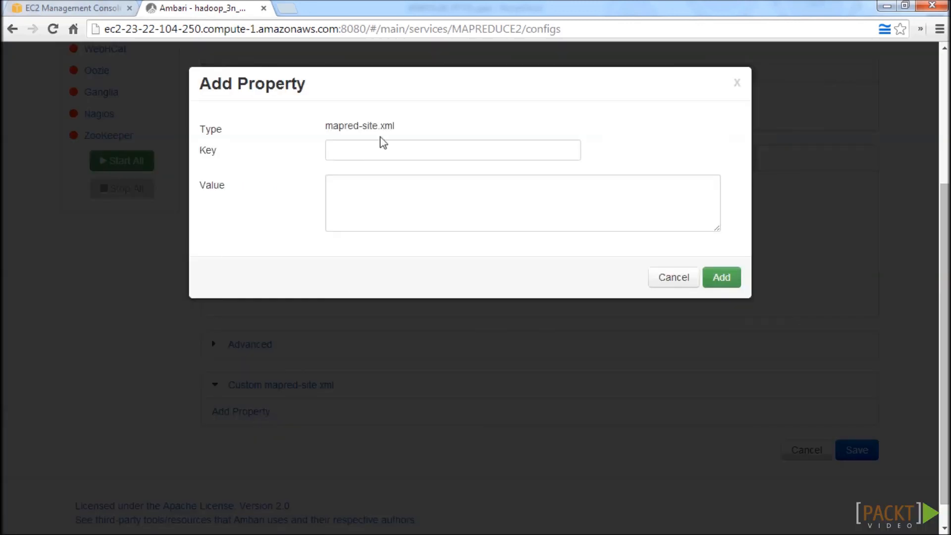
pyautogui.click(388, 151)
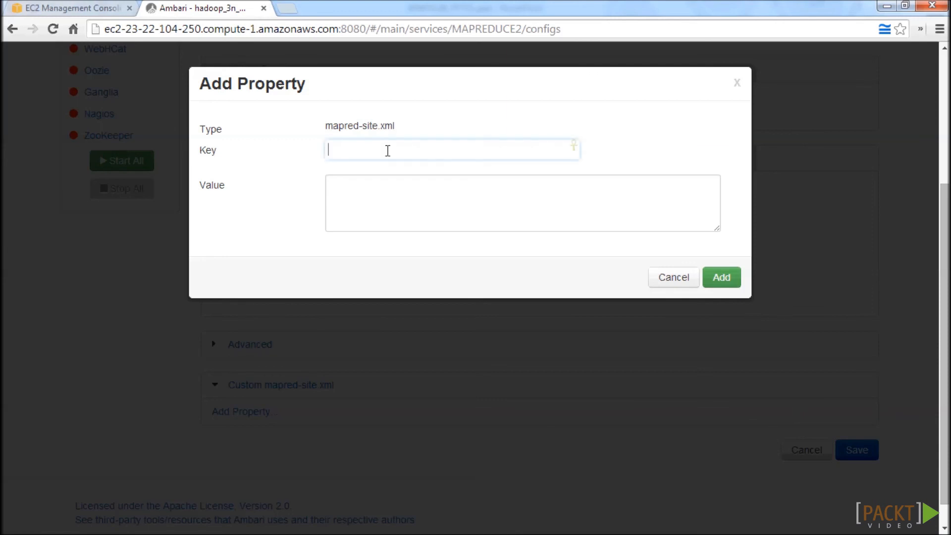
pyautogui.write('jobtracker.thrift.address')
pyautogui.press('Tab')
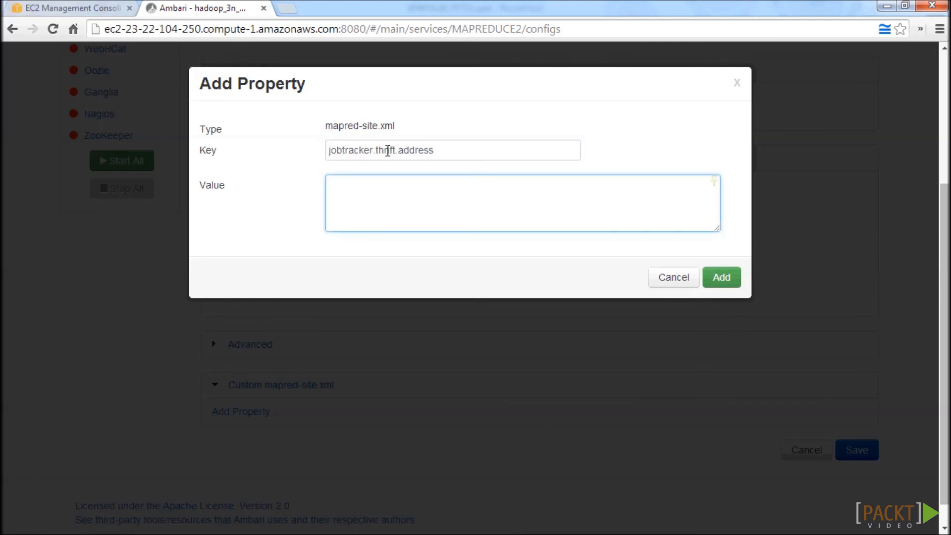
pyautogui.write('0.0.0.0:9290')
pyautogui.click(720, 280)
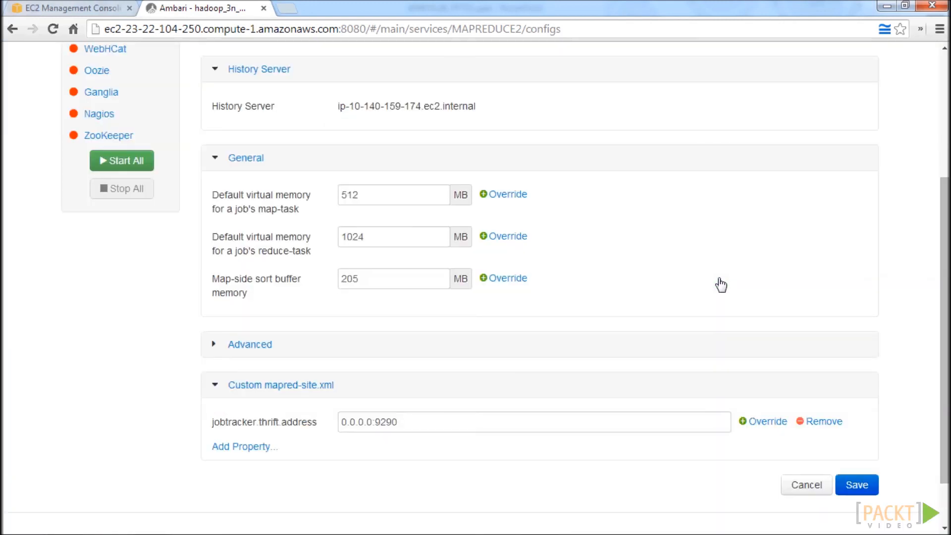
# Add the property mapreduce.jobtracker.plugins with the value org.apache.hadoop.thriftfs.ThriftJobTrackerPlugin to the custom mapred-site.xml.
pyautogui.click(239, 447)
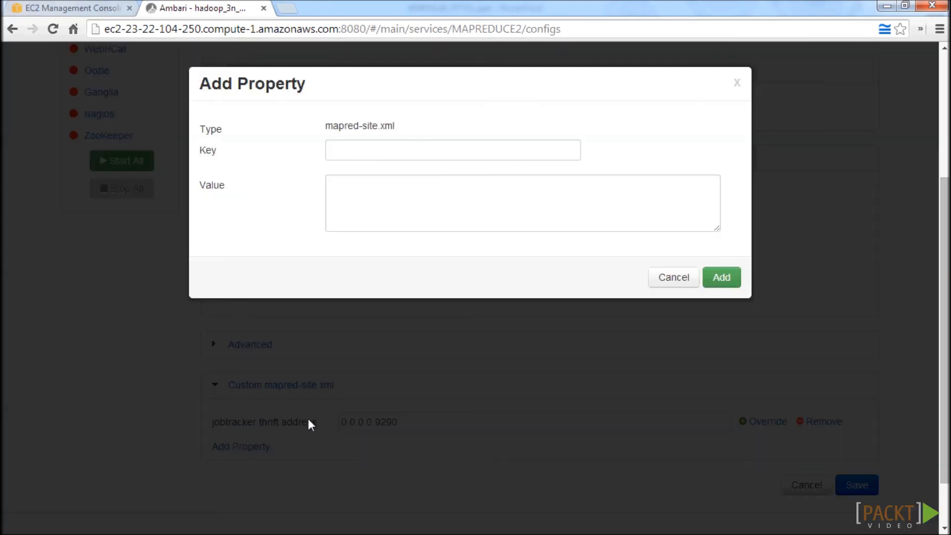
pyautogui.click(355, 151)
pyautogui.write('mapreduce.jobtracker.plugins')
pyautogui.press('Tab')
pyautogui.write('o')
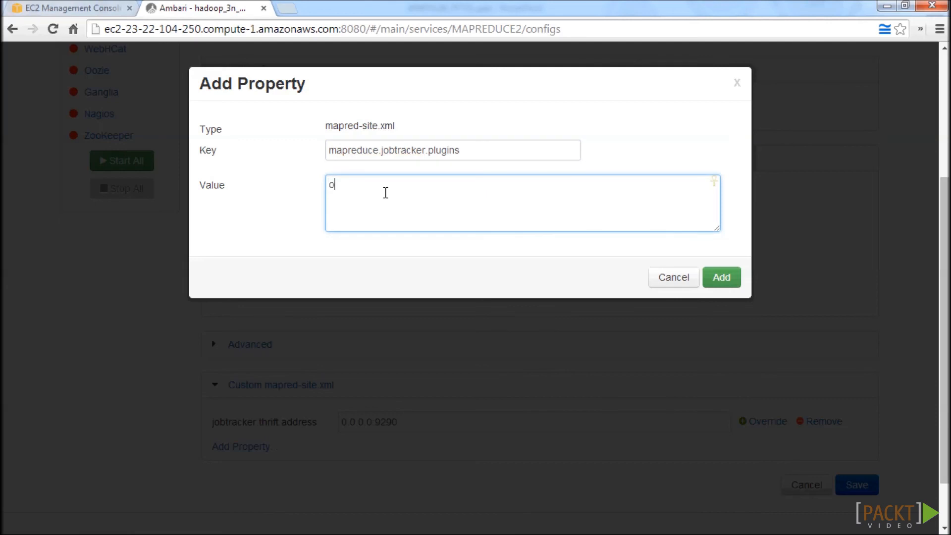
pyautogui.write('rg.apache.hadoop.t')
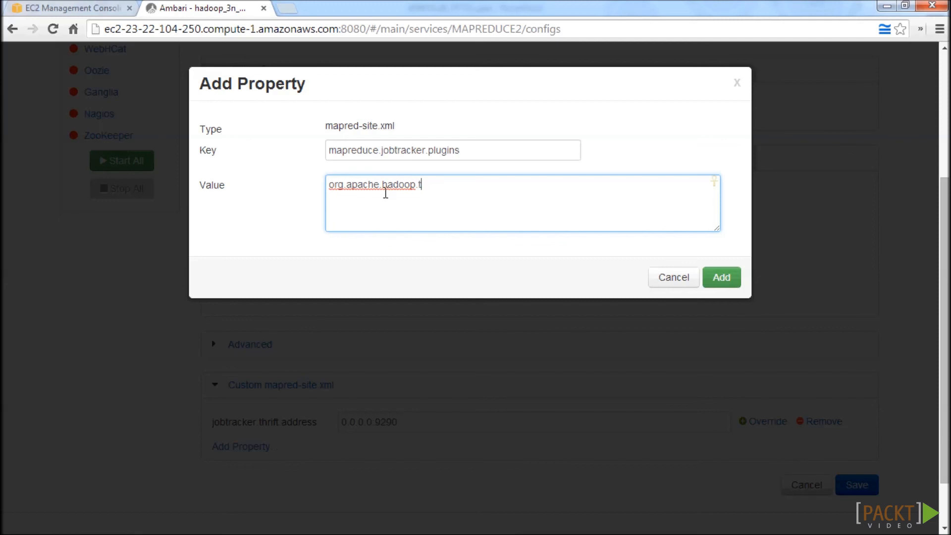
pyautogui.write('hriftfs.ThriftJobTrackerPlugin')
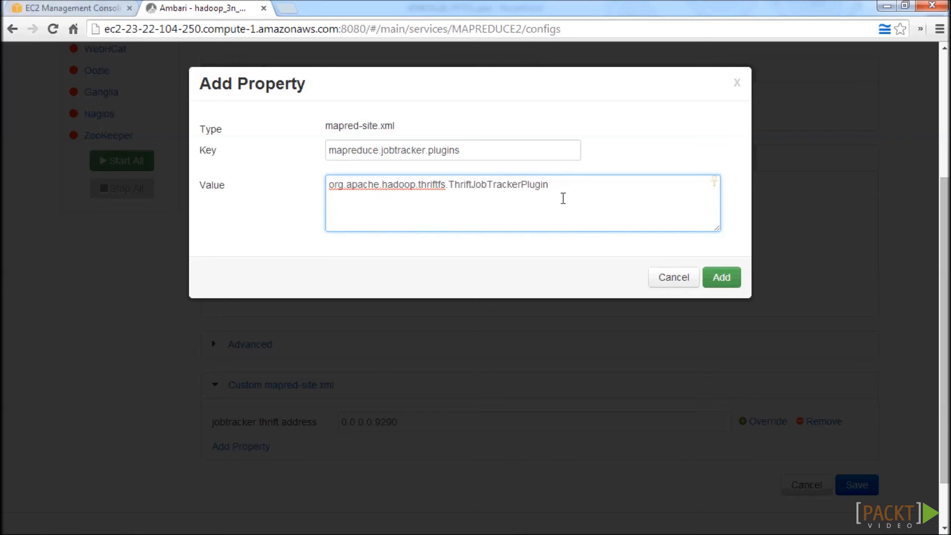
pyautogui.click(733, 286)
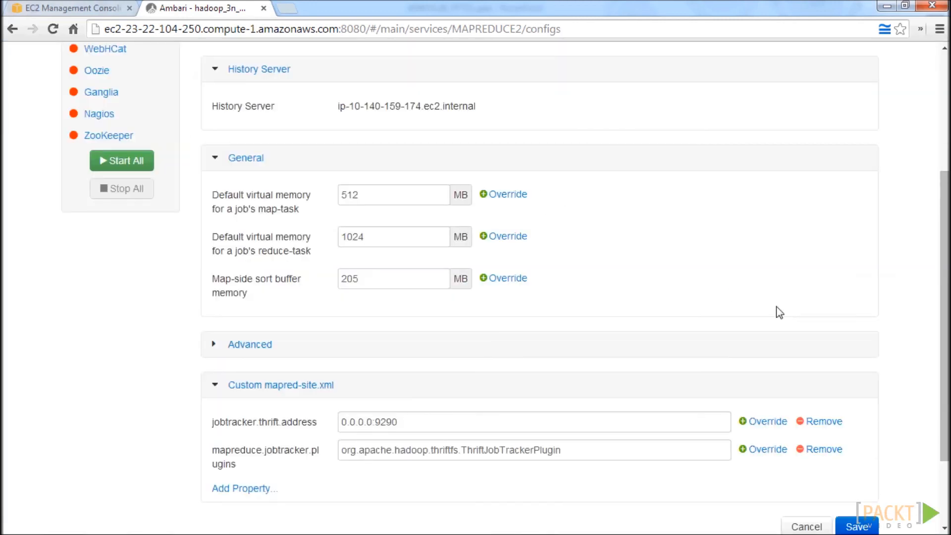
# Save the MapReduce2 configuration changes and dismiss the confirmation.
pyautogui.scroll(-1, 777, 317)
pyautogui.scroll(-1, 777, 321)
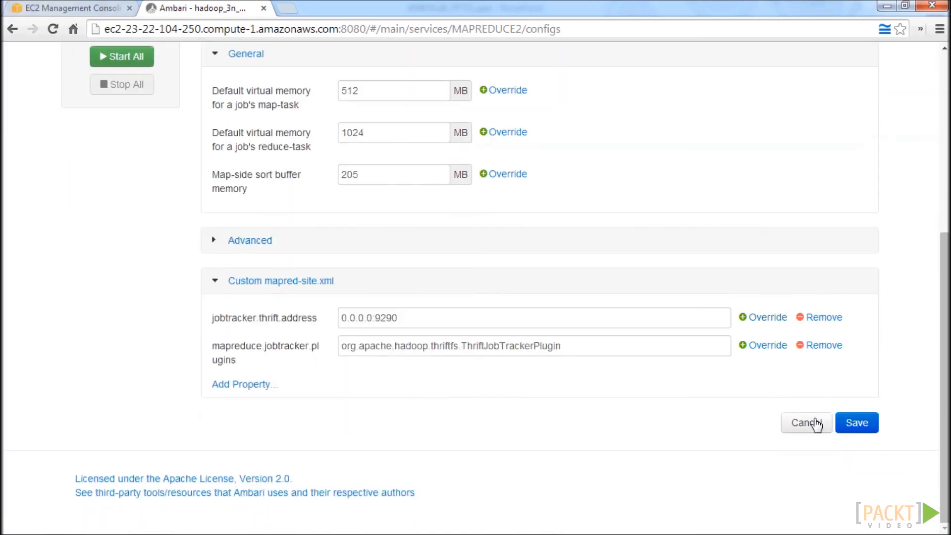
pyautogui.click(857, 430)
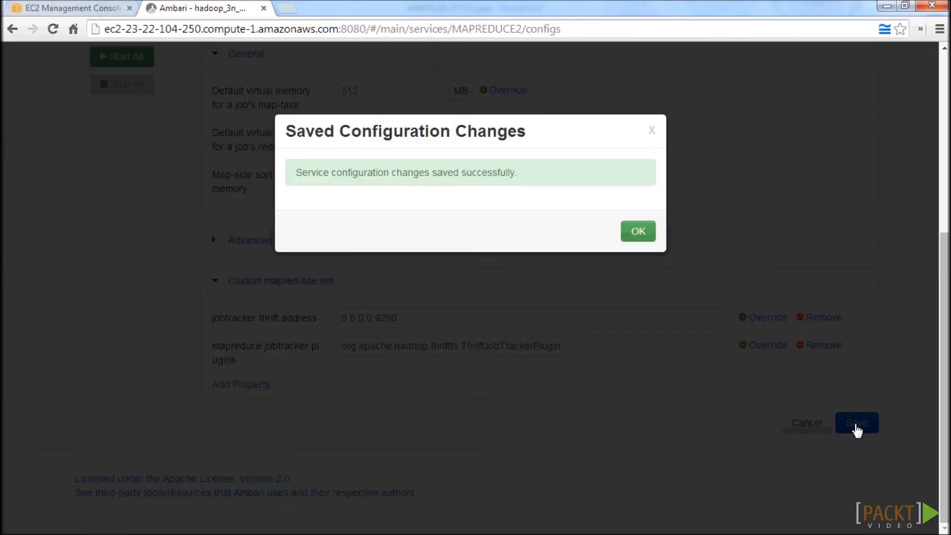
pyautogui.click(639, 233)
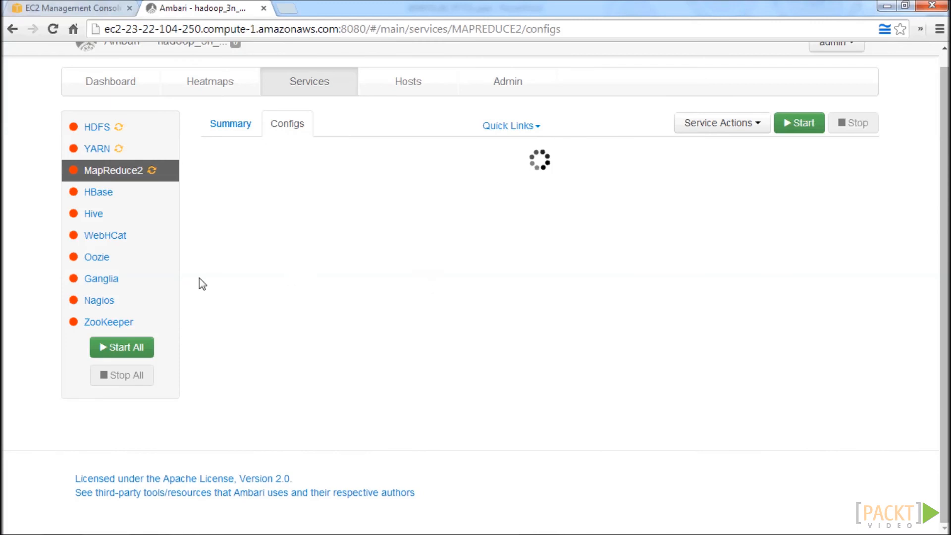
# Open the Oozie service's configuration and expand its custom oozie-site.xml section.
pyautogui.click(120, 265)
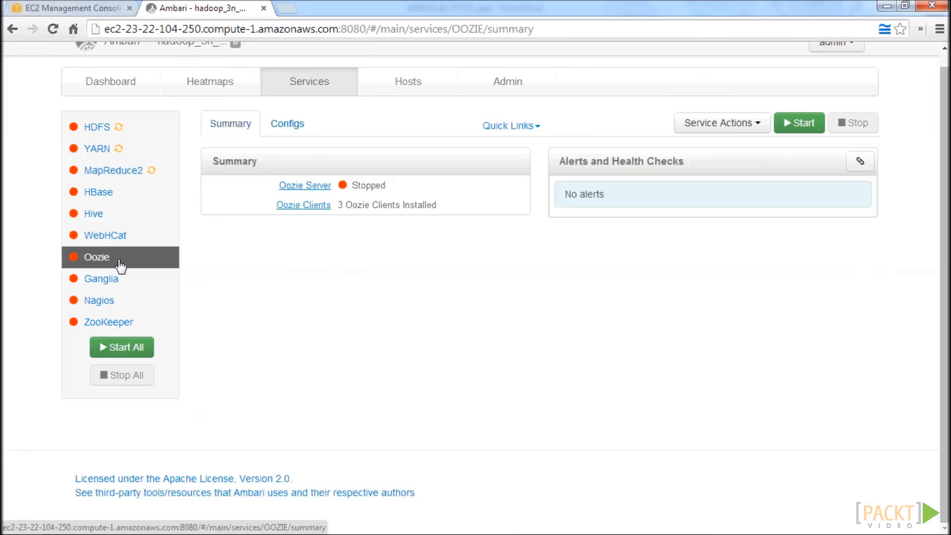
pyautogui.click(280, 126)
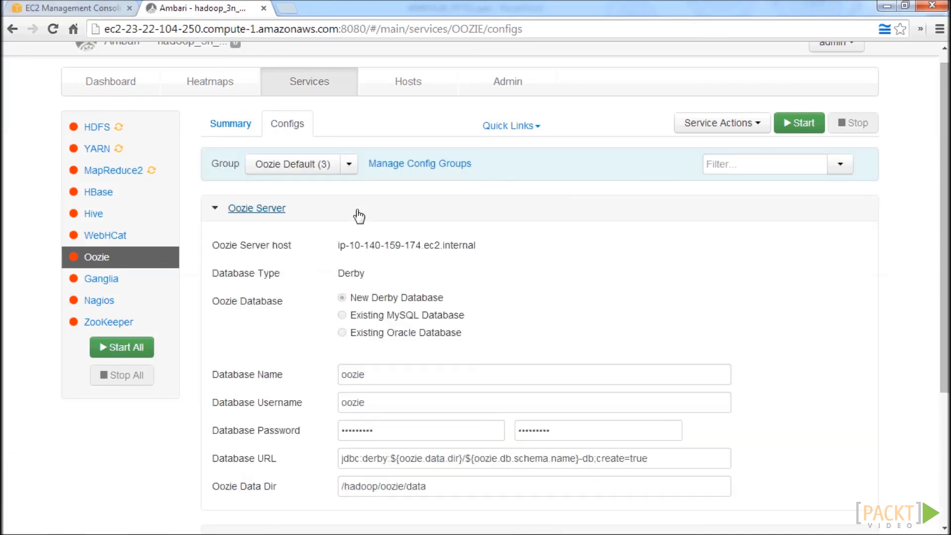
pyautogui.scroll(-3, 500, 307)
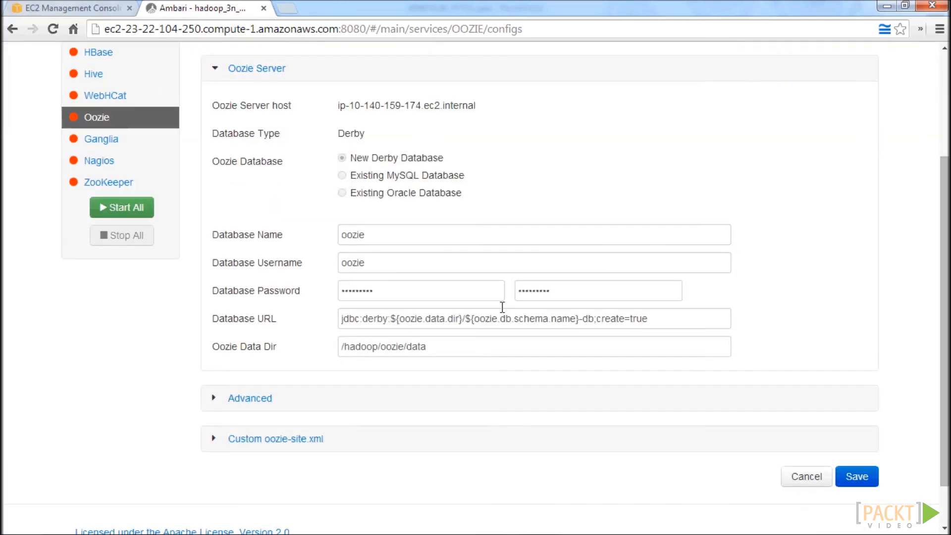
pyautogui.scroll(-1, 491, 317)
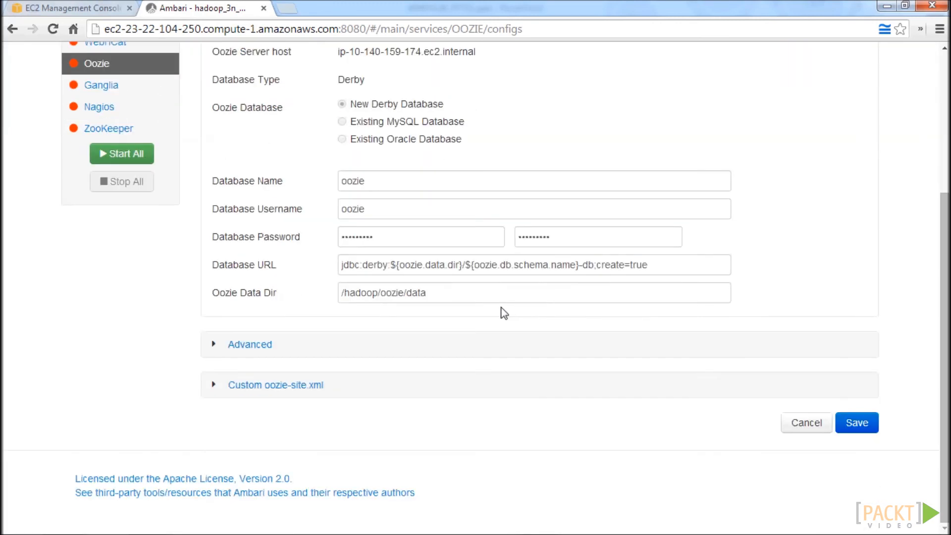
pyautogui.click(214, 386)
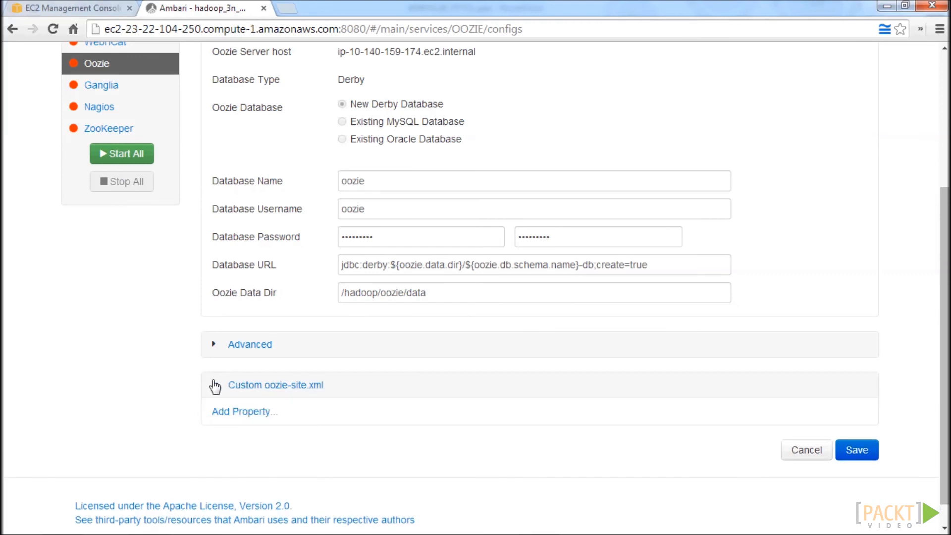
pyautogui.scroll(-1, 218, 391)
# Add the property oozie.service.proxyuserservice.proxyuser.hue.hosts with the value * to the custom oozie-site.xml.
pyautogui.click(233, 388)
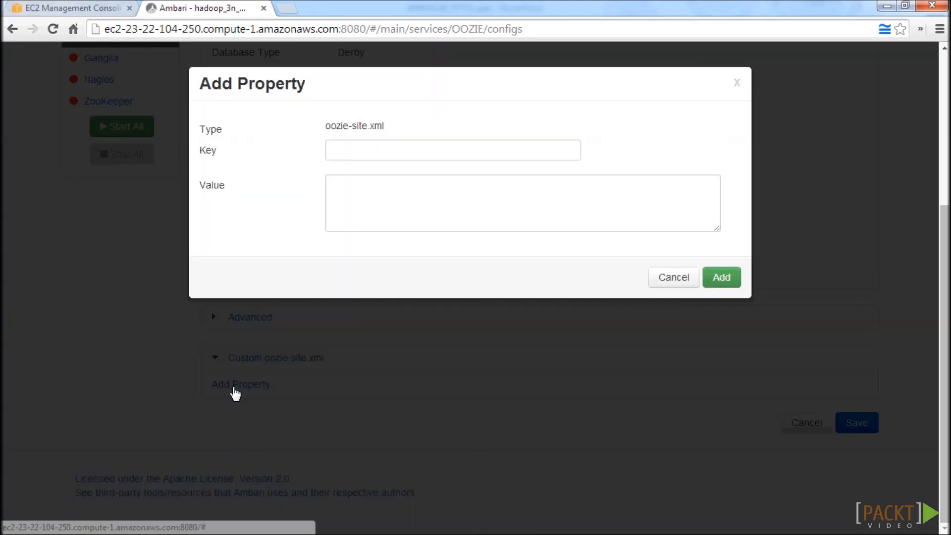
pyautogui.click(419, 145)
pyautogui.write('o')
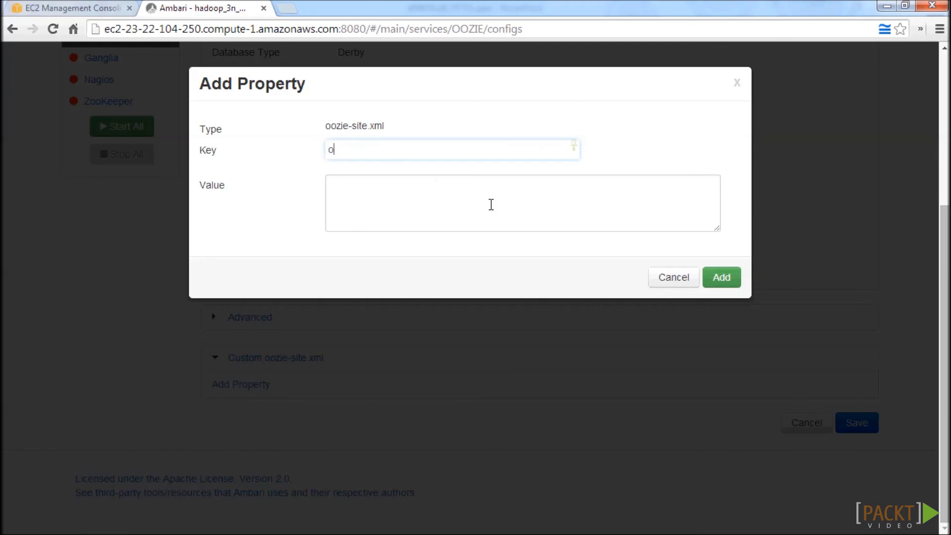
pyautogui.write('ozie.service.proxyusers')
pyautogui.write('ervice')
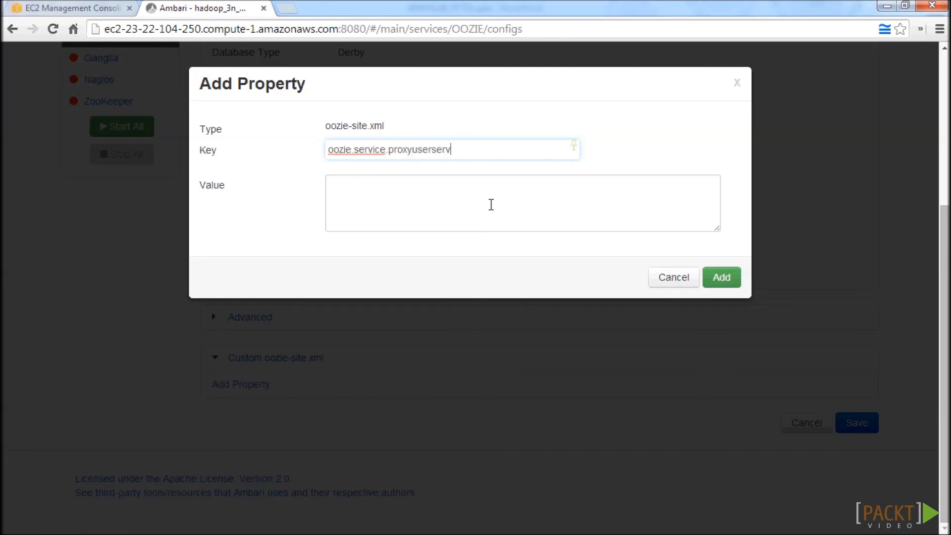
pyautogui.write('.proxyuser')
pyautogui.write('.hue.hosts')
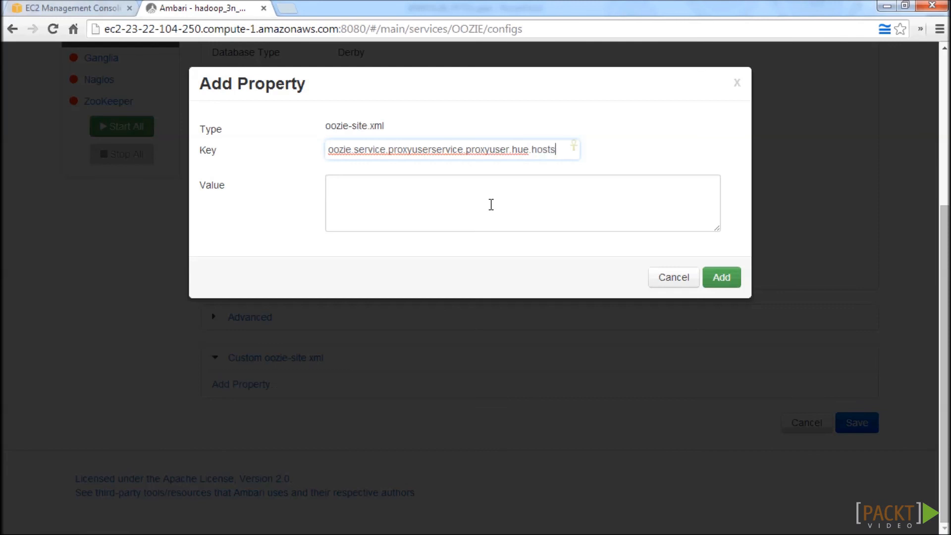
pyautogui.press('Tab')
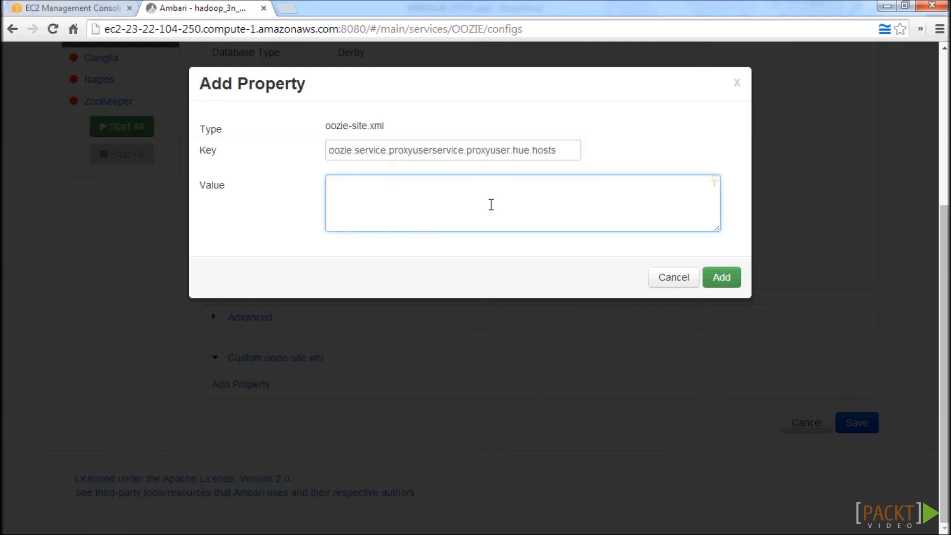
pyautogui.write('*')
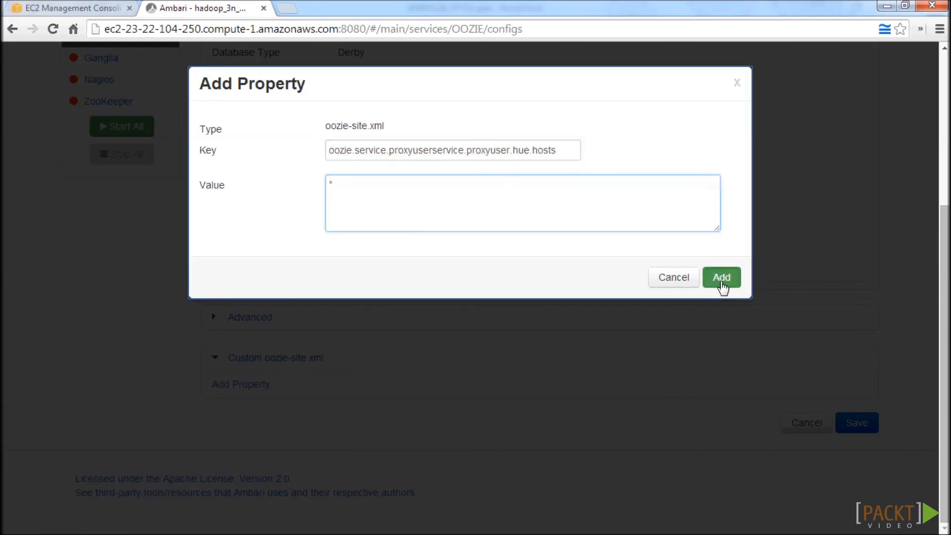
pyautogui.click(722, 278)
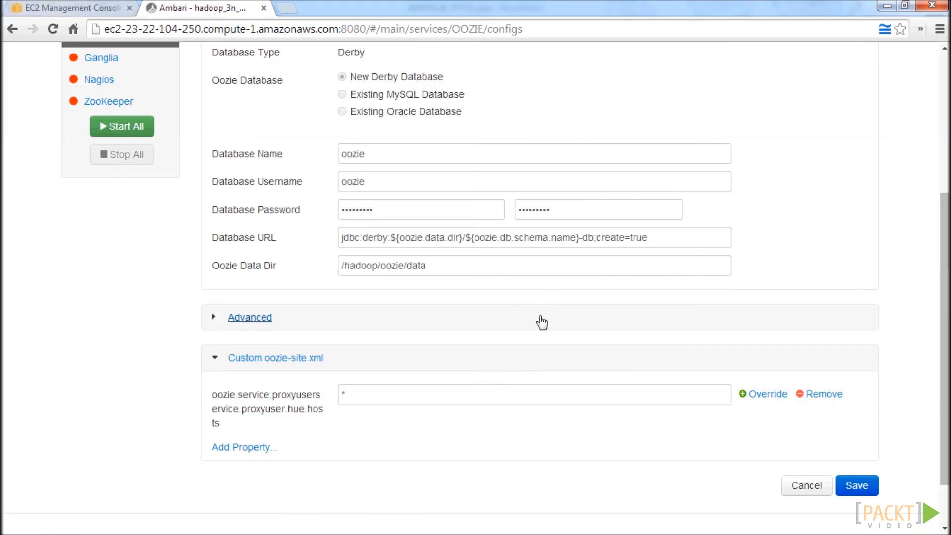
# Add the property oozie.service.proxyuserservice.proxyuser.hue.groups with the value * to the custom oozie-site.xml.
pyautogui.click(243, 449)
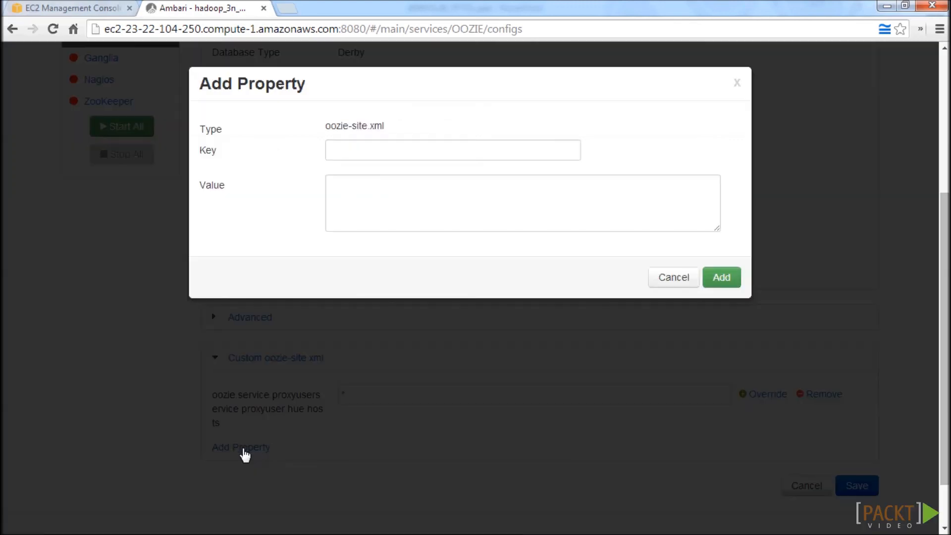
pyautogui.click(393, 149)
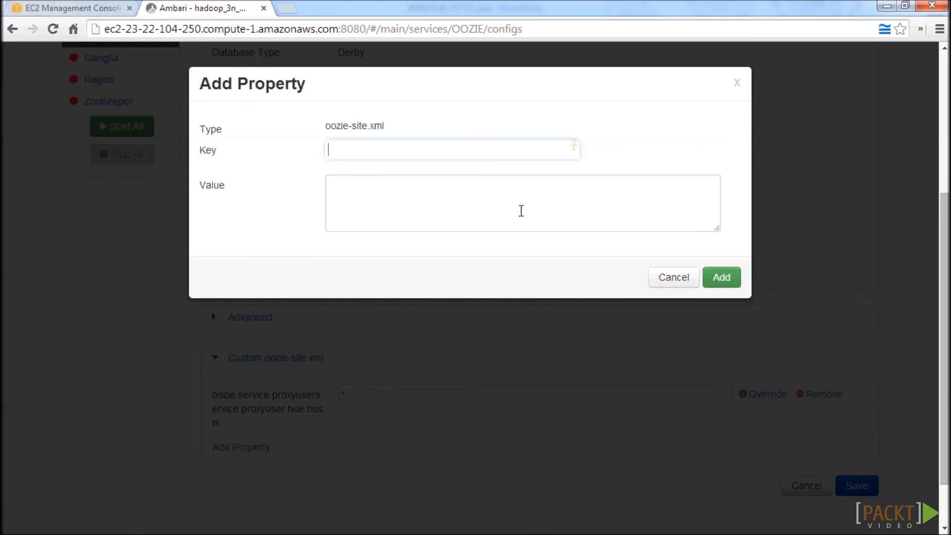
pyautogui.write('oozie.service.proxyu')
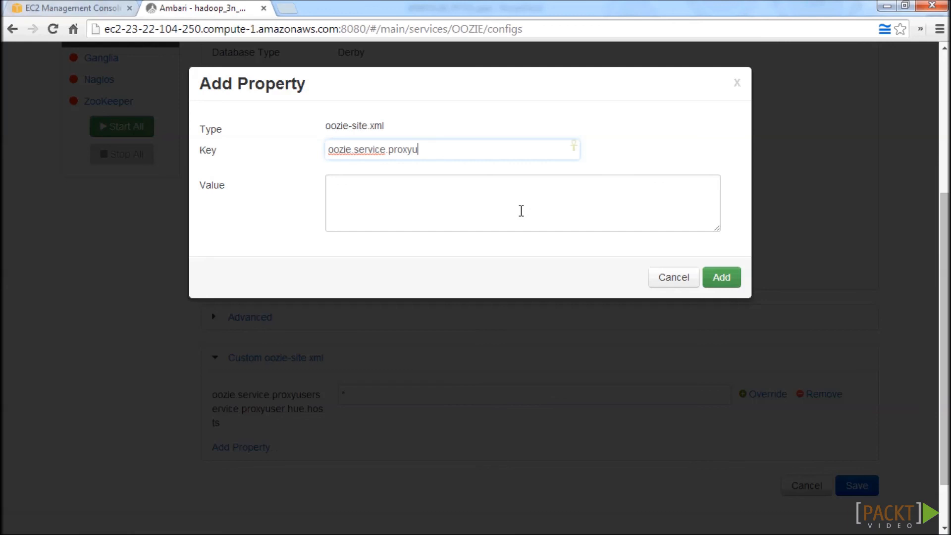
pyautogui.write('serservice.proxy')
pyautogui.write('user.hue')
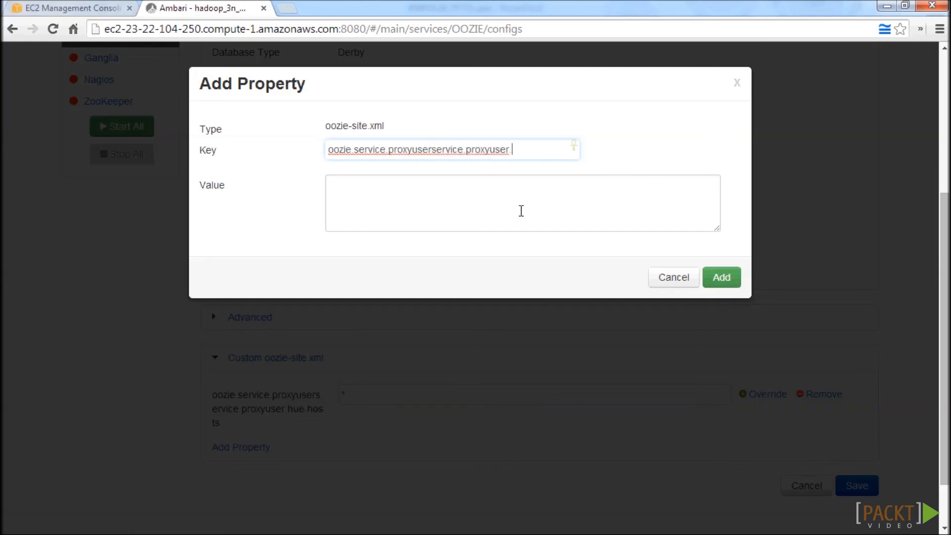
pyautogui.press('BackSpace')
pyautogui.write('.groups')
pyautogui.click(521, 210)
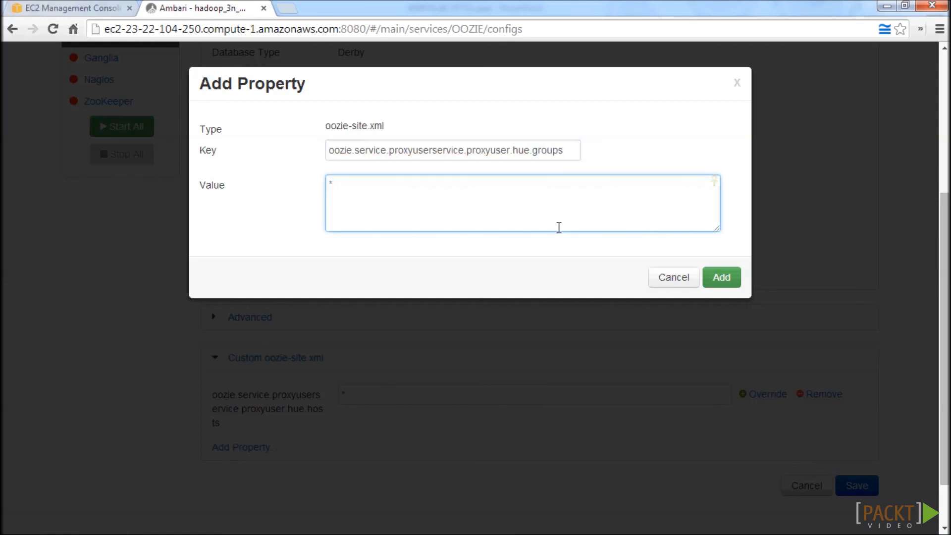
pyautogui.click(716, 276)
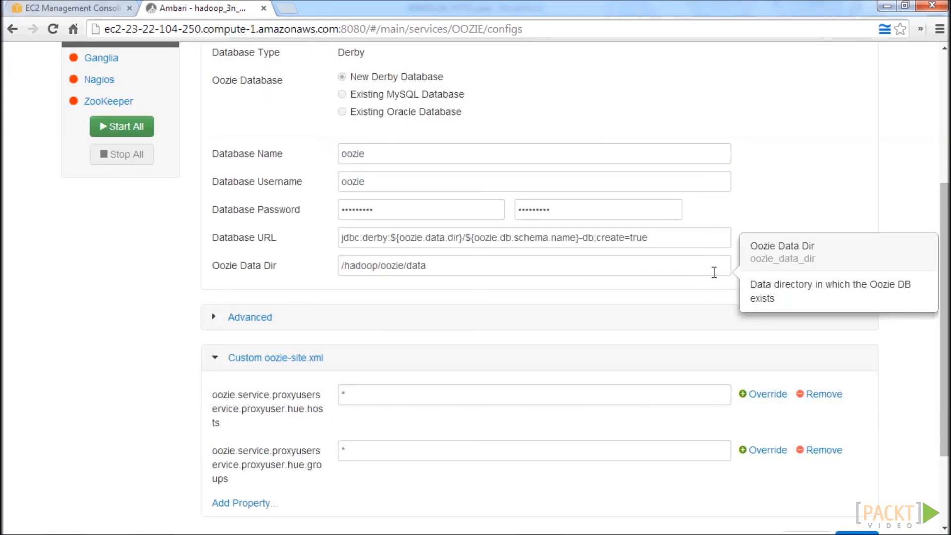
pyautogui.scroll(-3, 813, 446)
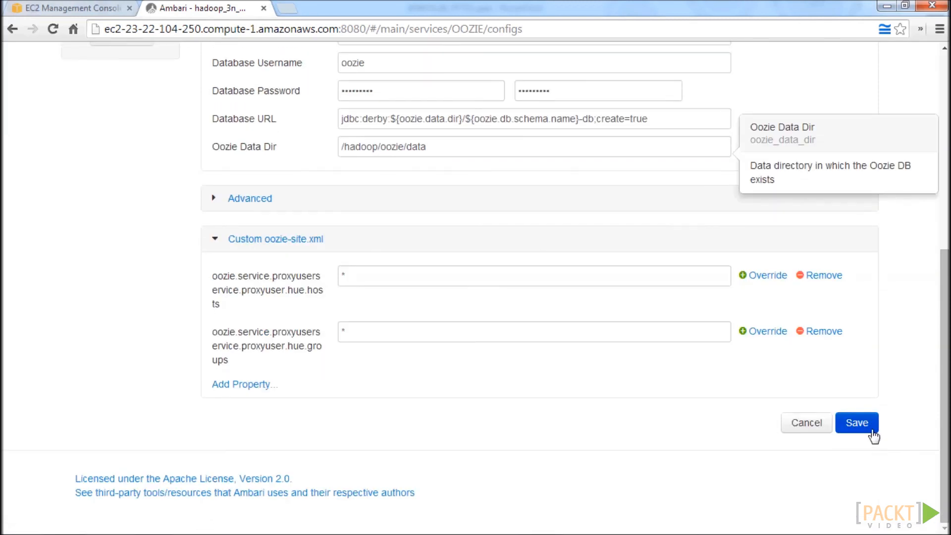
# Save the Oozie configuration changes and dismiss the confirmation.
pyautogui.click(873, 431)
pyautogui.click(638, 234)
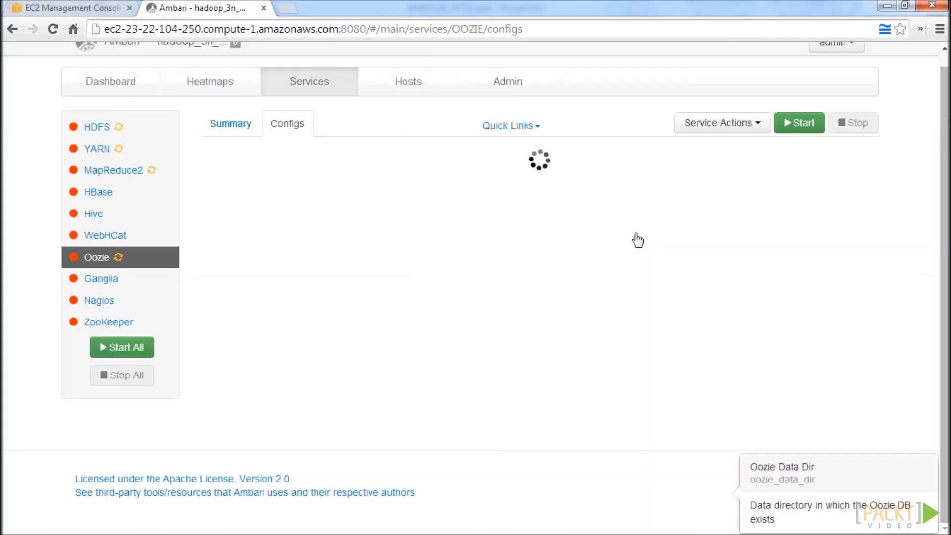
pyautogui.moveTo(471, 291)
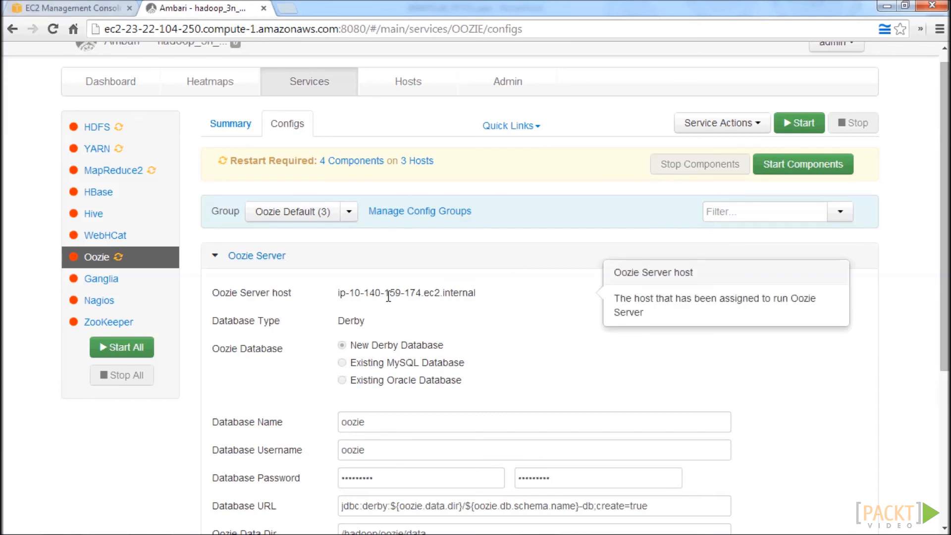
# Open the WebHCat service's configuration and expand its custom webhcat-site.xml section.
pyautogui.click(110, 242)
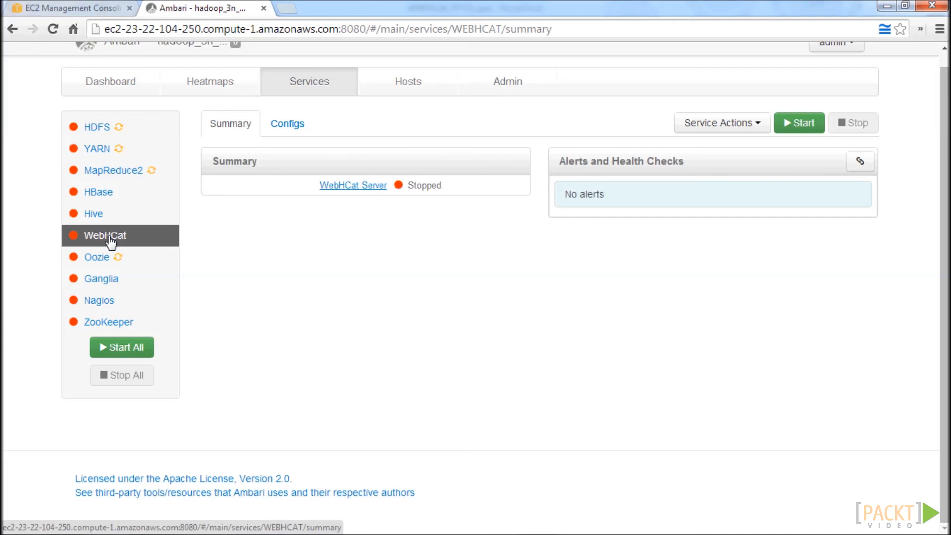
pyautogui.click(290, 126)
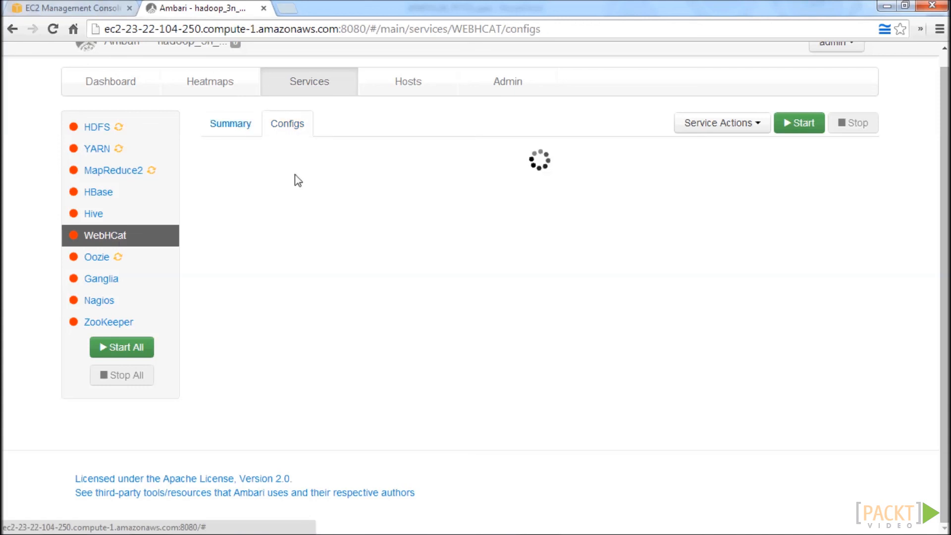
pyautogui.click(218, 337)
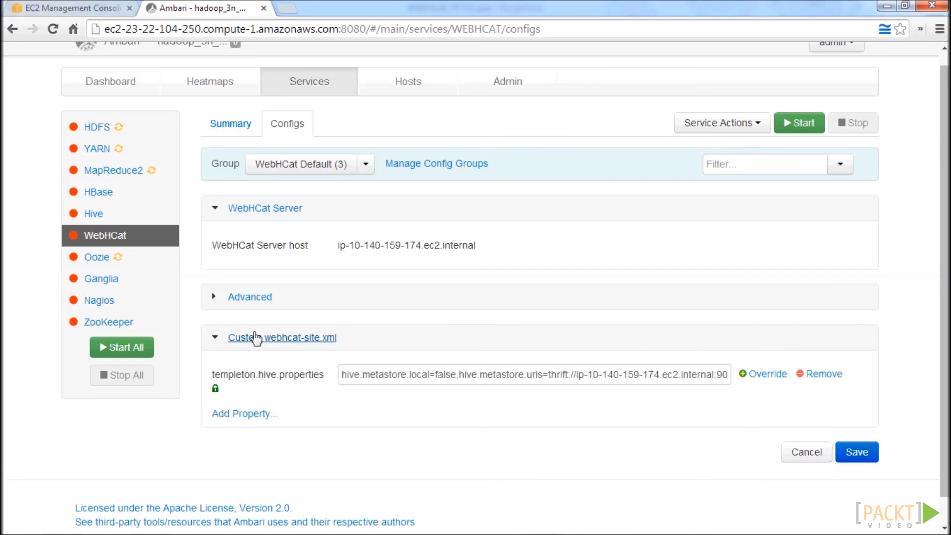
# Add the property webhcat.proxyuser.hue.hosts with the value * to the custom webhcat-site.xml.
pyautogui.scroll(-1, 343, 356)
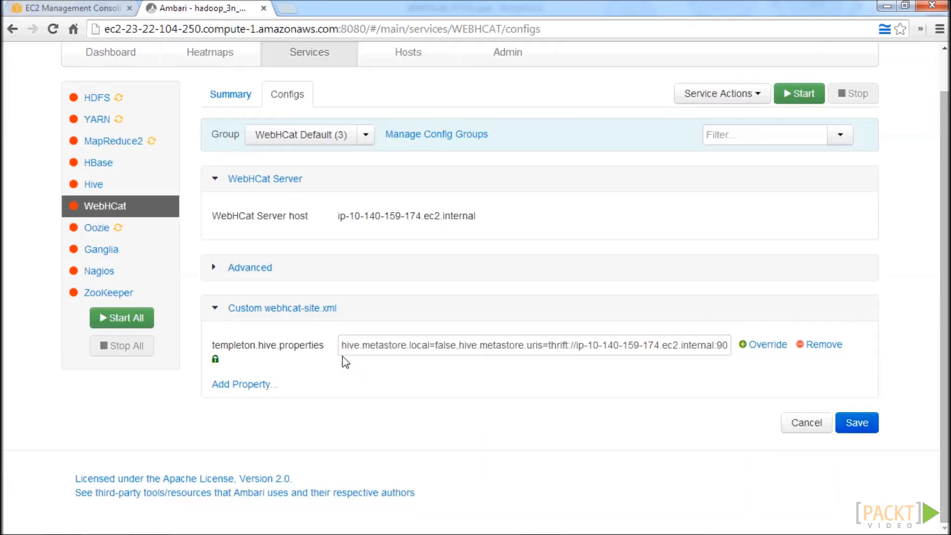
pyautogui.click(246, 385)
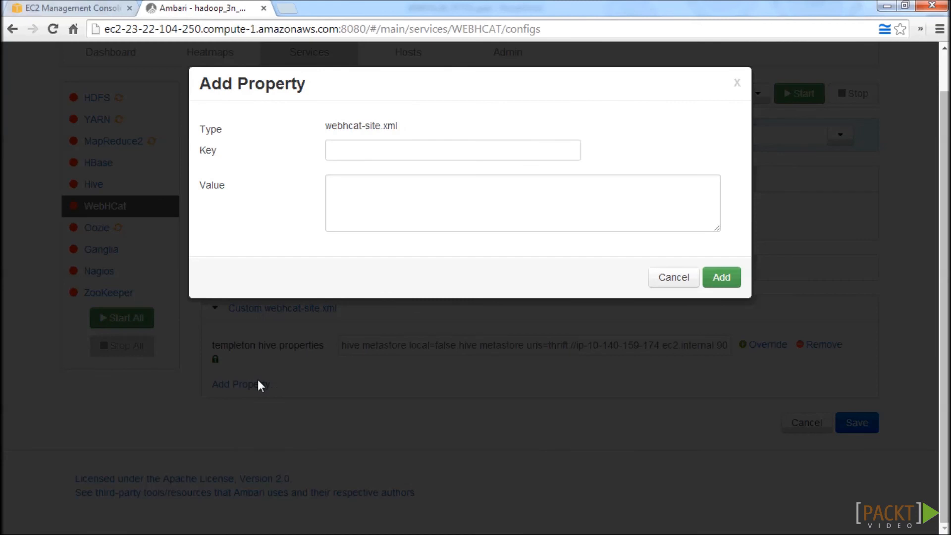
pyautogui.click(414, 155)
pyautogui.write('webhcat.proxyuser.hue.hosts')
pyautogui.press('Tab')
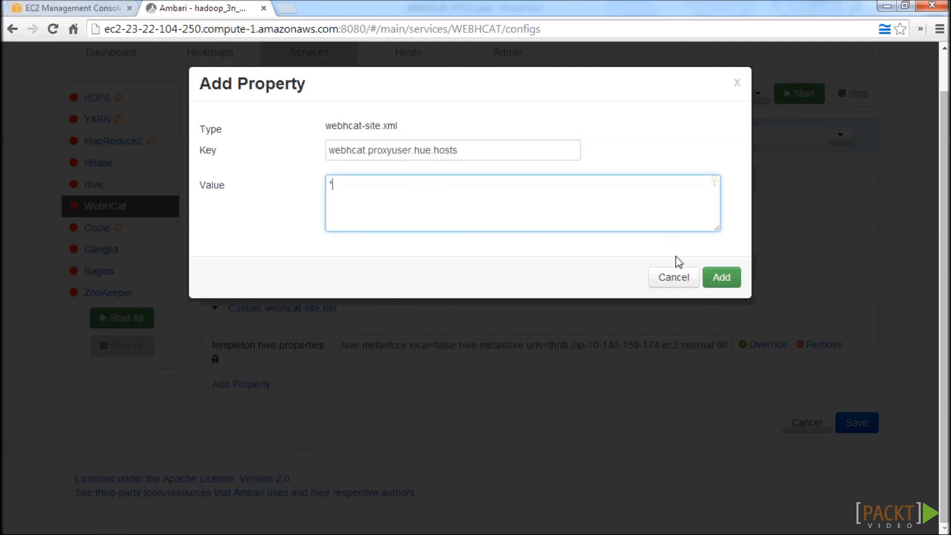
pyautogui.click(721, 278)
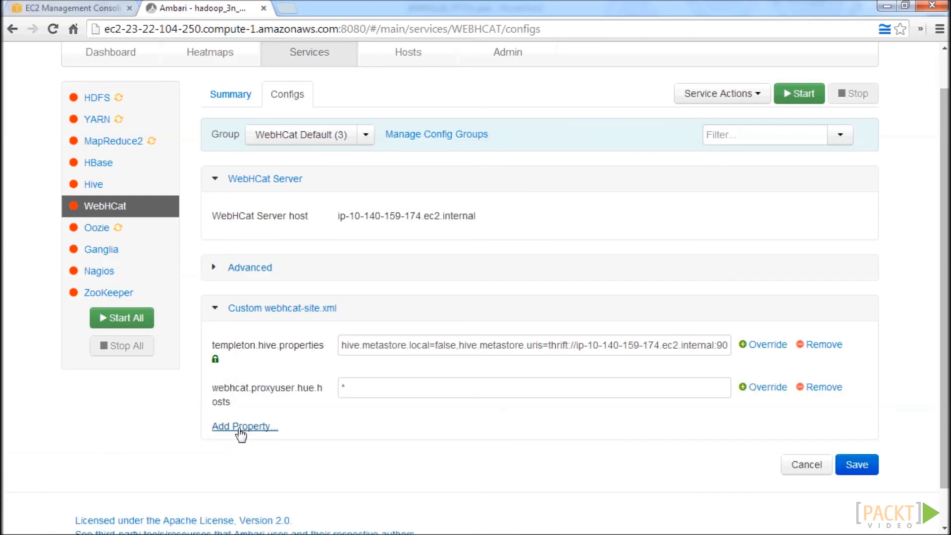
# Add the property webhcat.proxyuser.hue.groups with the value * to the custom webhcat-site.xml.
pyautogui.click(241, 430)
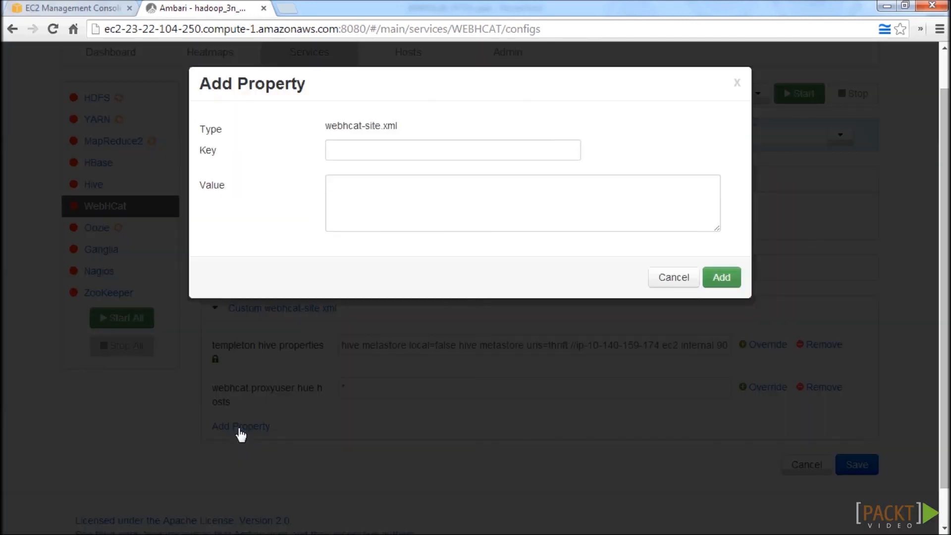
pyautogui.click(393, 155)
pyautogui.write('we')
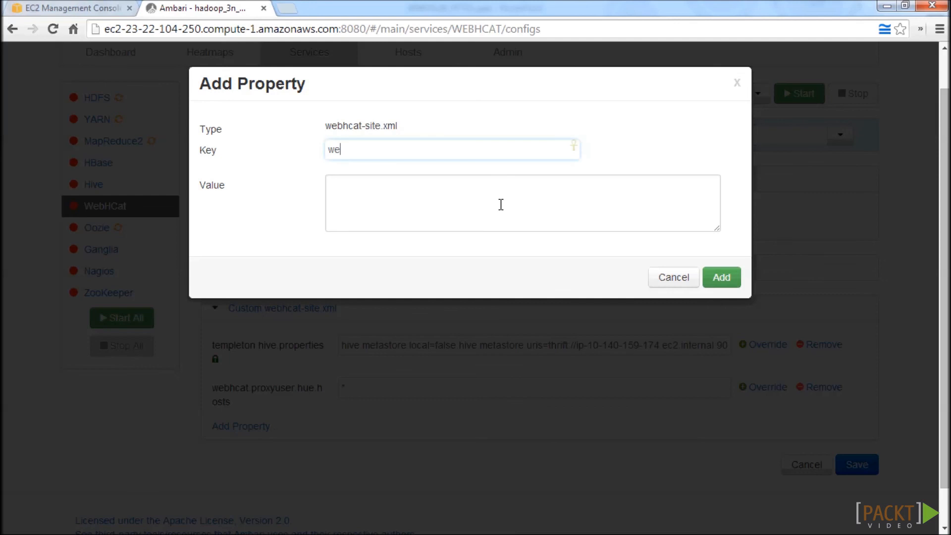
pyautogui.write('bhcat.proxyuser.hue.groups')
pyautogui.press('Tab')
pyautogui.write('*')
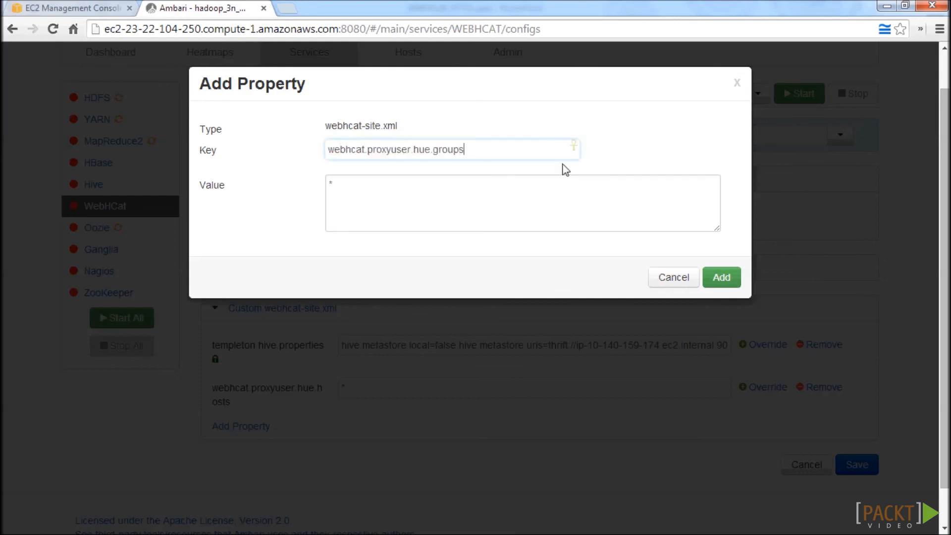
pyautogui.click(722, 280)
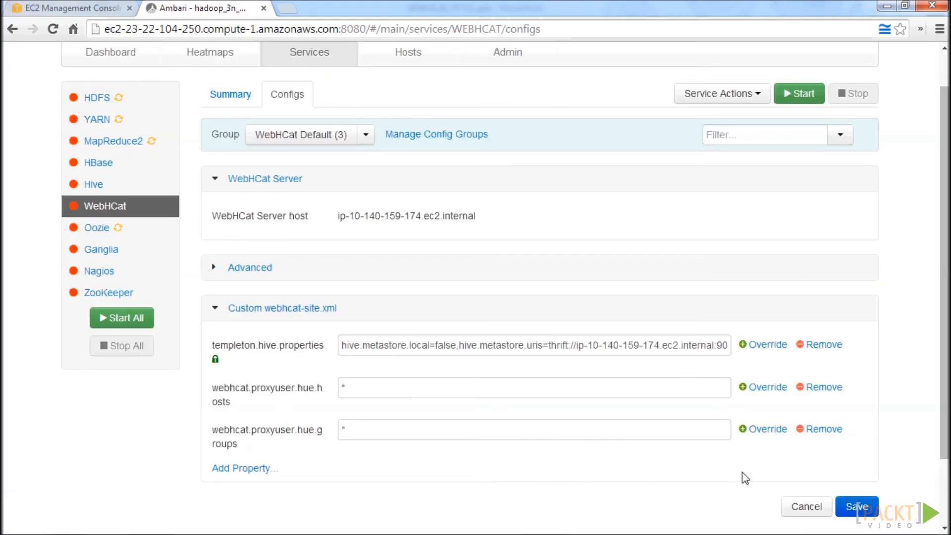
# Save the WebHCat configuration changes and dismiss the confirmation.
pyautogui.click(860, 508)
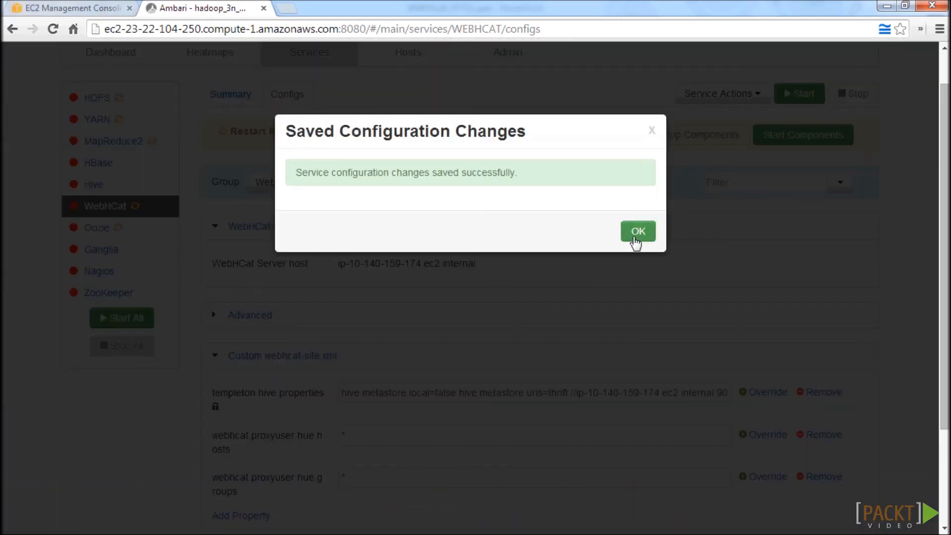
pyautogui.click(635, 239)
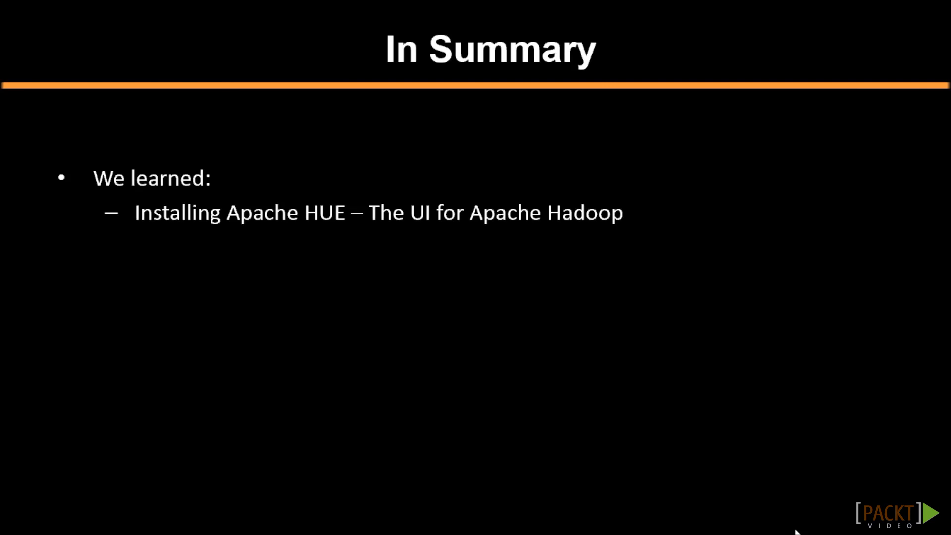
pyautogui.press('Right')
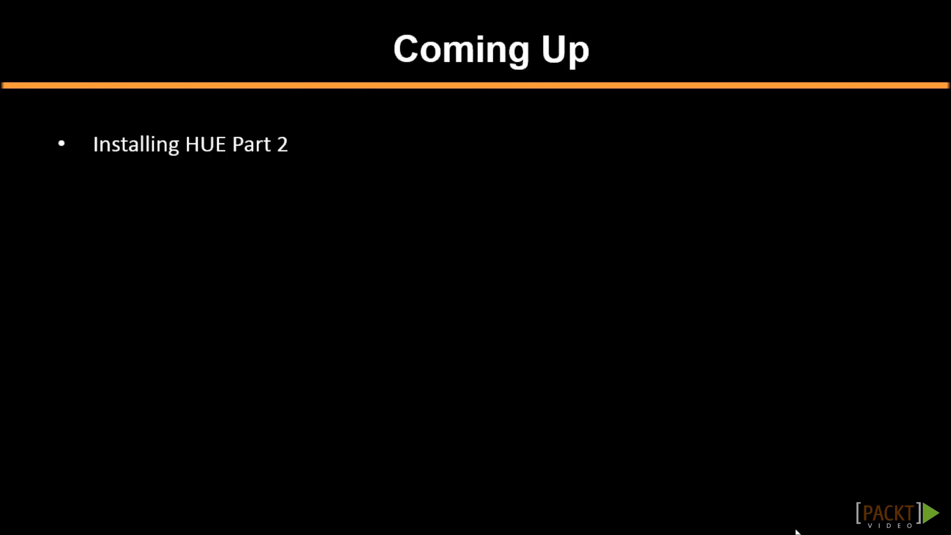